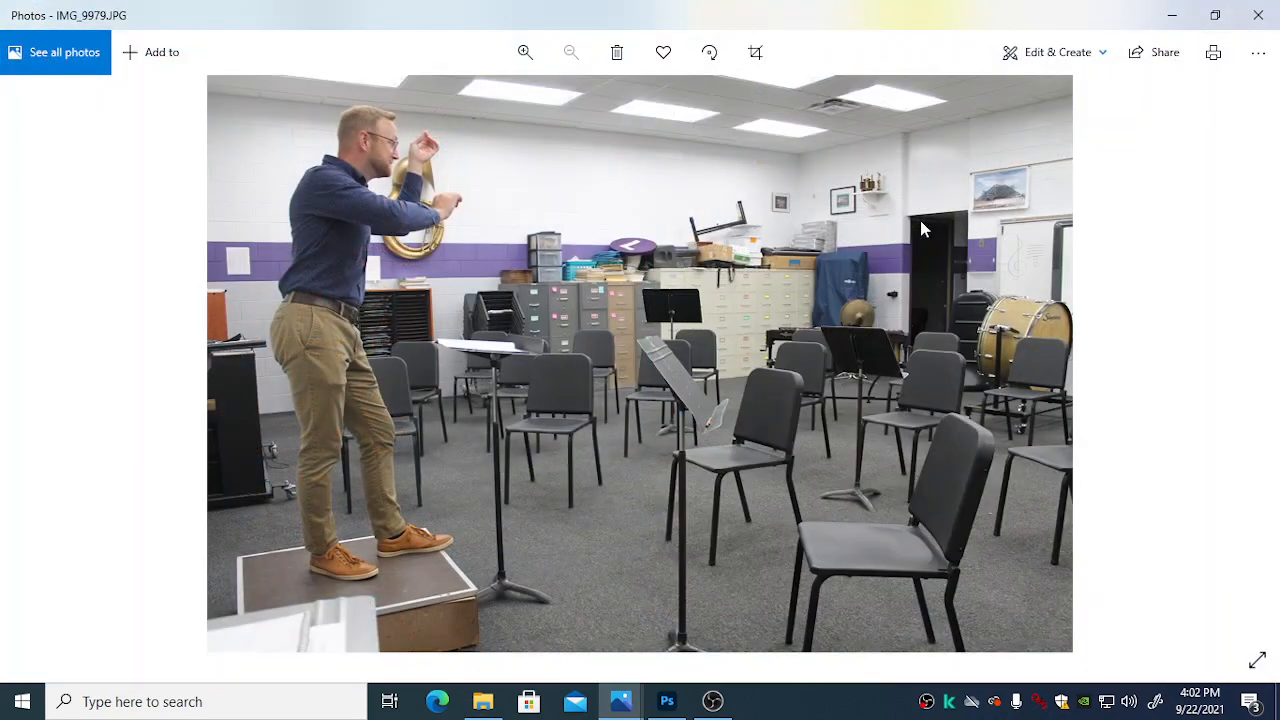
Step: Look through the band room photos from IMG_9979 to IMG_9996, then close the photo viewer
{"action": "key", "text": "Right"}
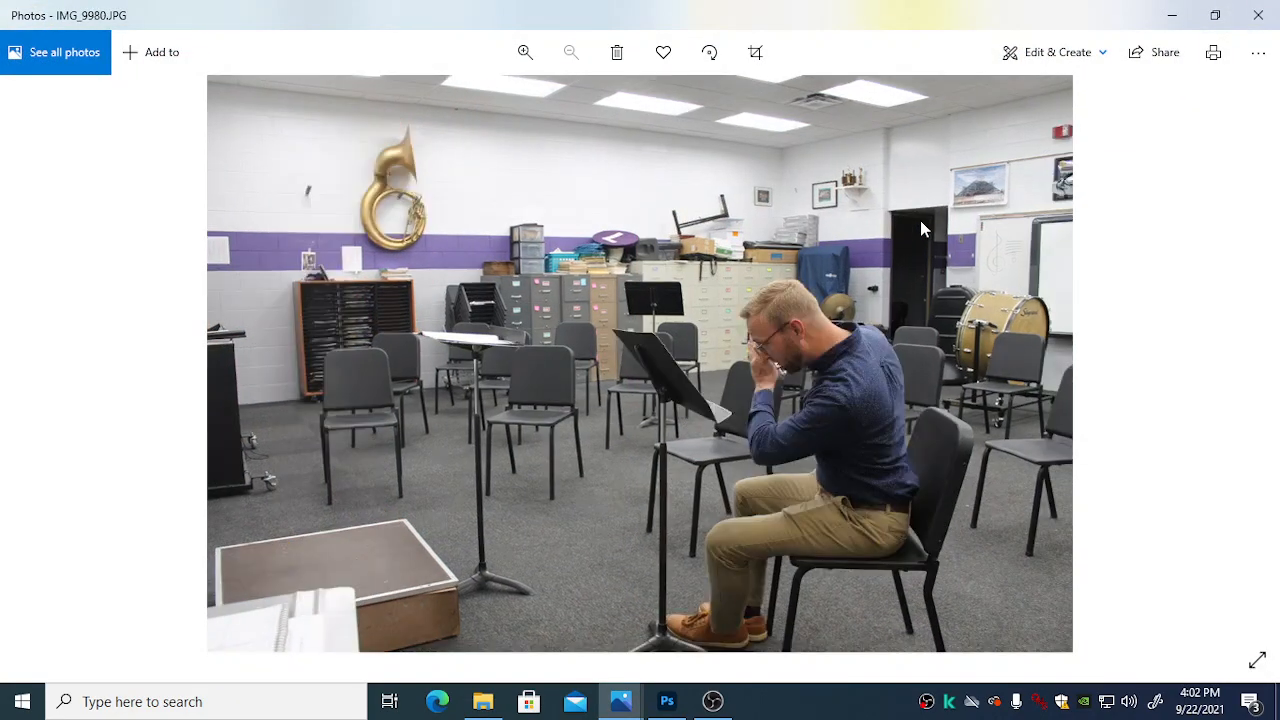
{"action": "key", "text": "Right"}
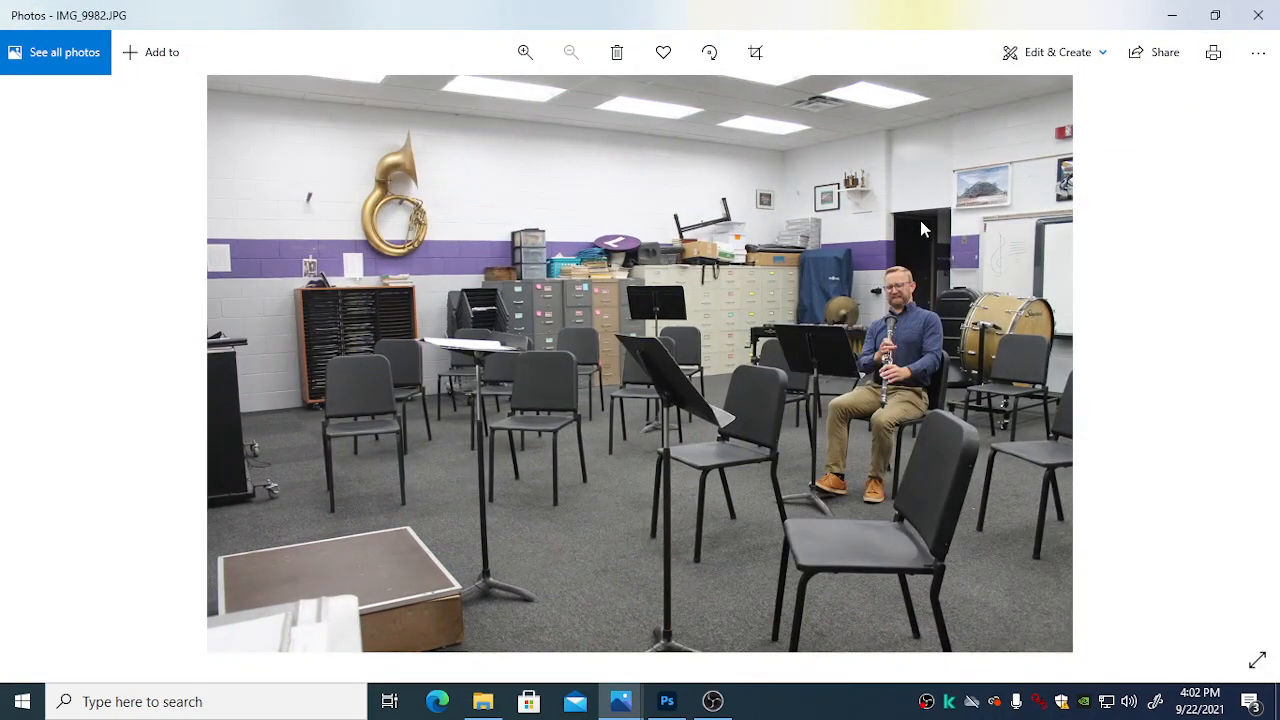
{"action": "key", "text": "Right"}
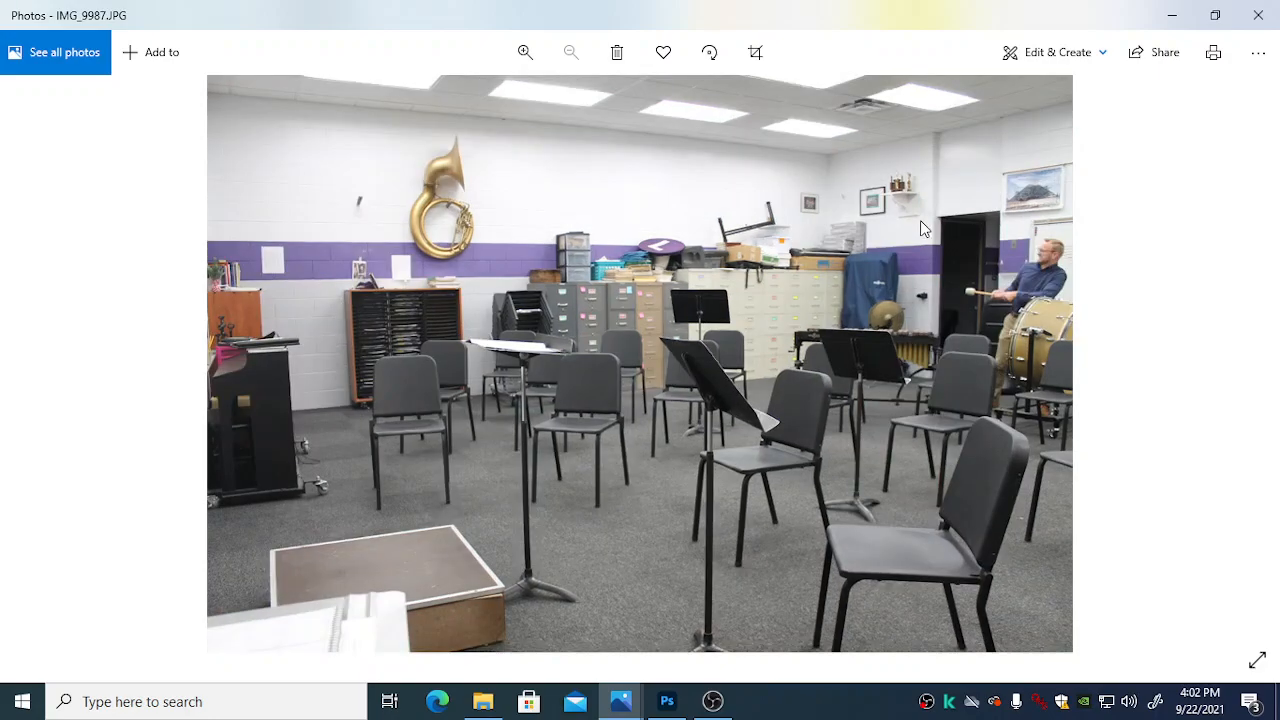
{"action": "key", "text": "Right"}
{"action": "key", "text": "Right"}
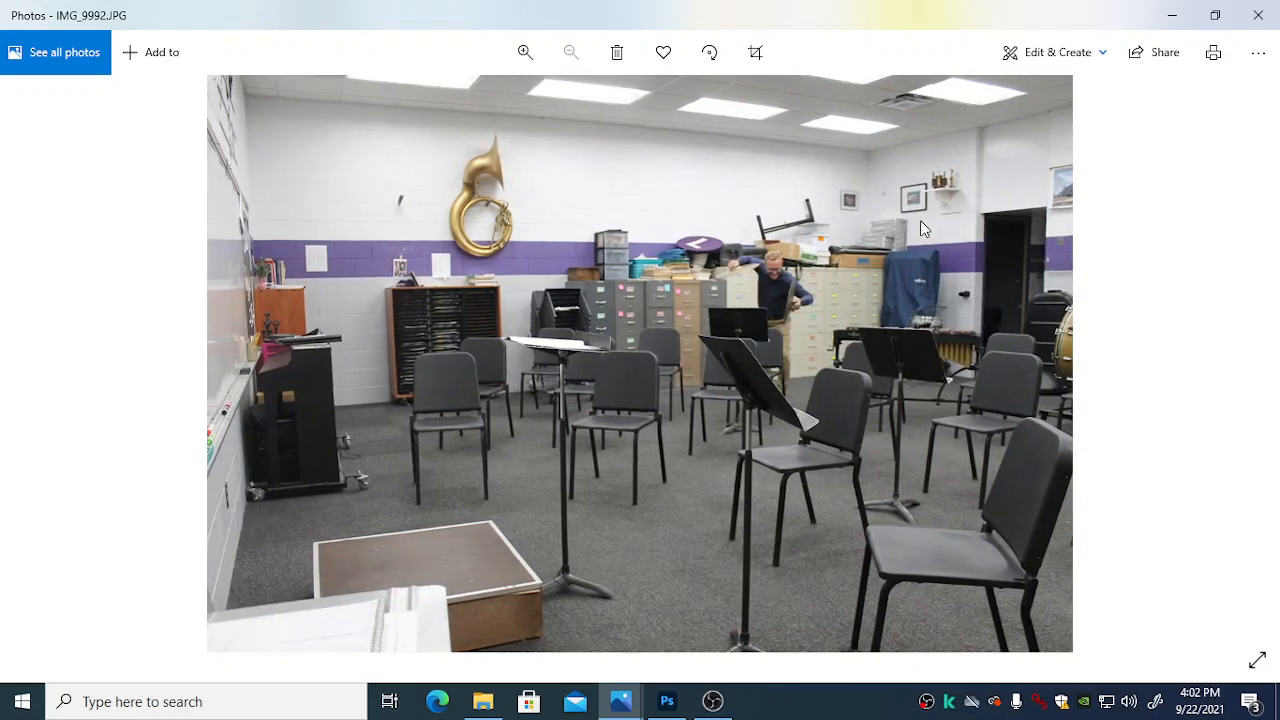
{"action": "key", "text": "Right"}
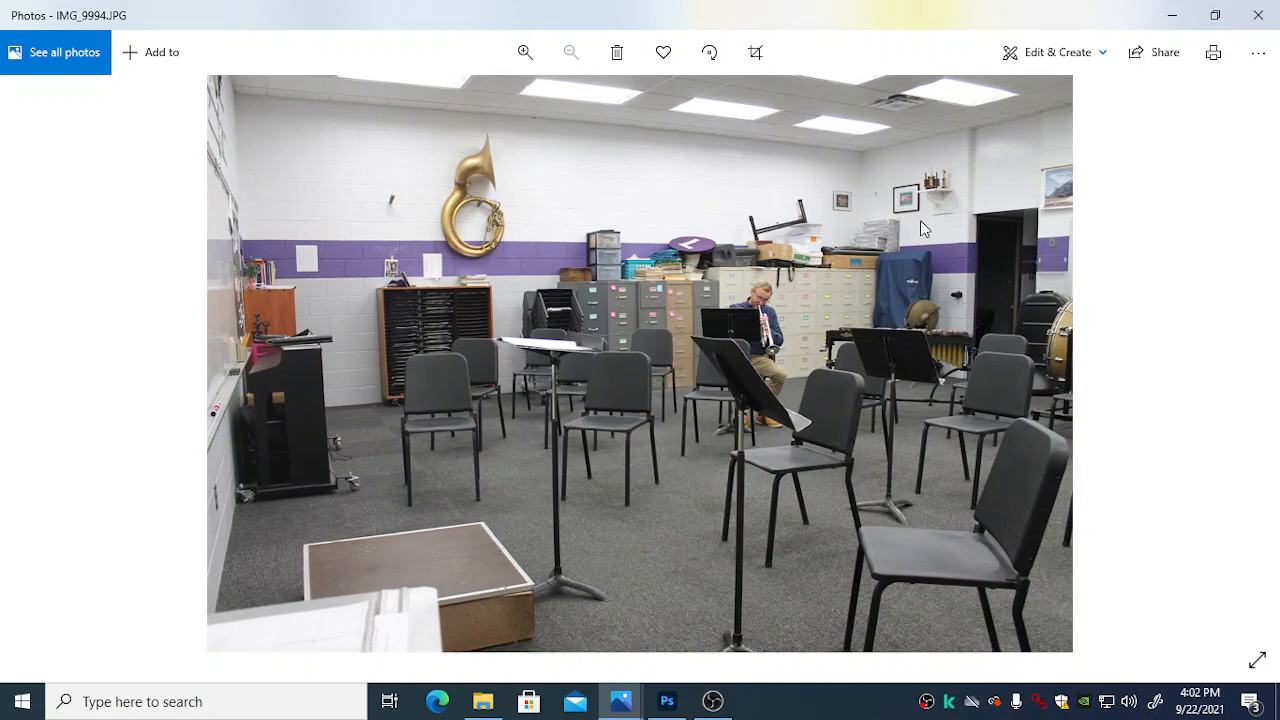
{"action": "key", "text": "Right"}
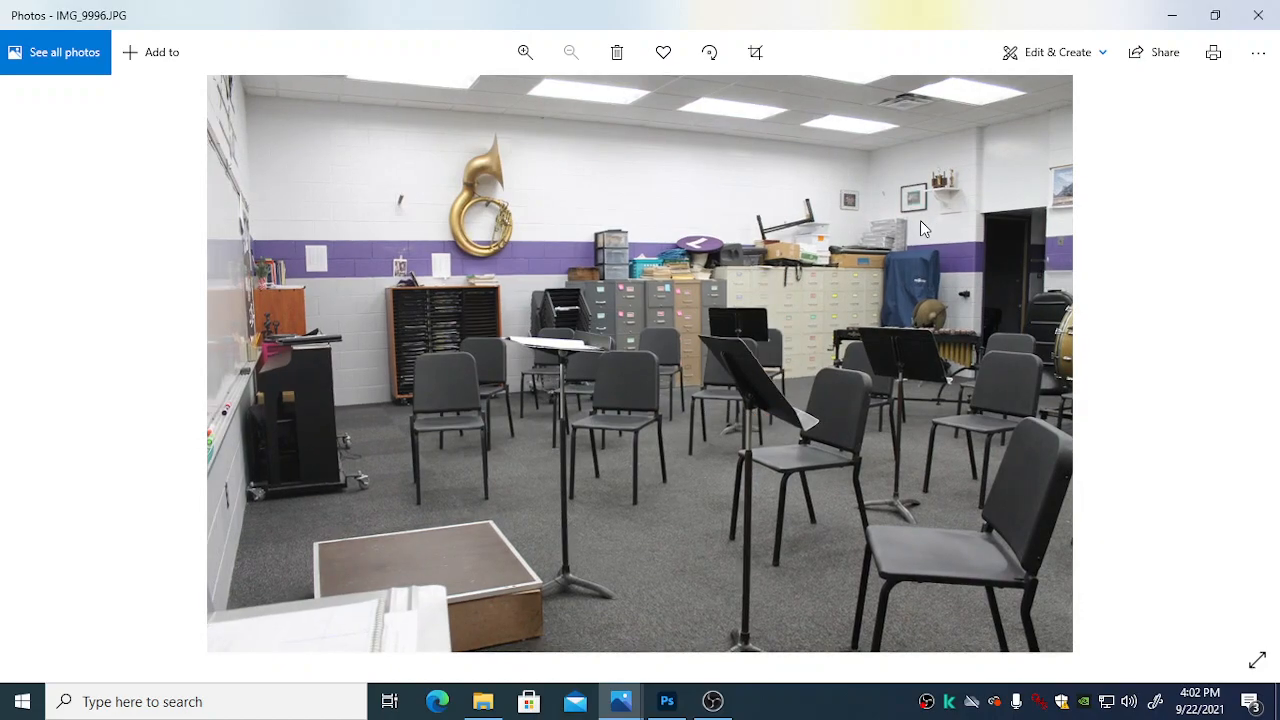
{"action": "key", "text": "Left"}
{"action": "key", "text": "Left"}
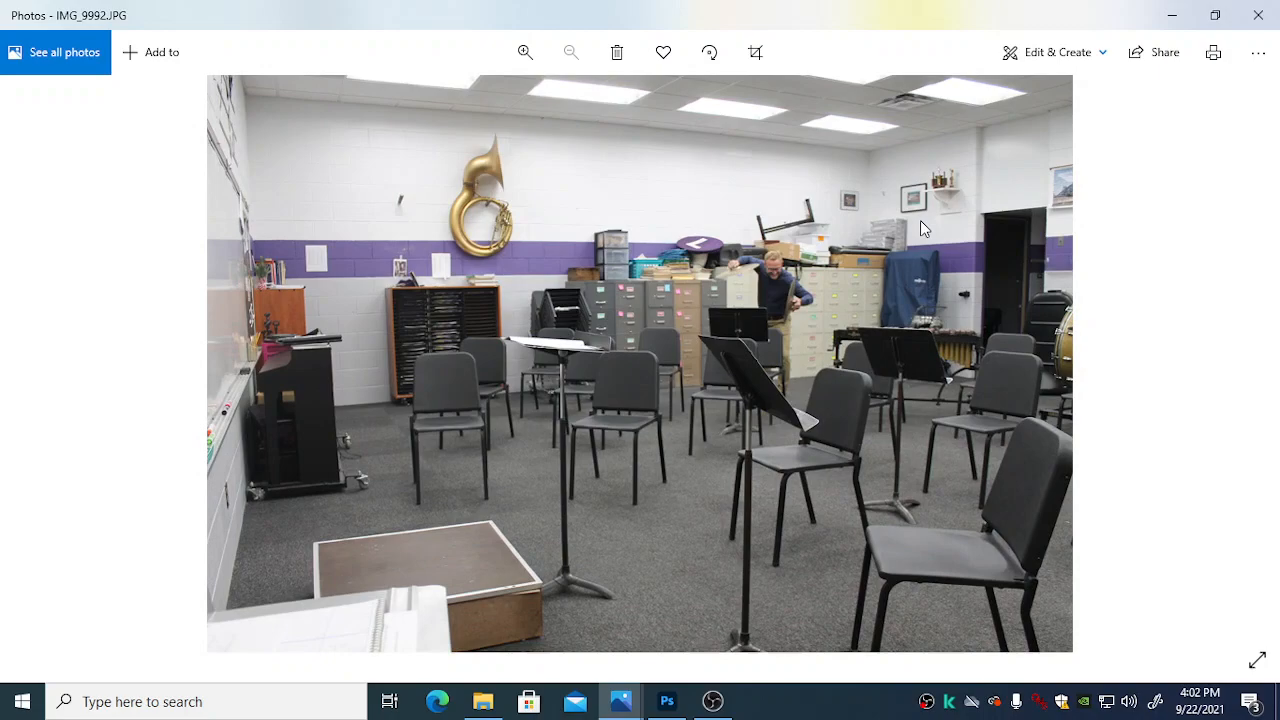
{"action": "key", "text": "Right"}
{"action": "key", "text": "Right"}
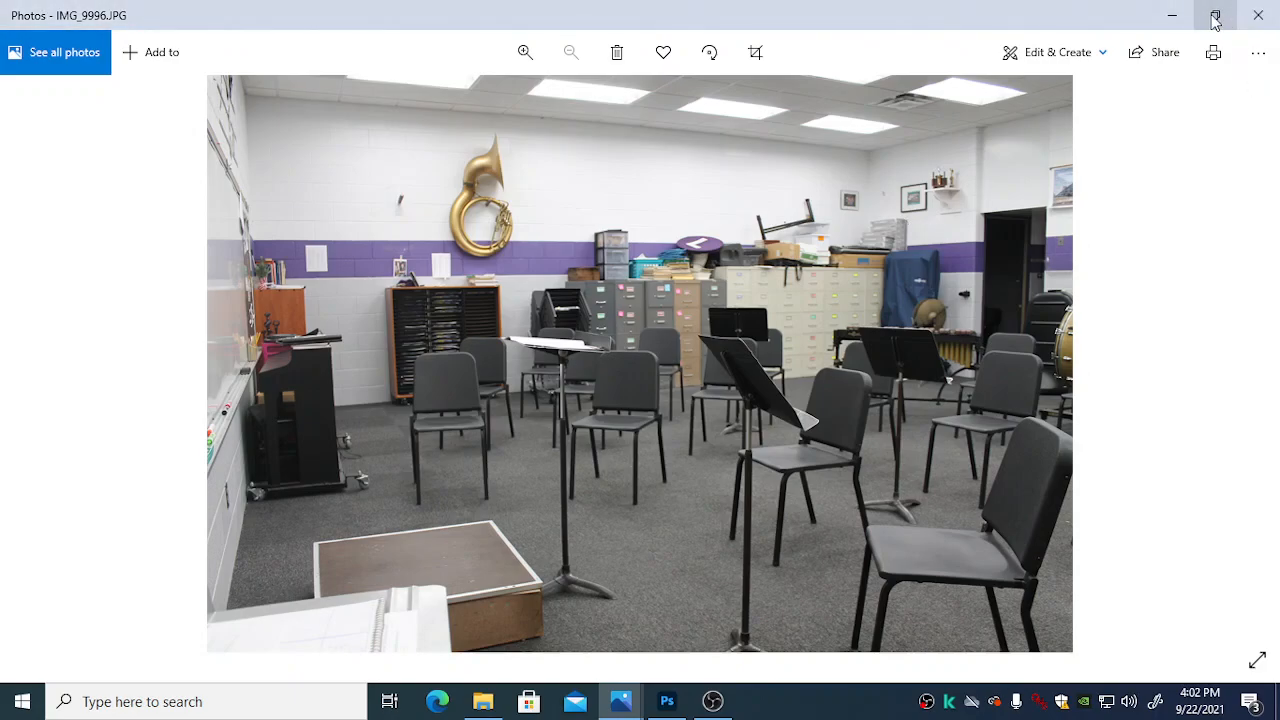
{"action": "left_click", "coordinate": [1258, 14]}
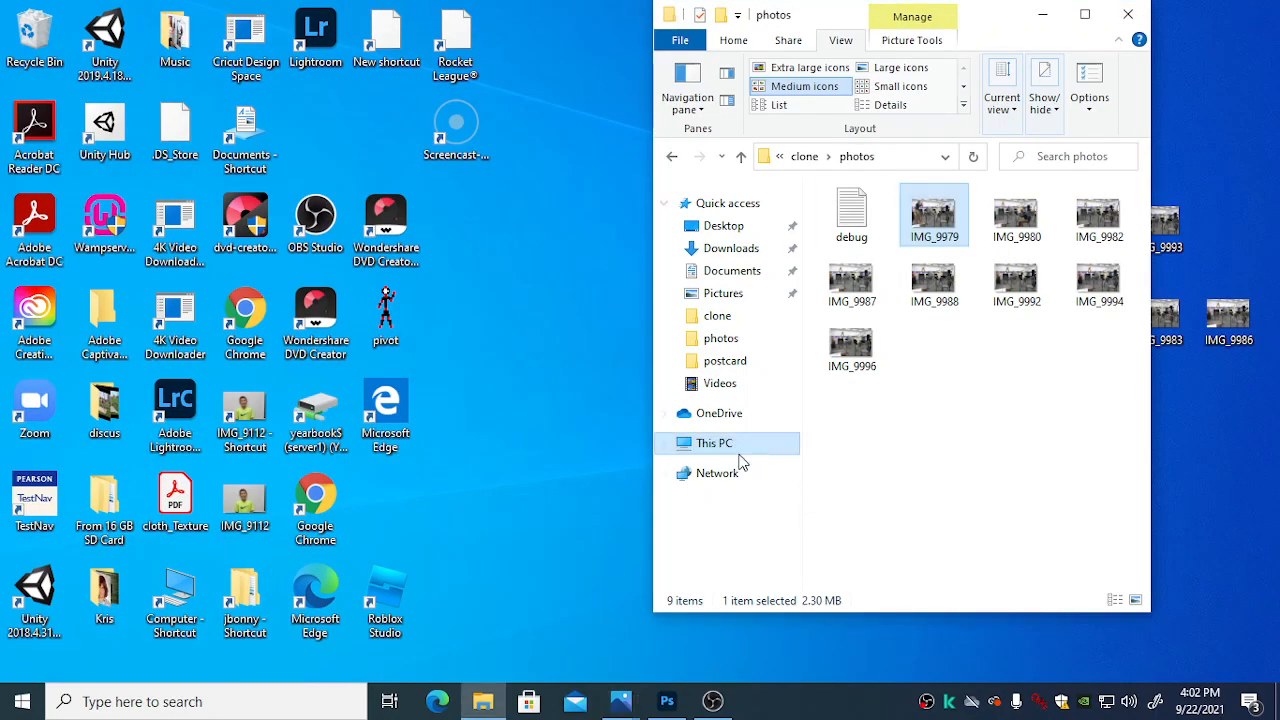
Step: Switch to Photoshop and open IMG_9992 from the clone > photos folder as the base image
{"action": "left_click", "coordinate": [666, 701]}
{"action": "left_click", "coordinate": [31, 17]}
{"action": "left_click", "coordinate": [55, 48]}
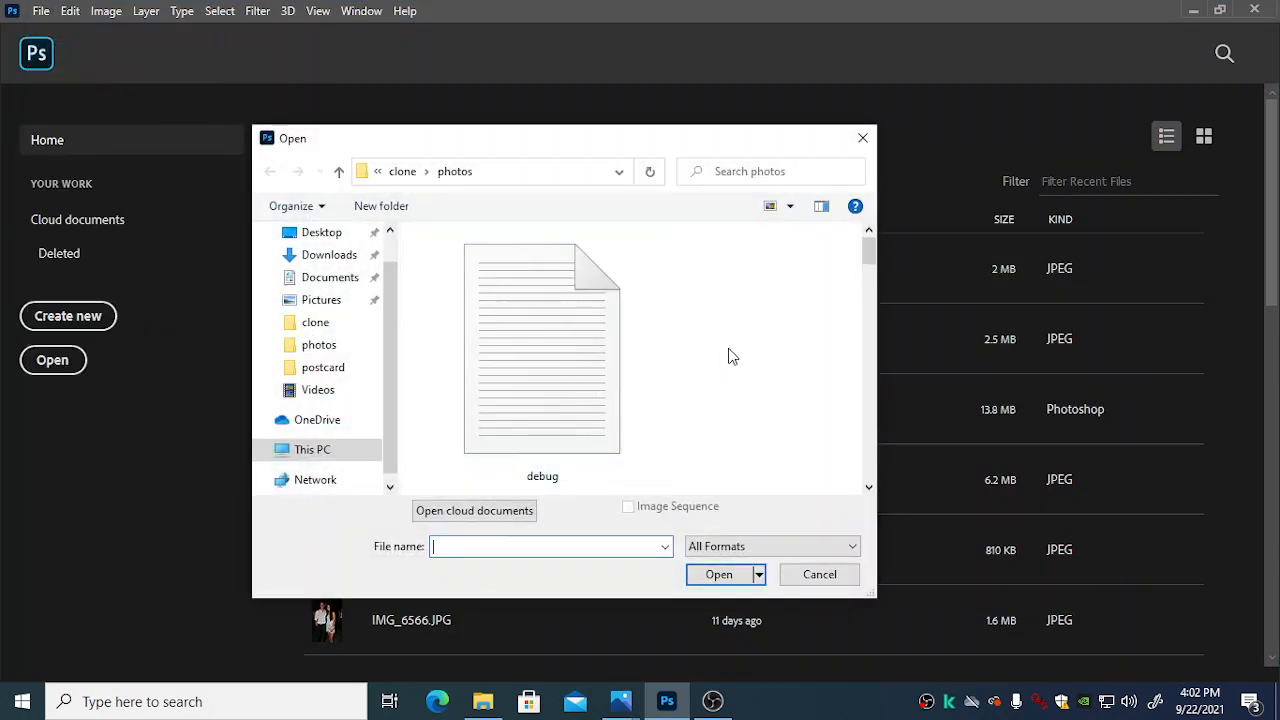
{"action": "scroll", "coordinate": [805, 285], "scroll_direction": "down", "scroll_amount": 2}
{"action": "scroll", "coordinate": [805, 284], "scroll_direction": "down", "scroll_amount": 2}
{"action": "scroll", "coordinate": [808, 291], "scroll_direction": "down", "scroll_amount": 4}
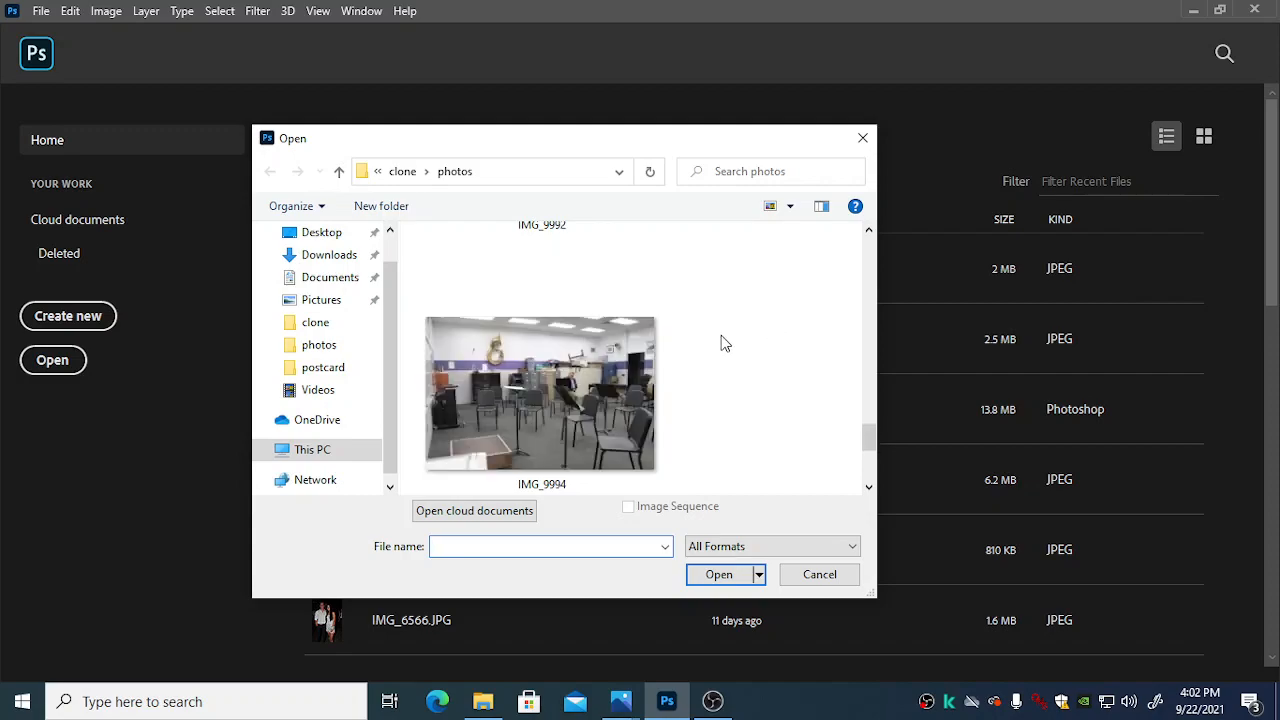
{"action": "scroll", "coordinate": [625, 395], "scroll_direction": "down", "scroll_amount": 2}
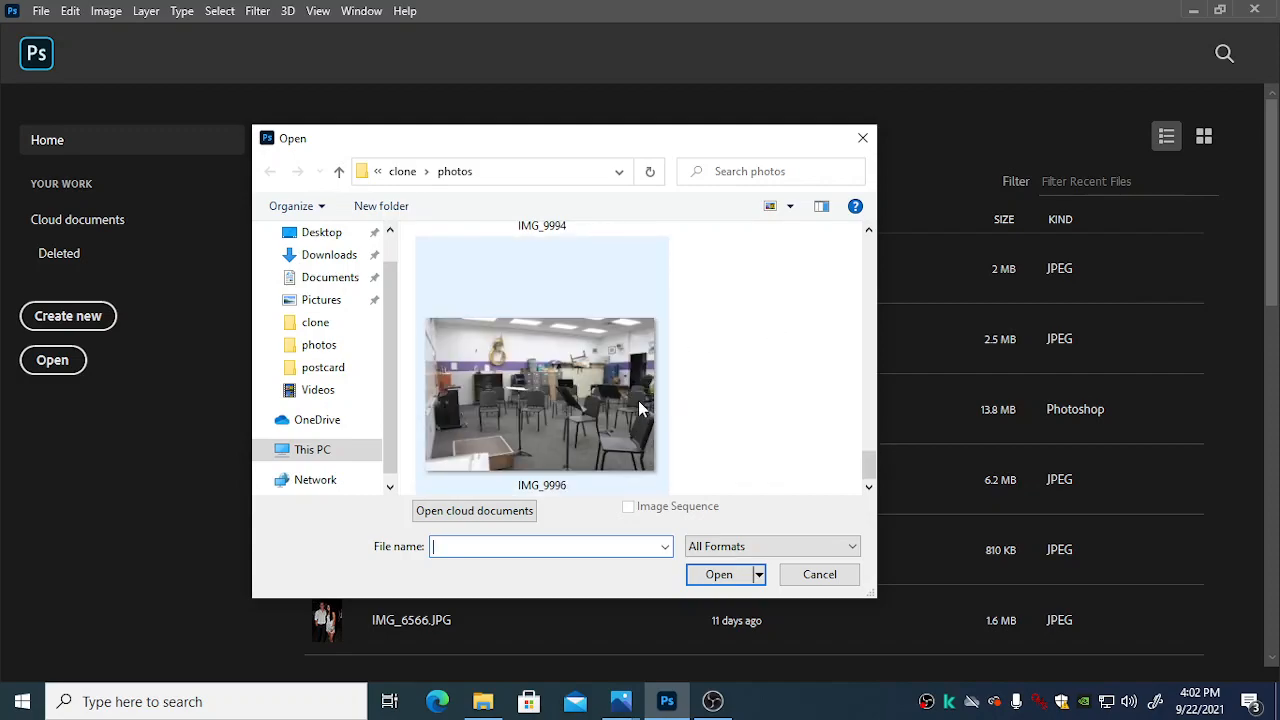
{"action": "scroll", "coordinate": [620, 395], "scroll_direction": "up", "scroll_amount": 1}
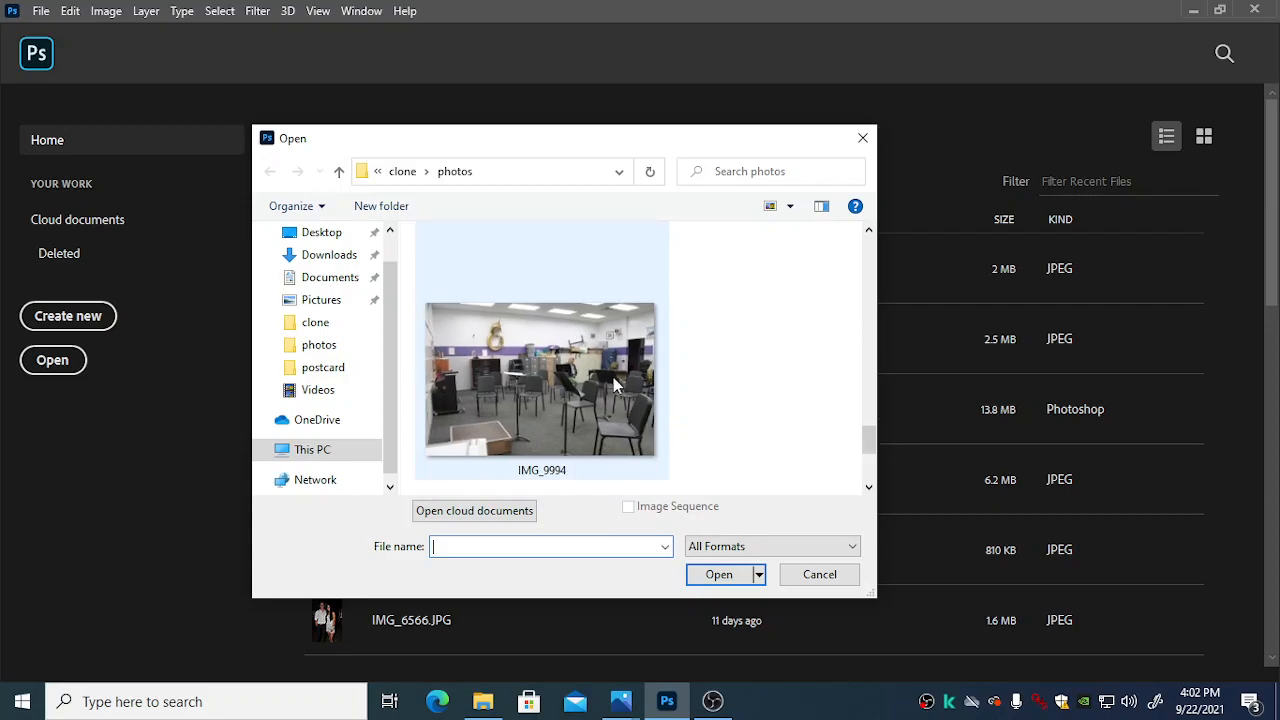
{"action": "scroll", "coordinate": [613, 377], "scroll_direction": "up", "scroll_amount": 2}
{"action": "left_click", "coordinate": [598, 326]}
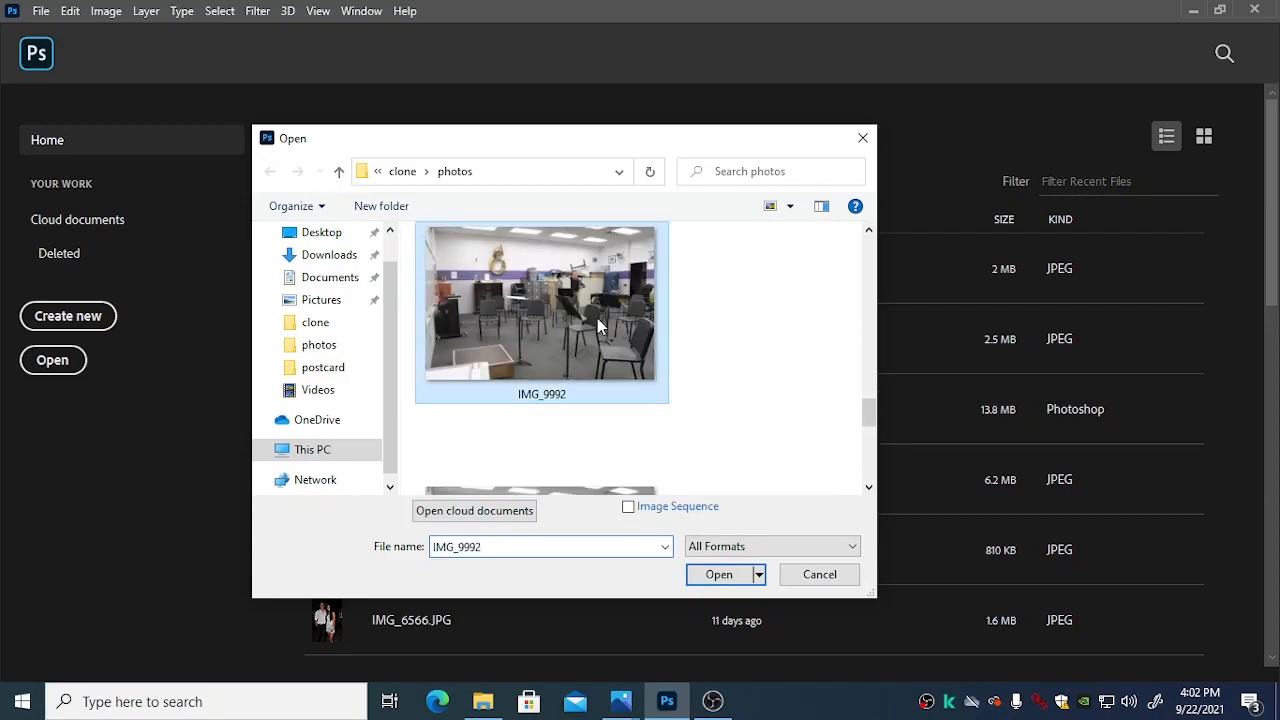
{"action": "left_click", "coordinate": [720, 575]}
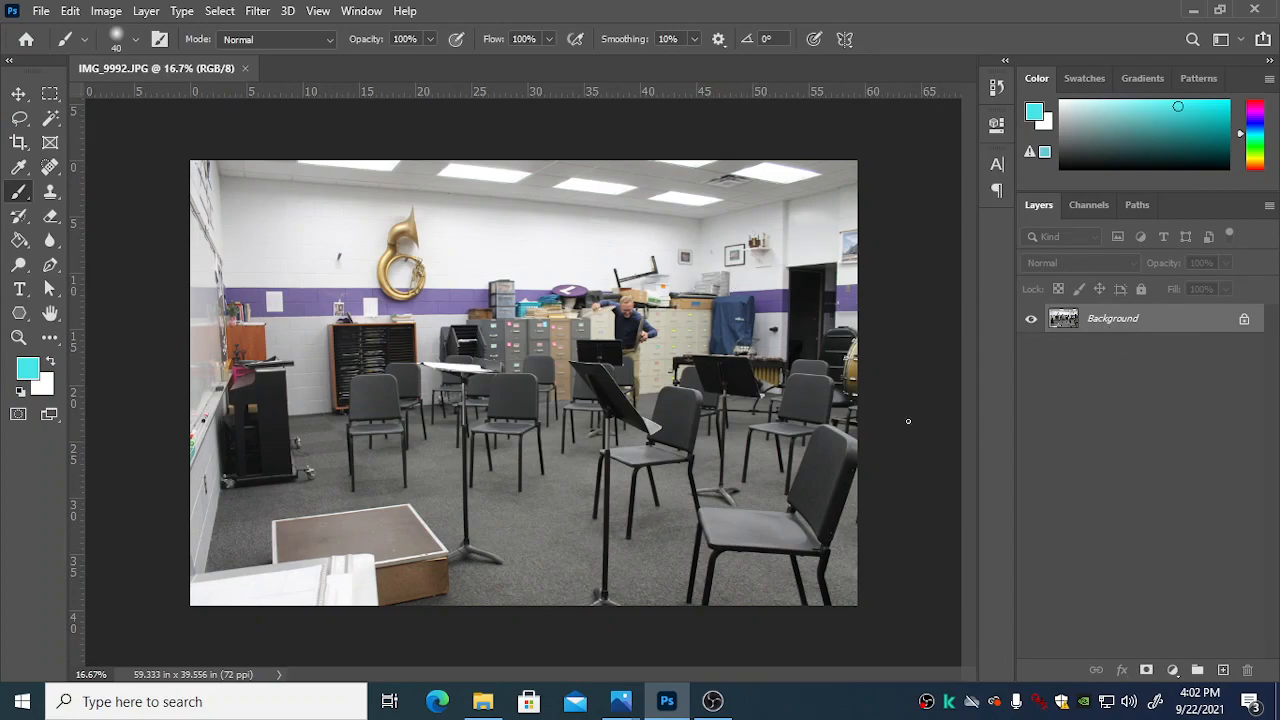
Step: Bring up the photos folder in File Explorer beside the canvas and show its files as extra large icons
{"action": "left_click", "coordinate": [482, 701]}
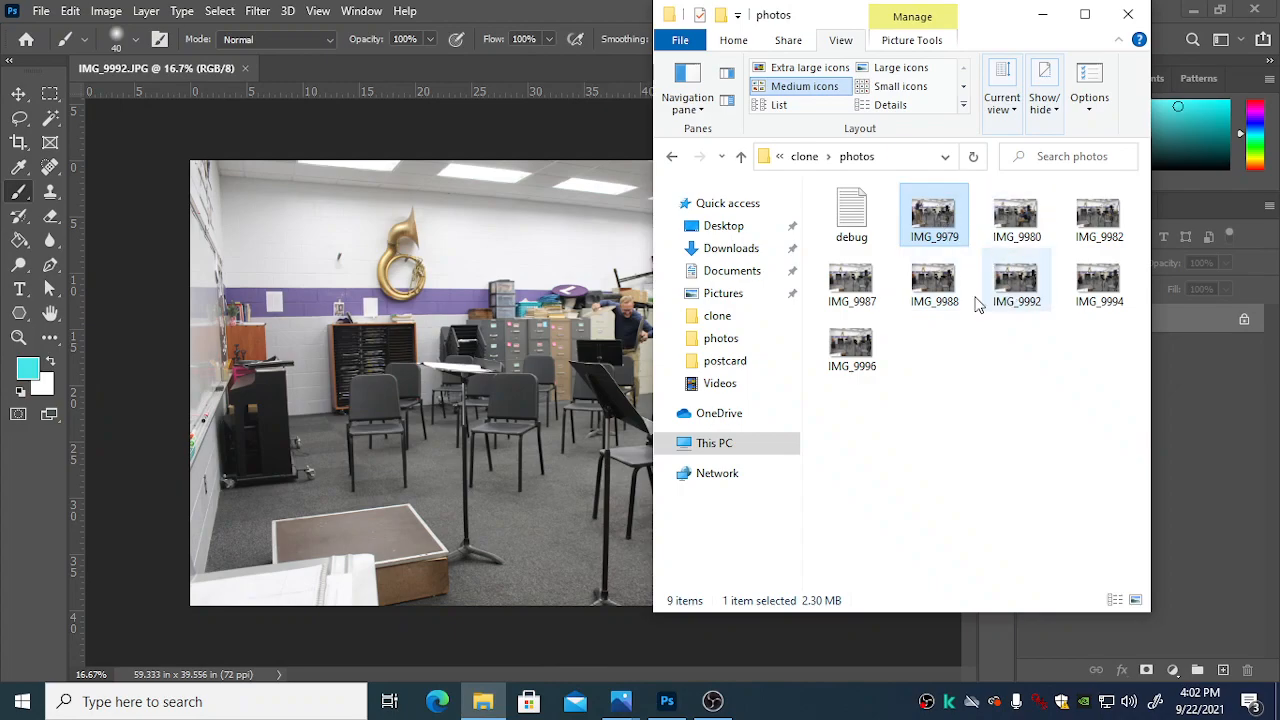
{"action": "left_click", "coordinate": [858, 352]}
{"action": "left_click", "coordinate": [1073, 293]}
{"action": "left_click_drag", "start_coordinate": [990, 20], "coordinate": [1077, 84]}
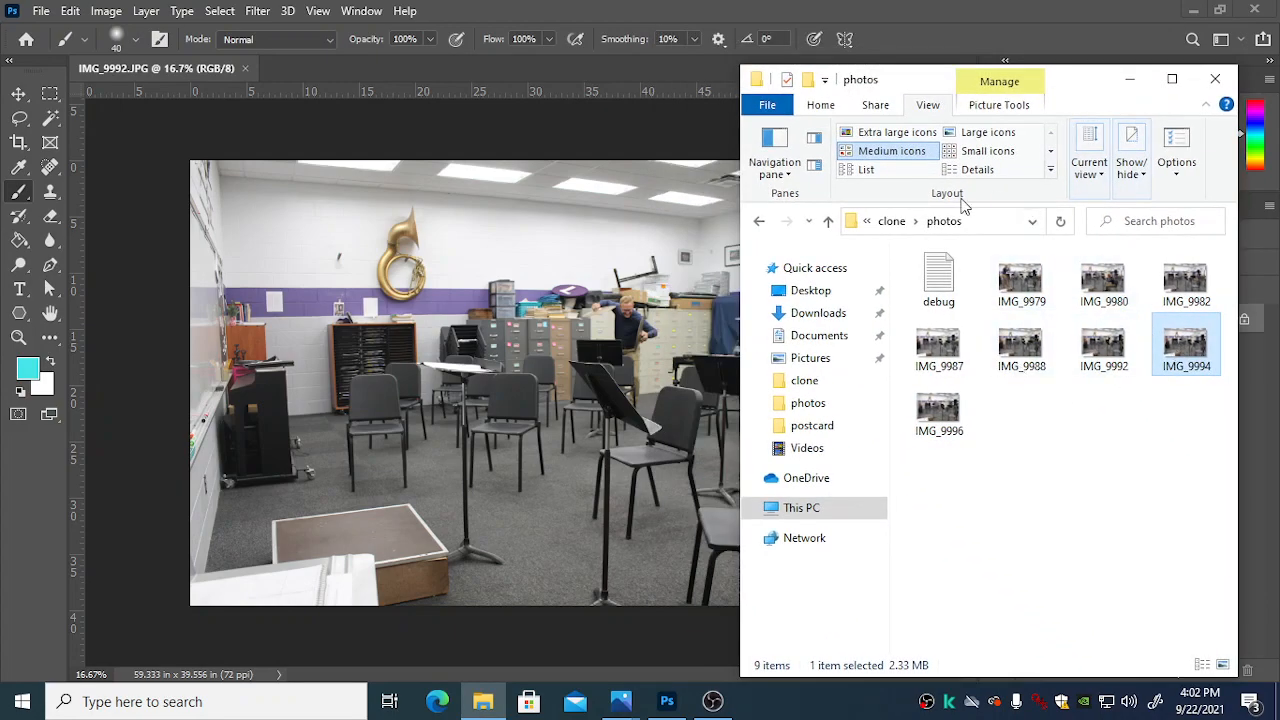
{"action": "left_click", "coordinate": [896, 132]}
Step: Place IMG_9994 from the photos folder into the open document as a new layer at its default size and position
{"action": "scroll", "coordinate": [1210, 455], "scroll_direction": "down", "scroll_amount": 10}
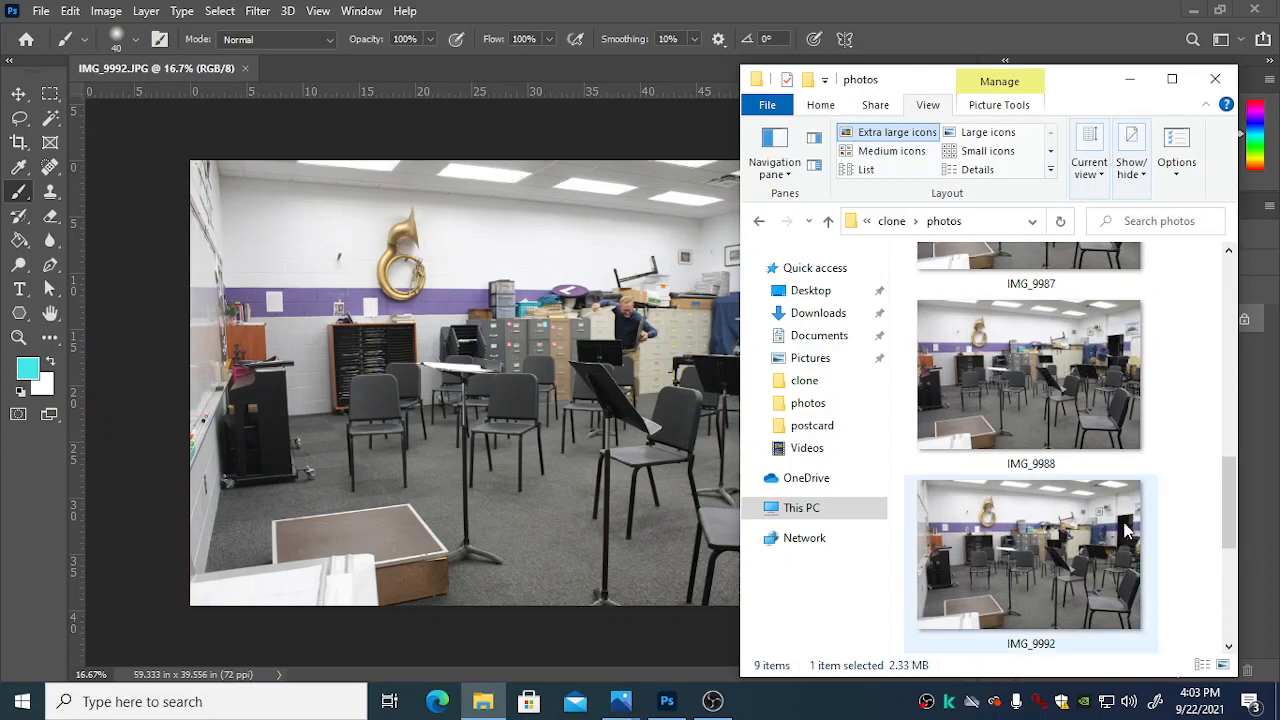
{"action": "scroll", "coordinate": [1133, 530], "scroll_direction": "down", "scroll_amount": 1}
{"action": "left_click_drag", "start_coordinate": [1080, 553], "coordinate": [512, 403]}
{"action": "key", "text": "Return"}
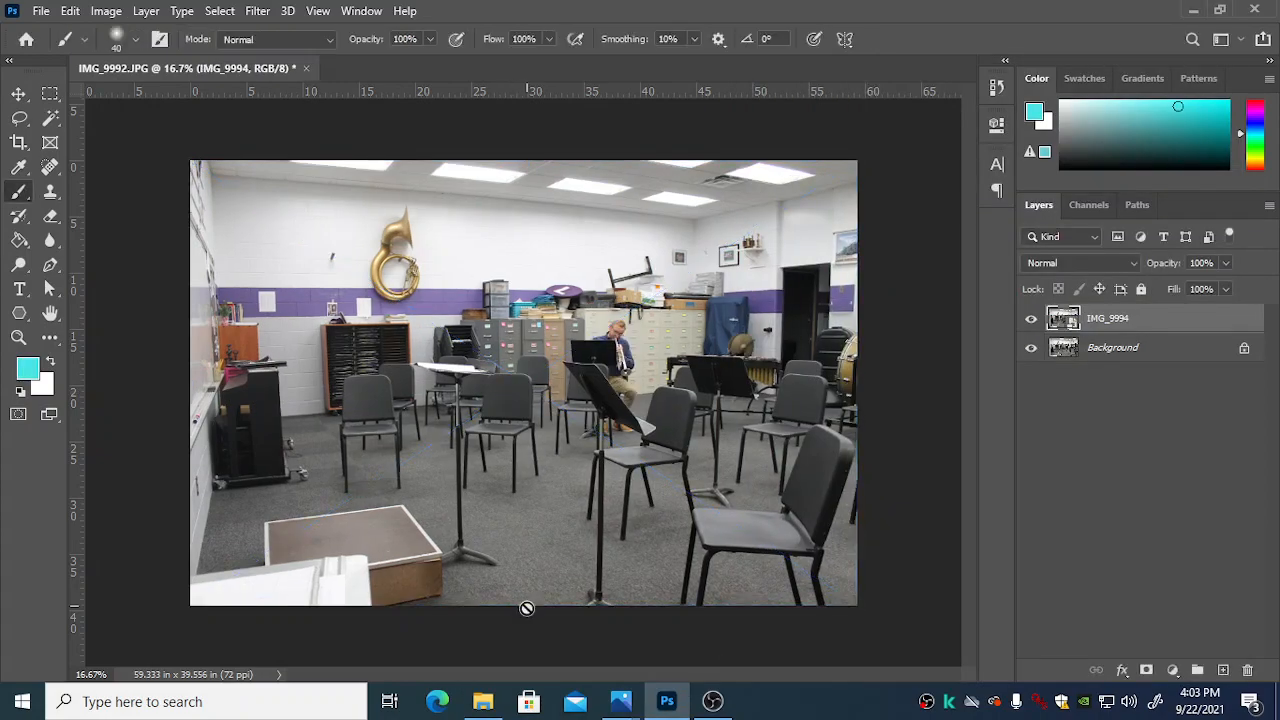
Step: Place IMG_9988 from the photos folder as a new layer above IMG_9994 and commit the placement
{"action": "left_click", "coordinate": [483, 701]}
{"action": "left_click", "coordinate": [1045, 382]}
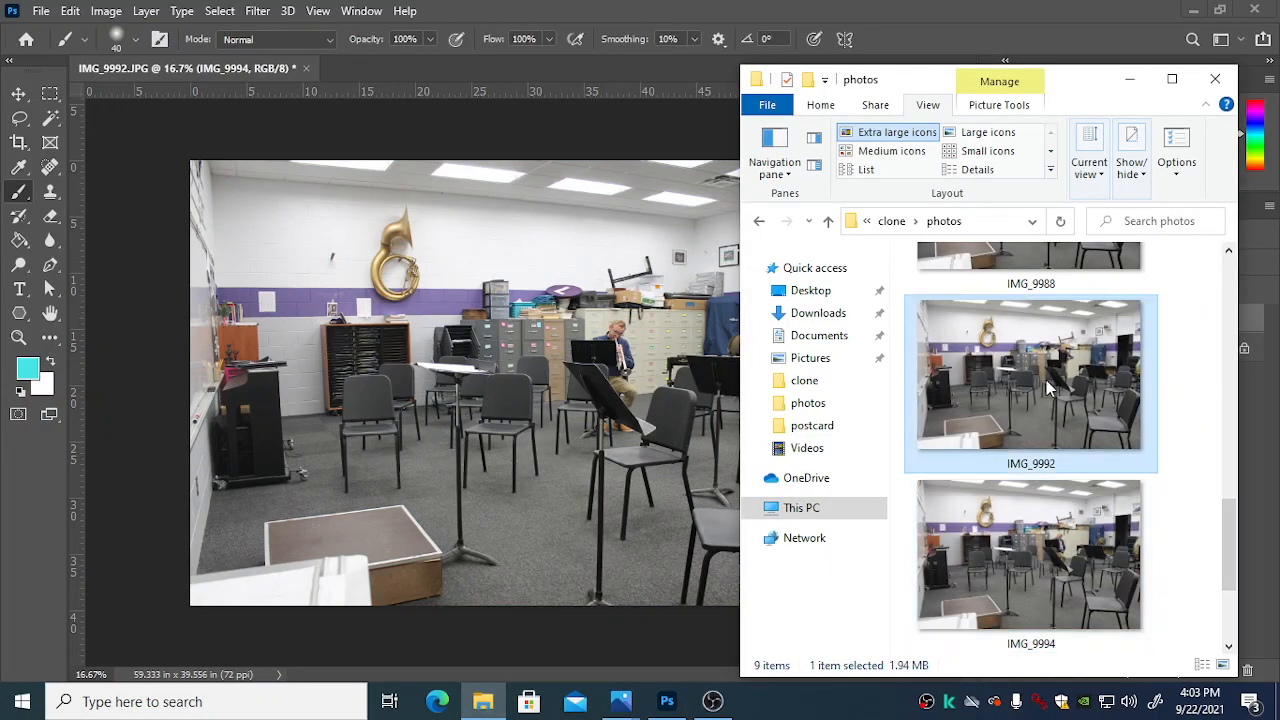
{"action": "scroll", "coordinate": [1075, 352], "scroll_direction": "up", "scroll_amount": 1}
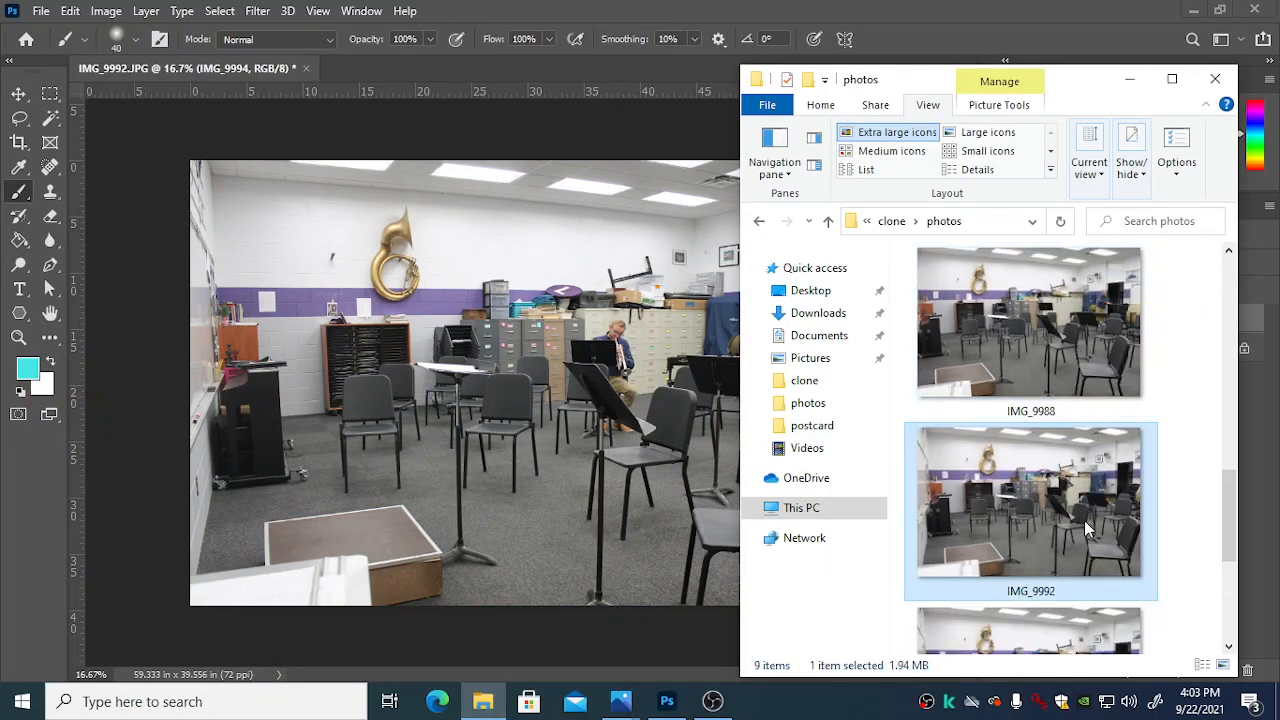
{"action": "left_click", "coordinate": [1073, 341]}
{"action": "left_click_drag", "start_coordinate": [1079, 326], "coordinate": [500, 600]}
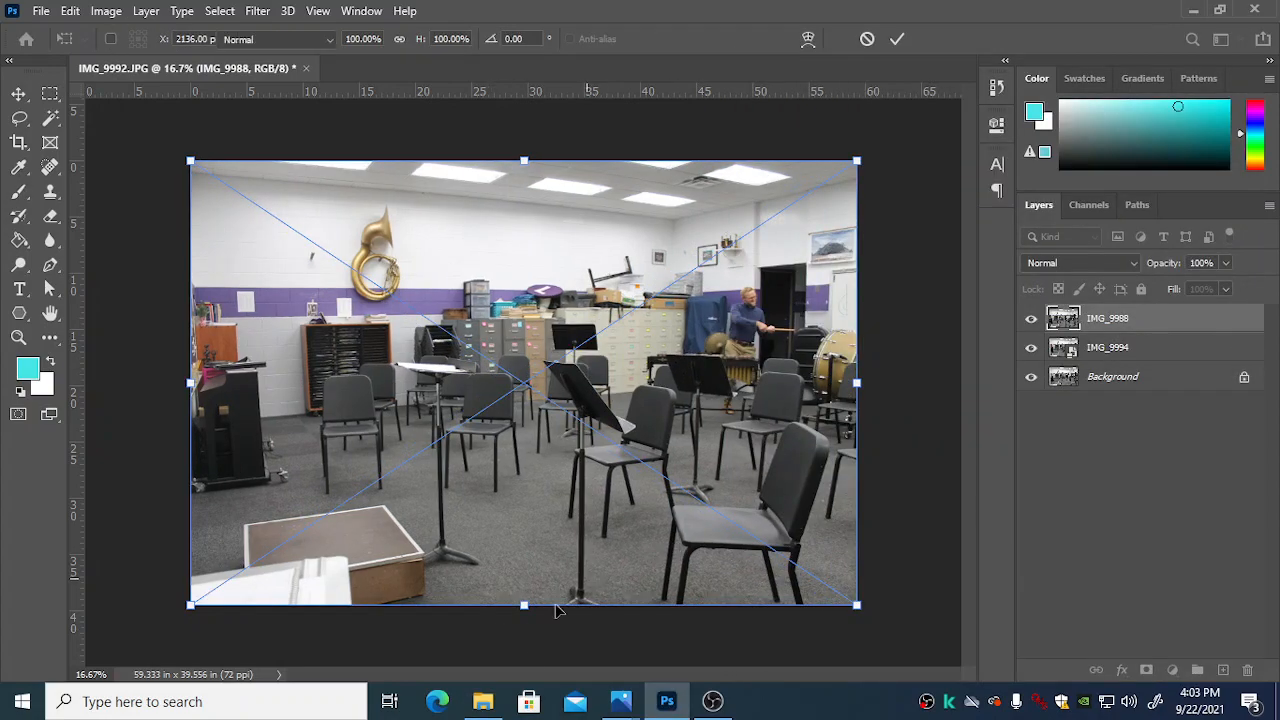
{"action": "key", "text": "Return"}
Step: Place IMG_9987 from the photos folder as a new layer above IMG_9988
{"action": "left_click", "coordinate": [483, 701]}
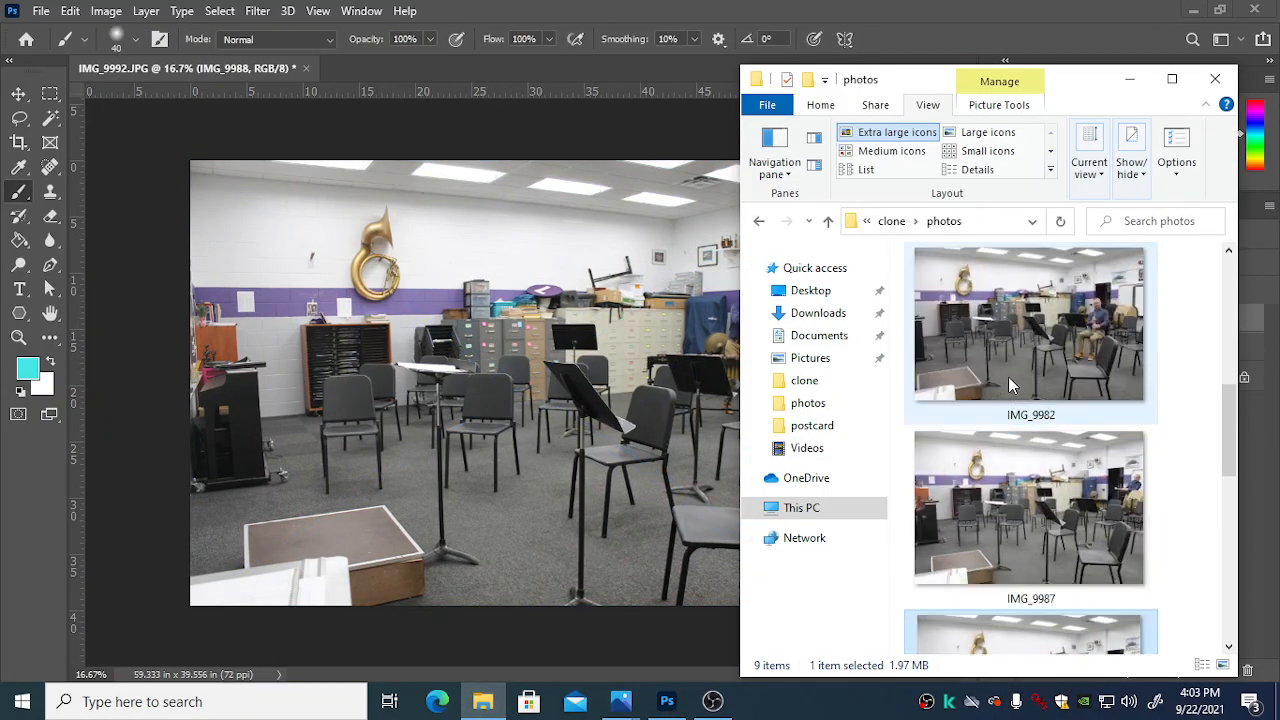
{"action": "left_click", "coordinate": [1052, 503]}
{"action": "left_click_drag", "start_coordinate": [1055, 503], "coordinate": [588, 414]}
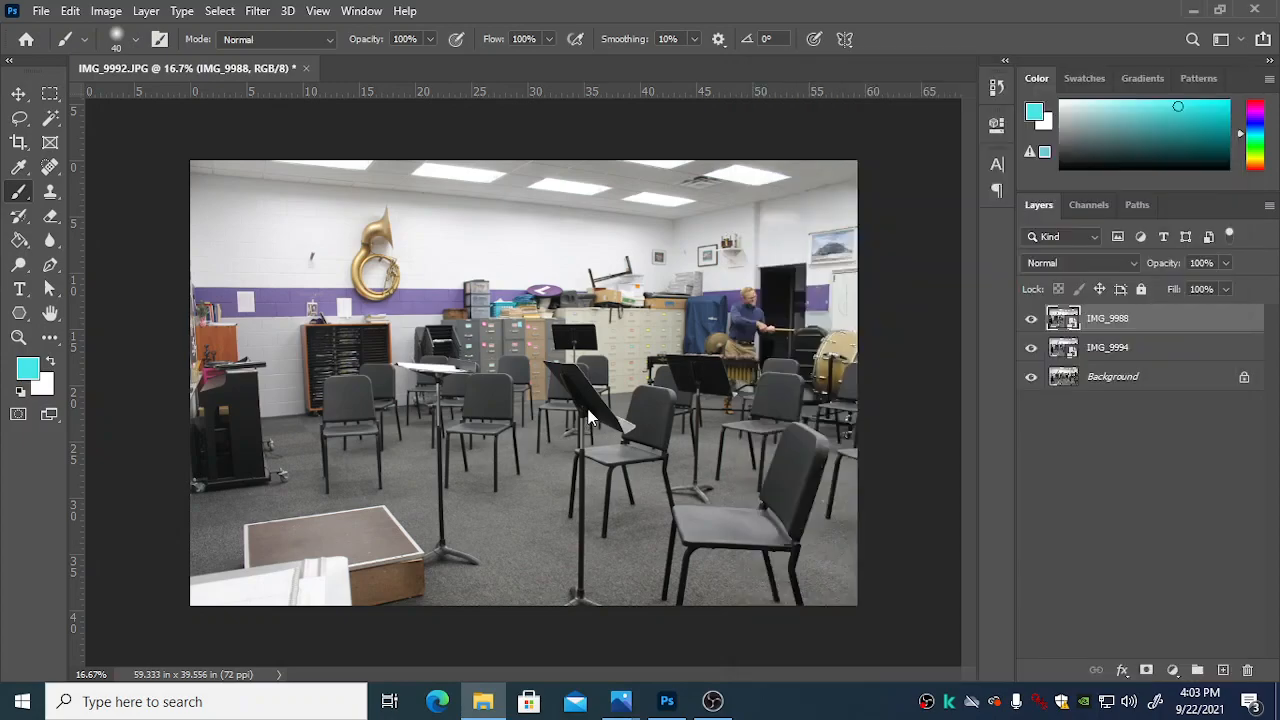
{"action": "key", "text": "Return"}
Step: Place IMG_9982 from the photos folder as a new layer above IMG_9987
{"action": "left_click", "coordinate": [491, 693]}
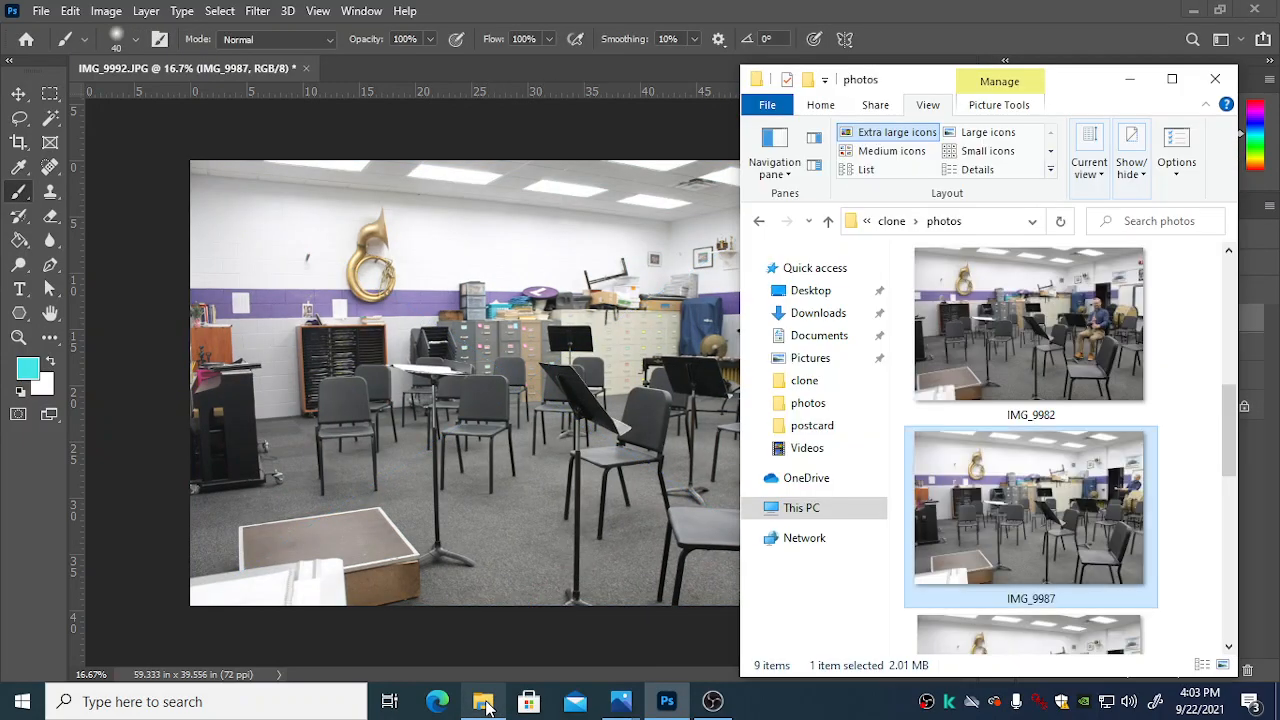
{"action": "left_click", "coordinate": [1106, 322]}
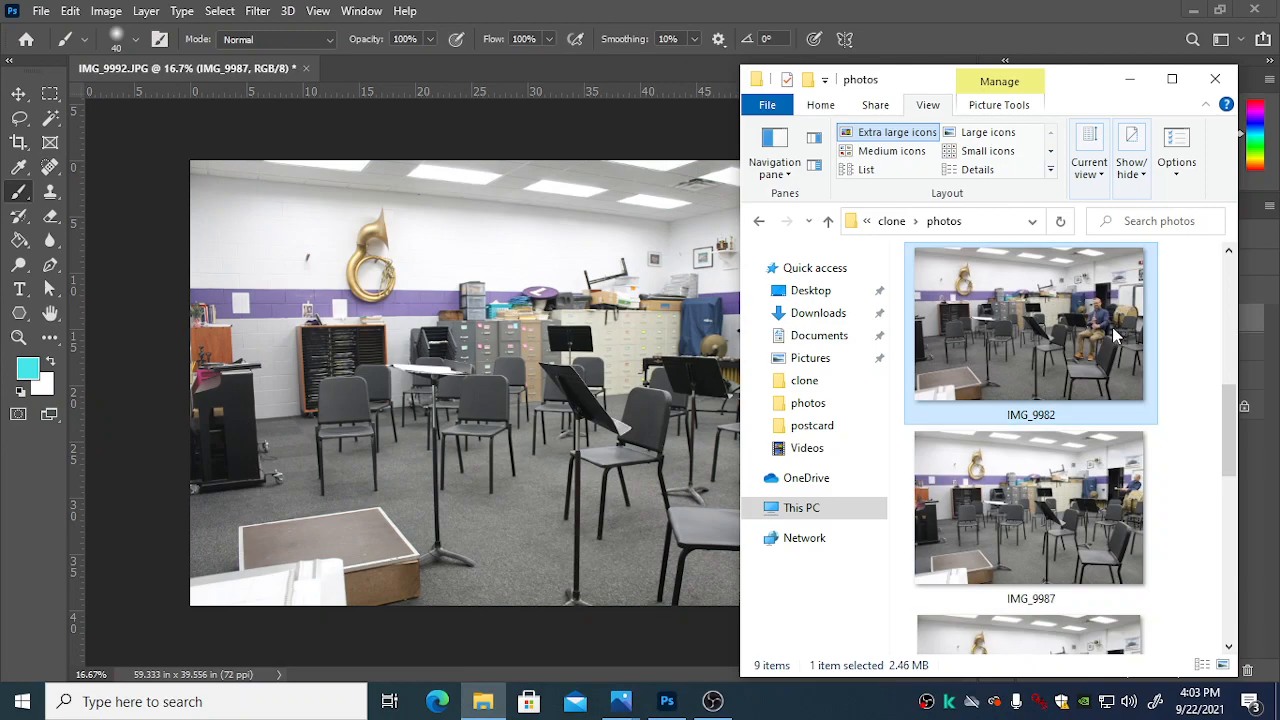
{"action": "left_click_drag", "start_coordinate": [1066, 330], "coordinate": [586, 350]}
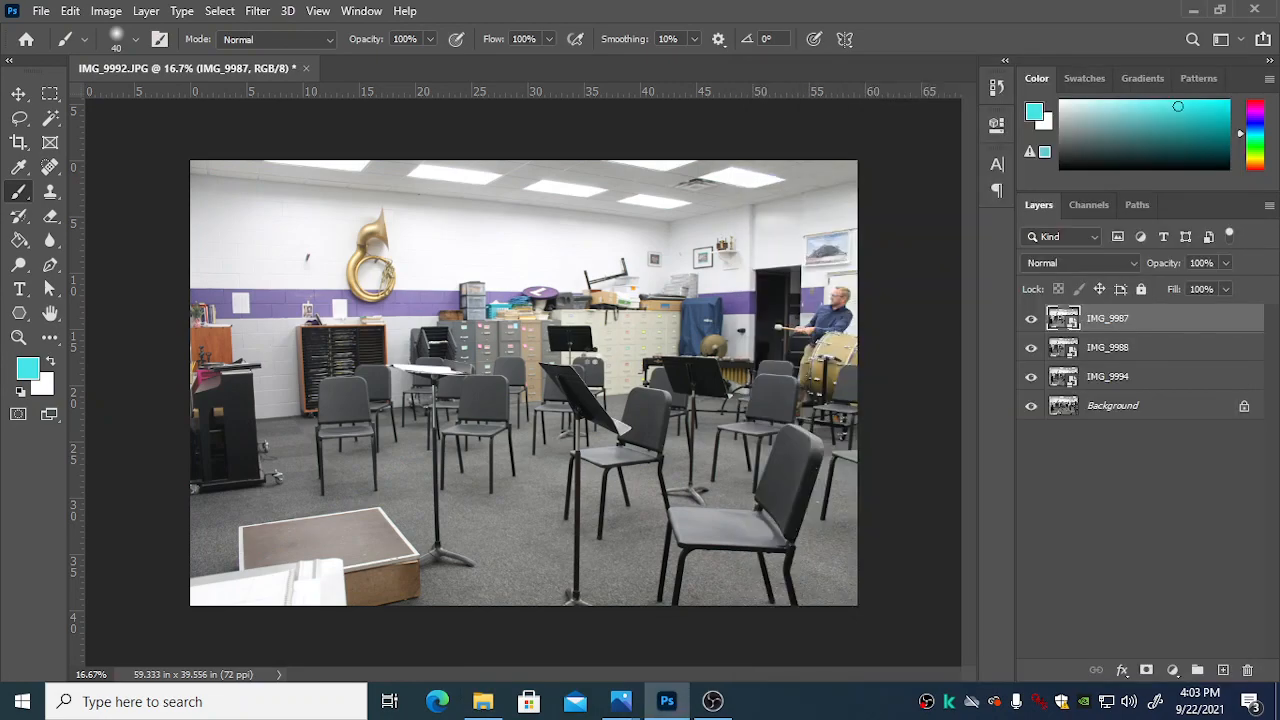
{"action": "key", "text": "Return"}
Step: Place IMG_9980 from the photos folder as a new layer above IMG_9982
{"action": "left_click", "coordinate": [483, 701]}
{"action": "scroll", "coordinate": [1060, 330], "scroll_direction": "up", "scroll_amount": 1}
{"action": "left_click", "coordinate": [1055, 337]}
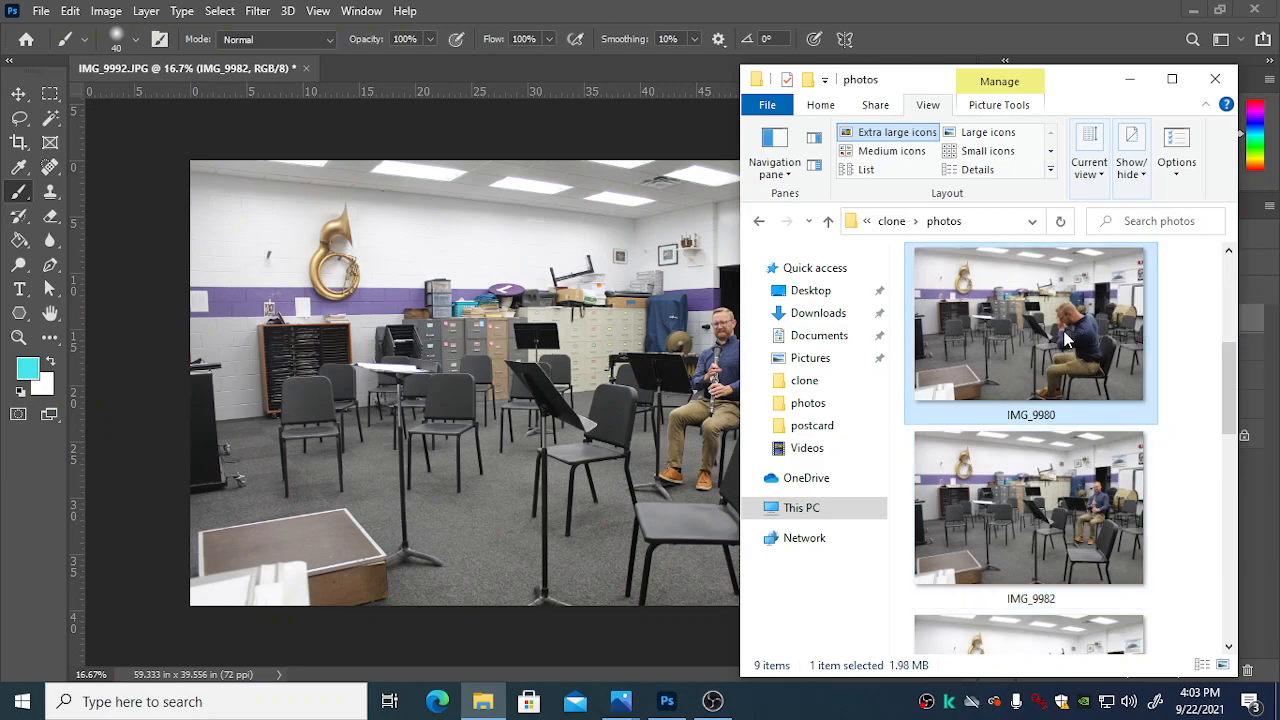
{"action": "left_click_drag", "start_coordinate": [1066, 340], "coordinate": [540, 614]}
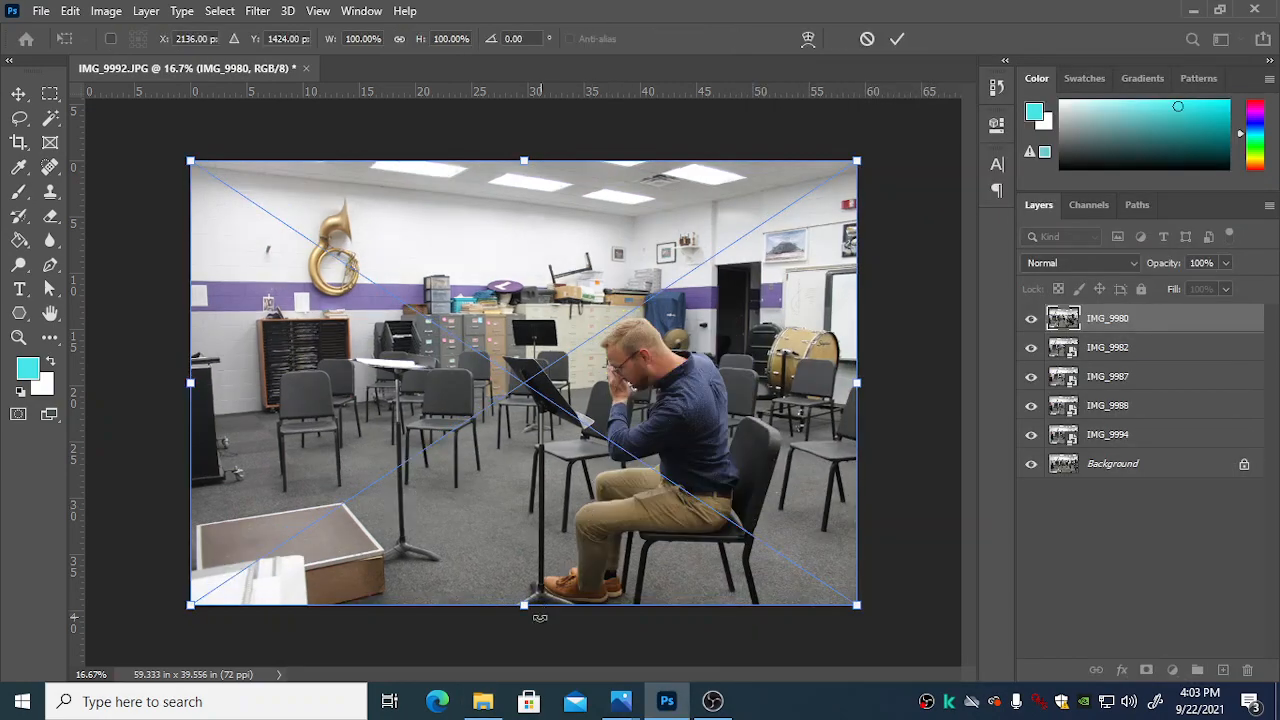
{"action": "key", "text": "Return"}
Step: Place IMG_9979, the photo of the conductor on the podium, as the topmost layer
{"action": "left_click", "coordinate": [483, 701]}
{"action": "scroll", "coordinate": [1101, 354], "scroll_direction": "up", "scroll_amount": 1}
{"action": "left_click_drag", "start_coordinate": [1053, 345], "coordinate": [665, 372]}
{"action": "key", "text": "Return"}
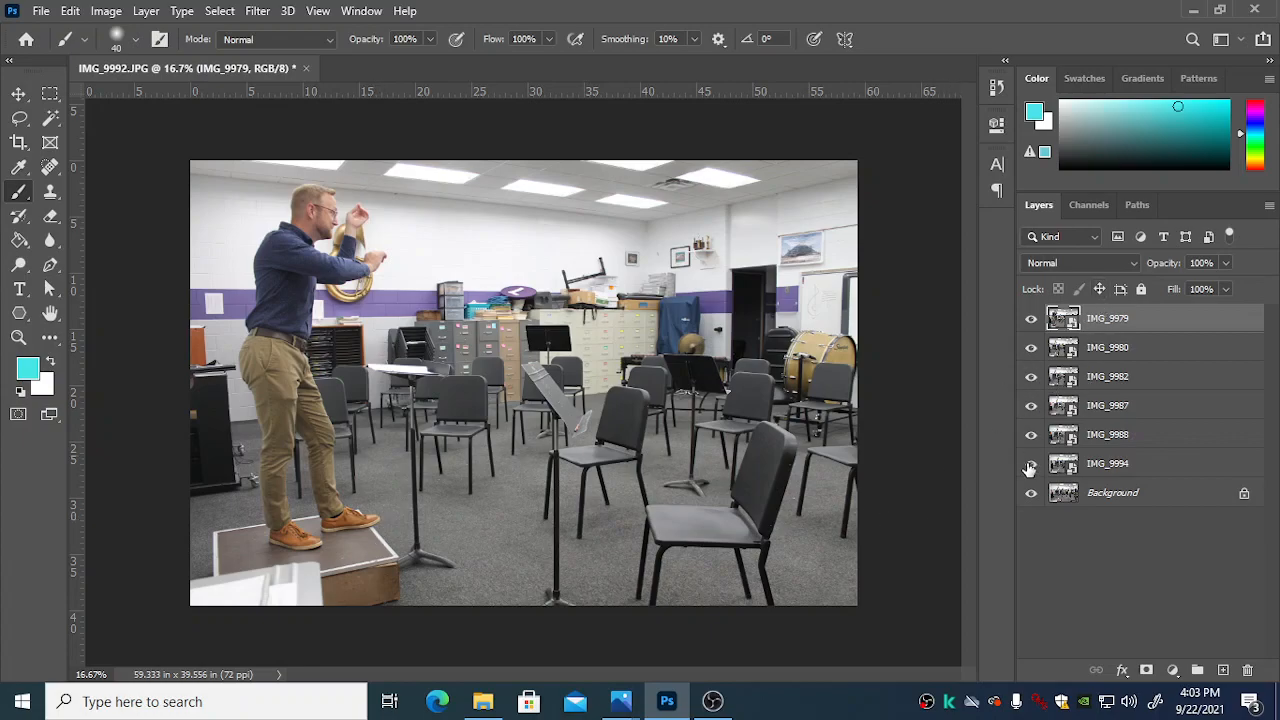
Step: Hide layers IMG_9980 through IMG_9994 and toggle IMG_9979 off and on against the Background, leaving it visible
{"action": "left_click", "coordinate": [1032, 405]}
{"action": "left_click", "coordinate": [1031, 318]}
{"action": "left_click", "coordinate": [1030, 319]}
{"action": "left_click", "coordinate": [1029, 320]}
{"action": "left_click", "coordinate": [1030, 319]}
{"action": "left_click", "coordinate": [1032, 320]}
{"action": "left_click", "coordinate": [1032, 320]}
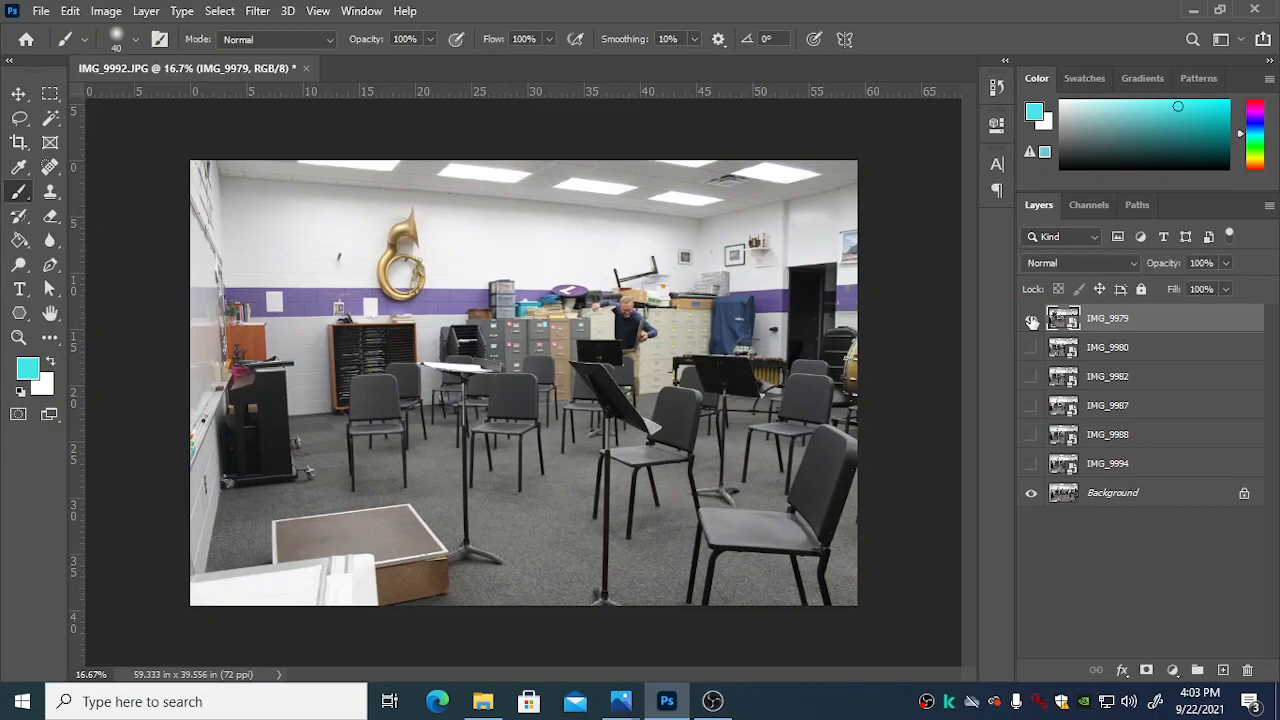
{"action": "left_click", "coordinate": [1031, 320]}
{"action": "left_click", "coordinate": [1031, 320]}
{"action": "left_click", "coordinate": [1032, 320]}
{"action": "left_click", "coordinate": [1032, 320]}
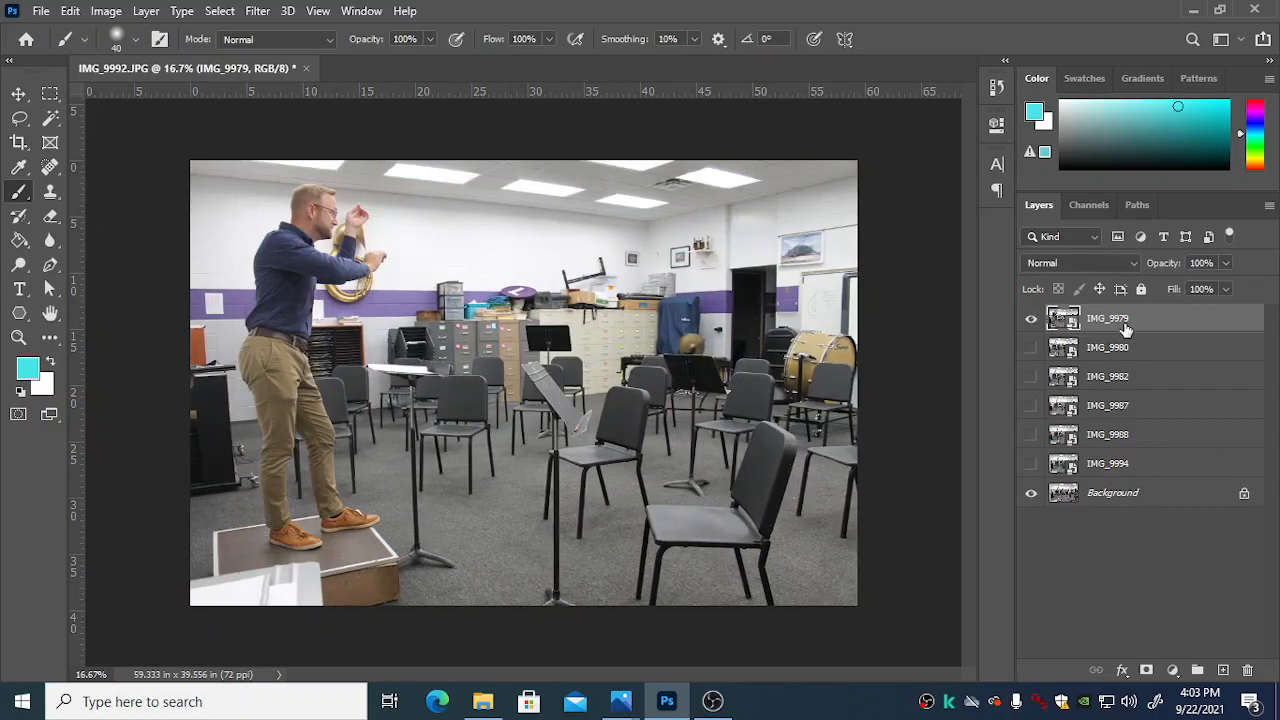
Step: Lower the opacity of the IMG_9979 layer to 42% so the Background shows through
{"action": "left_click", "coordinate": [1227, 263]}
{"action": "left_click_drag", "start_coordinate": [1178, 286], "coordinate": [1177, 287]}
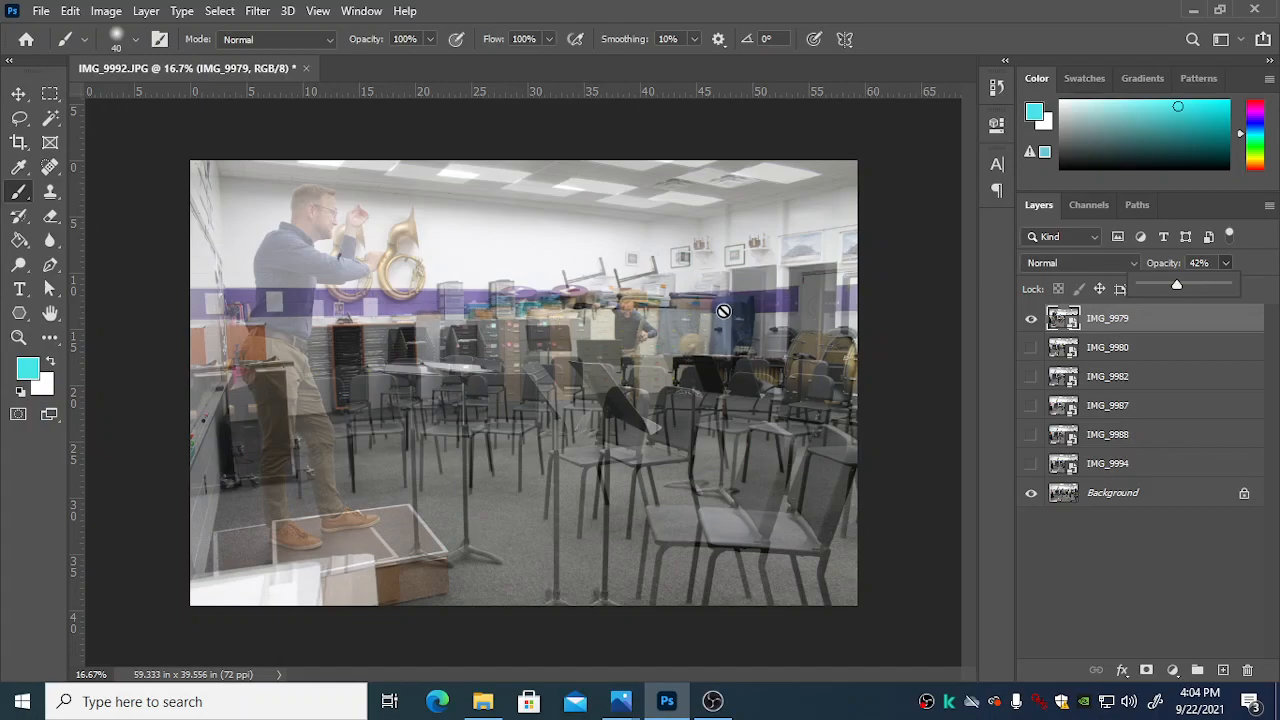
Step: Free-transform the IMG_9979 layer and nudge it horizontally to about X 2468 px, towards the matching Background features
{"action": "scroll", "coordinate": [723, 311], "scroll_direction": "up", "scroll_amount": 2}
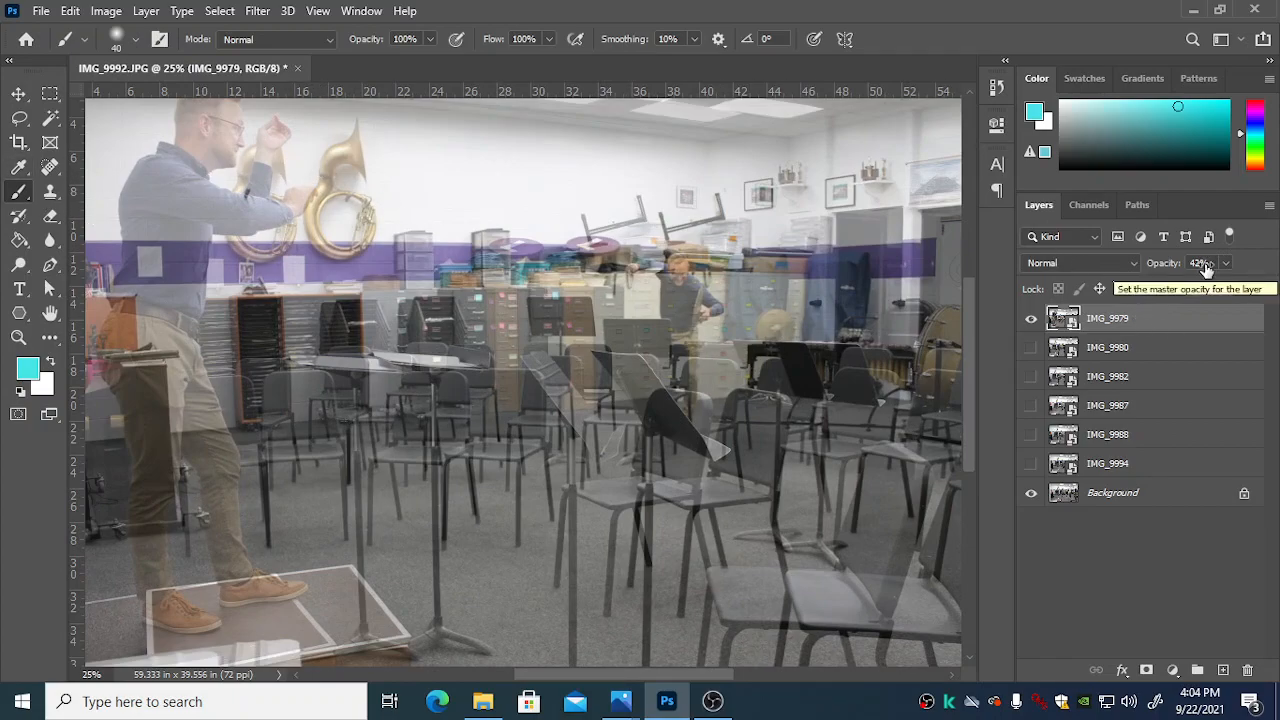
{"action": "key", "text": "ctrl+t"}
{"action": "key", "text": "Right"}
{"action": "key", "text": "Right"}
{"action": "key", "text": "Right"}
{"action": "key", "text": "Right"}
{"action": "key", "text": "Right"}
{"action": "key", "text": "Right"}
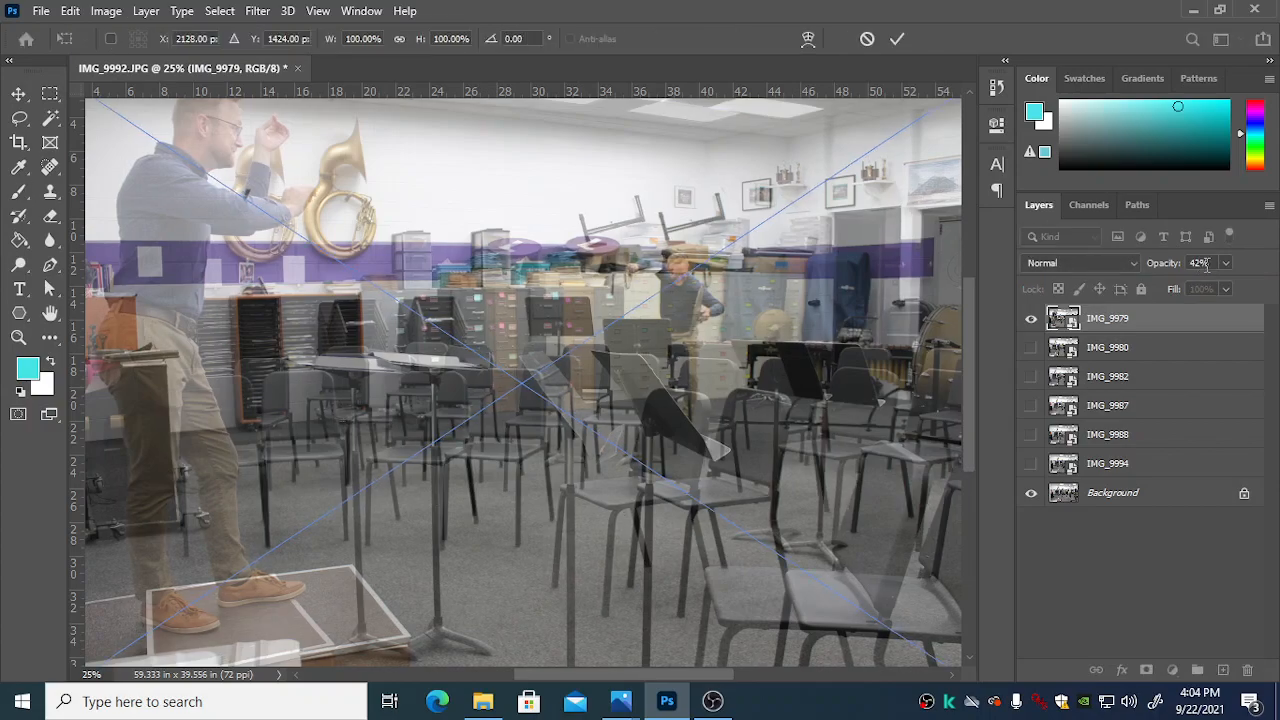
{"action": "key", "text": "shift+Right"}
{"action": "key", "text": "Right"}
{"action": "key", "text": "Right"}
{"action": "key", "text": "Right"}
{"action": "key", "text": "Right"}
{"action": "key", "text": "Right"}
{"action": "key", "text": "Right"}
{"action": "key", "text": "Right"}
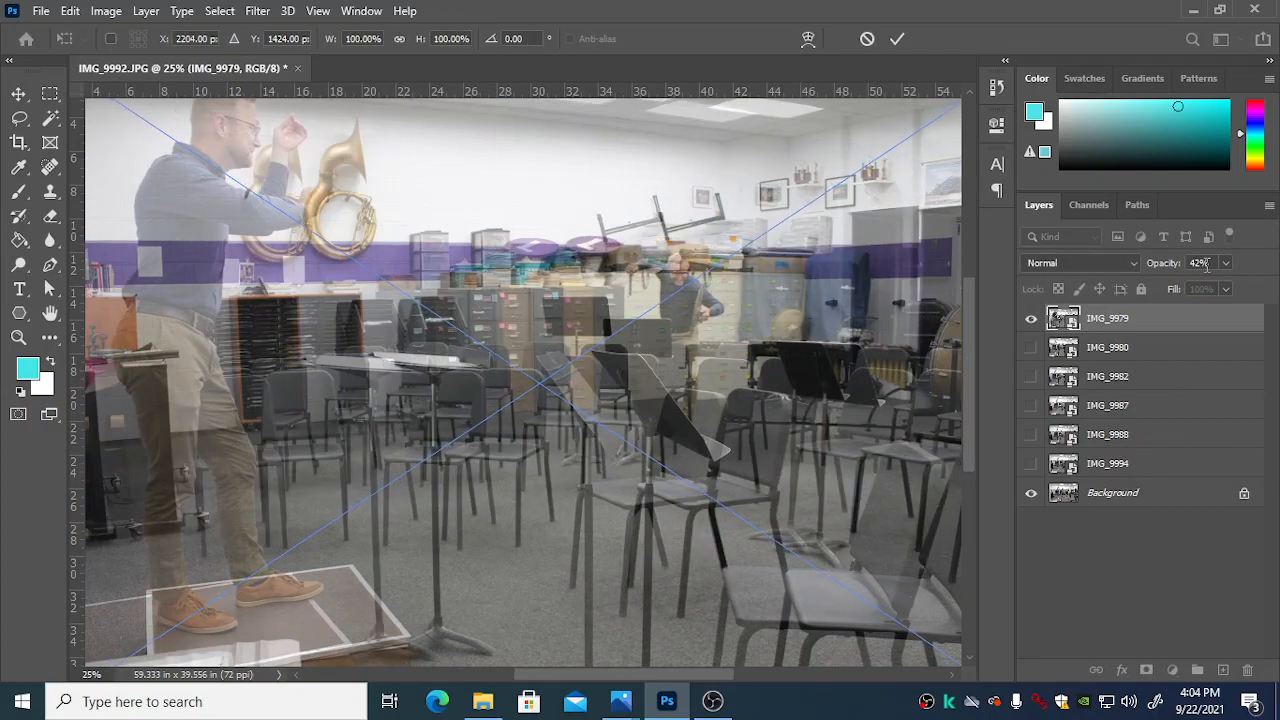
{"action": "key", "text": "Right"}
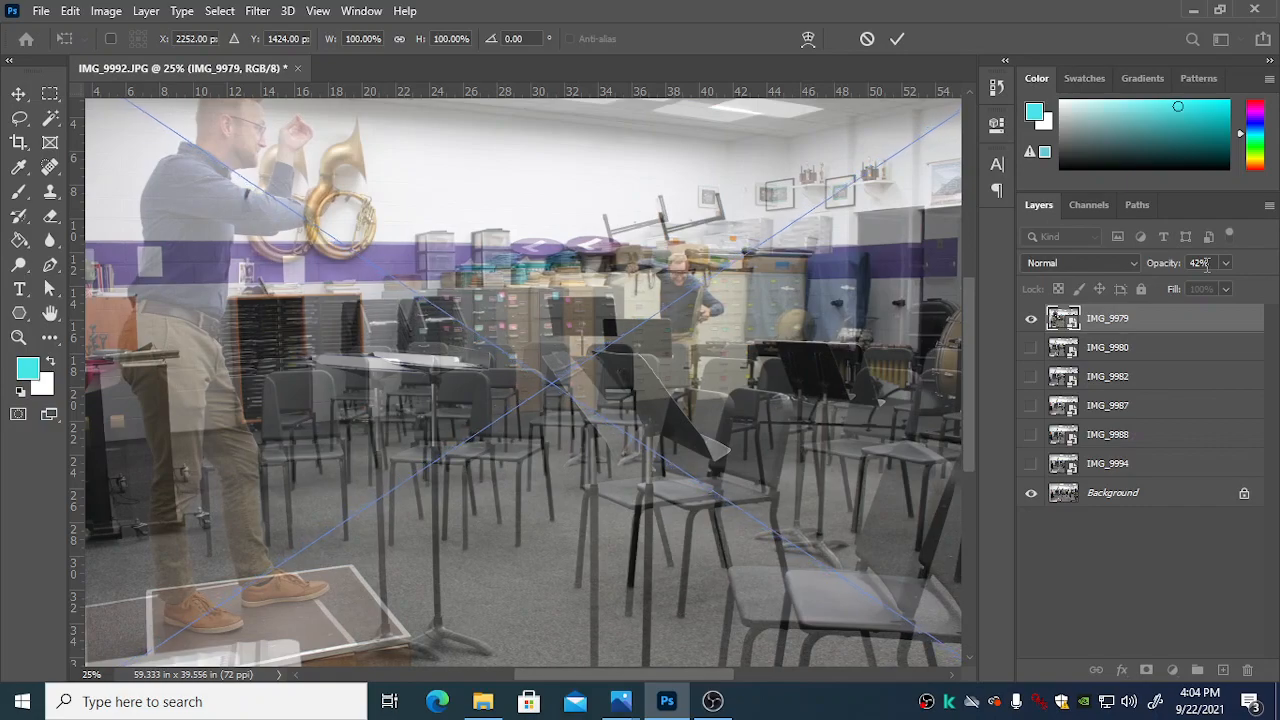
{"action": "key", "text": "shift+Right"}
{"action": "key", "text": "shift+Right"}
{"action": "key", "text": "Right"}
{"action": "key", "text": "Right"}
{"action": "key", "text": "Right"}
{"action": "key", "text": "Right"}
{"action": "key", "text": "Right"}
{"action": "key", "text": "Right"}
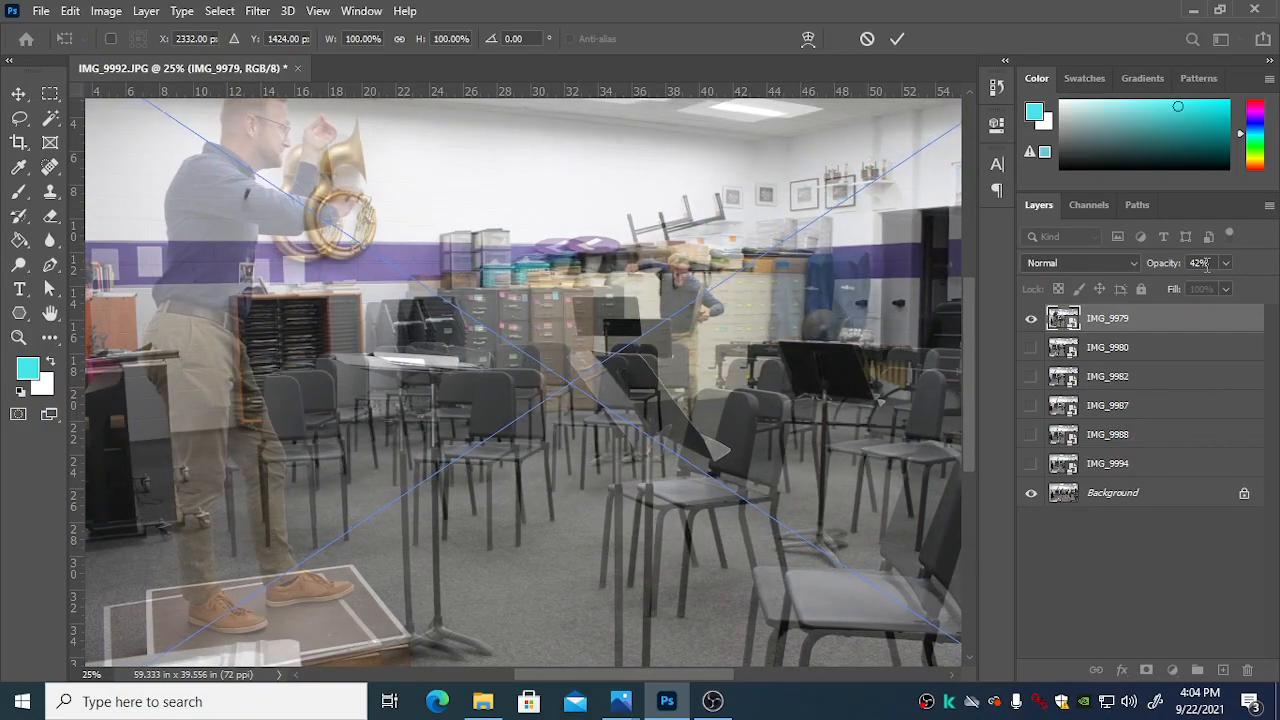
{"action": "key", "text": "shift+Right"}
{"action": "key", "text": "shift+Right"}
{"action": "key", "text": "Right"}
{"action": "key", "text": "Right"}
{"action": "key", "text": "Right"}
{"action": "key", "text": "Right"}
{"action": "key", "text": "Right"}
{"action": "key", "text": "Right"}
{"action": "key", "text": "Right"}
{"action": "key", "text": "Right"}
{"action": "key", "text": "Right"}
{"action": "key", "text": "Right"}
{"action": "key", "text": "Right"}
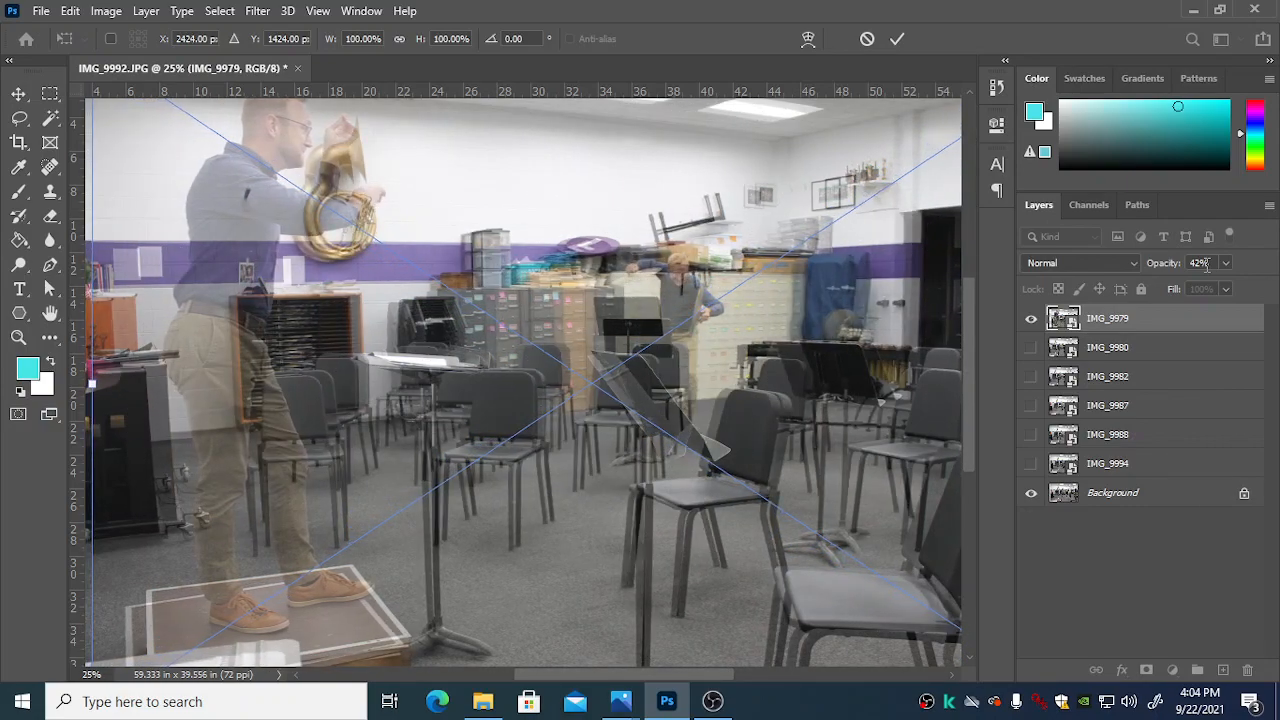
{"action": "key", "text": "Right"}
{"action": "key", "text": "Right"}
Step: Fine-tune the position of IMG_9979 to X 2460 px, Y 1412 px so the chairs and music stands overlap the Background
{"action": "key", "text": "Up"}
{"action": "key", "text": "Up"}
{"action": "key", "text": "Up"}
{"action": "key", "text": "Up"}
{"action": "key", "text": "Up"}
{"action": "key", "text": "Up"}
{"action": "key", "text": "Up"}
{"action": "key", "text": "Up"}
{"action": "key", "text": "Up"}
{"action": "key", "text": "Up"}
{"action": "key", "text": "Up"}
{"action": "key", "text": "Up"}
{"action": "key", "text": "Up"}
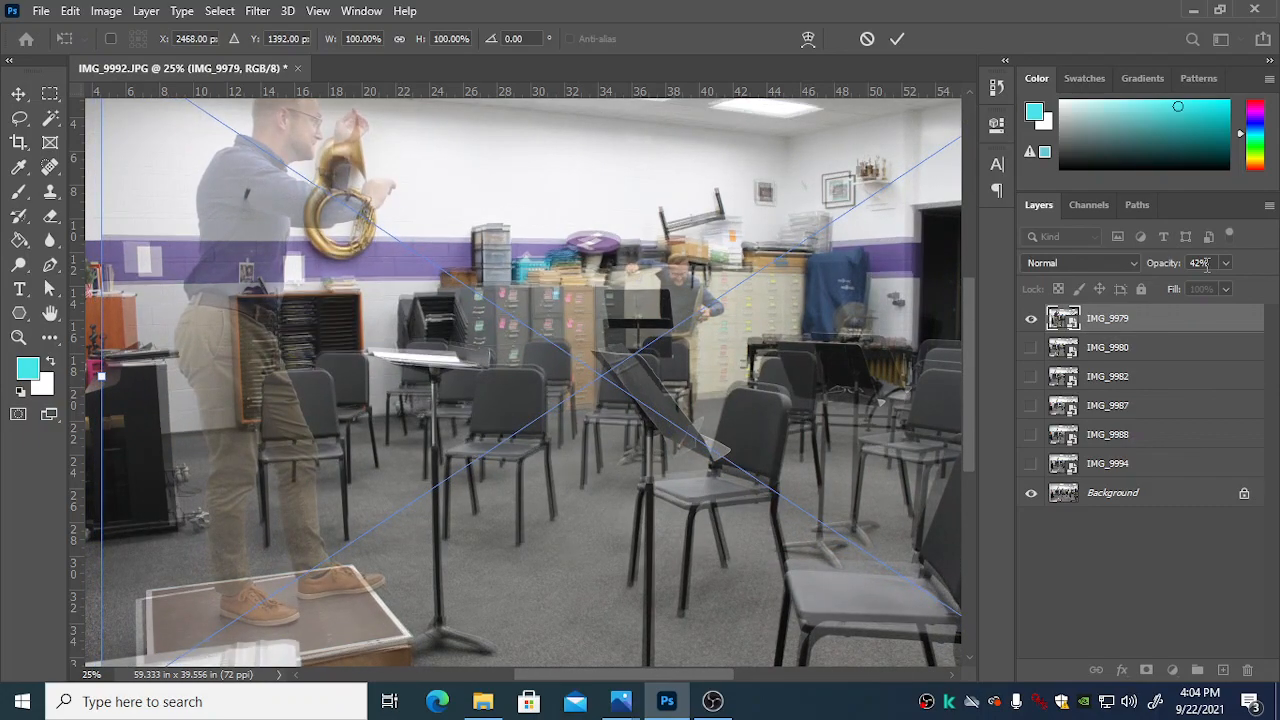
{"action": "key", "text": "Right"}
{"action": "key", "text": "Right"}
{"action": "key", "text": "Left"}
{"action": "key", "text": "Left"}
{"action": "key", "text": "Left"}
{"action": "key", "text": "Left"}
{"action": "key", "text": "Left"}
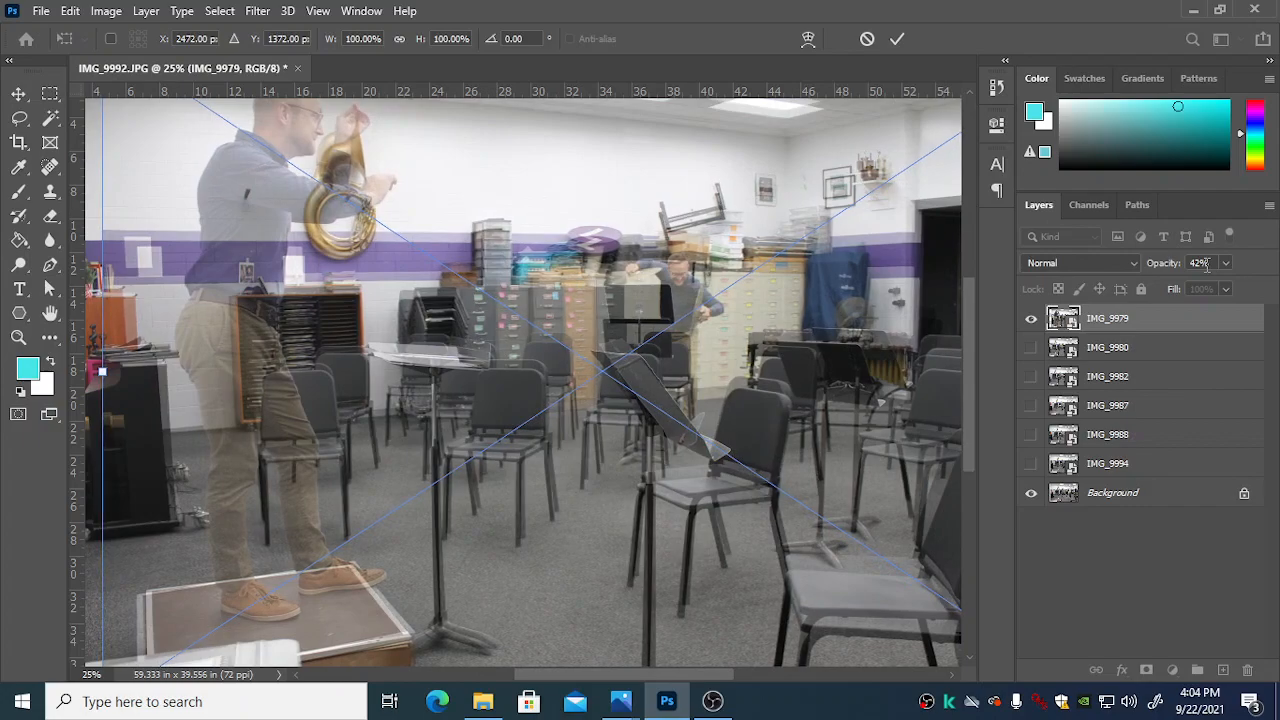
{"action": "key", "text": "Right"}
{"action": "key", "text": "Down"}
{"action": "key", "text": "Down"}
{"action": "key", "text": "Up"}
{"action": "key", "text": "Up"}
{"action": "key", "text": "Up"}
{"action": "key", "text": "Up"}
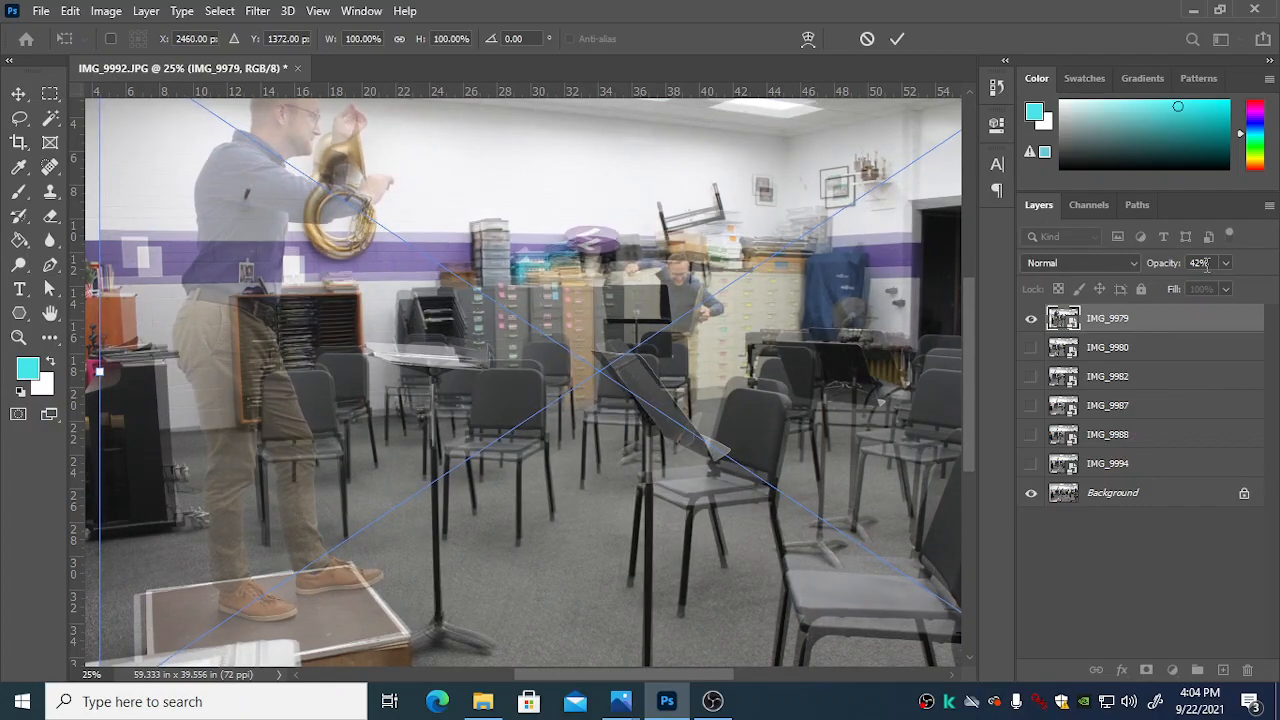
{"action": "key", "text": "Down"}
{"action": "key", "text": "Down"}
{"action": "key", "text": "Down"}
{"action": "key", "text": "Down"}
{"action": "key", "text": "Down"}
{"action": "key", "text": "Down"}
{"action": "key", "text": "Down"}
{"action": "key", "text": "Down"}
{"action": "key", "text": "Down"}
{"action": "key", "text": "Down"}
{"action": "key", "text": "Down"}
{"action": "key", "text": "Down"}
{"action": "key", "text": "Down"}
{"action": "key", "text": "Down"}
{"action": "key", "text": "Down"}
{"action": "key", "text": "Down"}
{"action": "key", "text": "Down"}
{"action": "key", "text": "Down"}
{"action": "key", "text": "Down"}
{"action": "key", "text": "Down"}
{"action": "key", "text": "Down"}
{"action": "key", "text": "Down"}
{"action": "key", "text": "Down"}
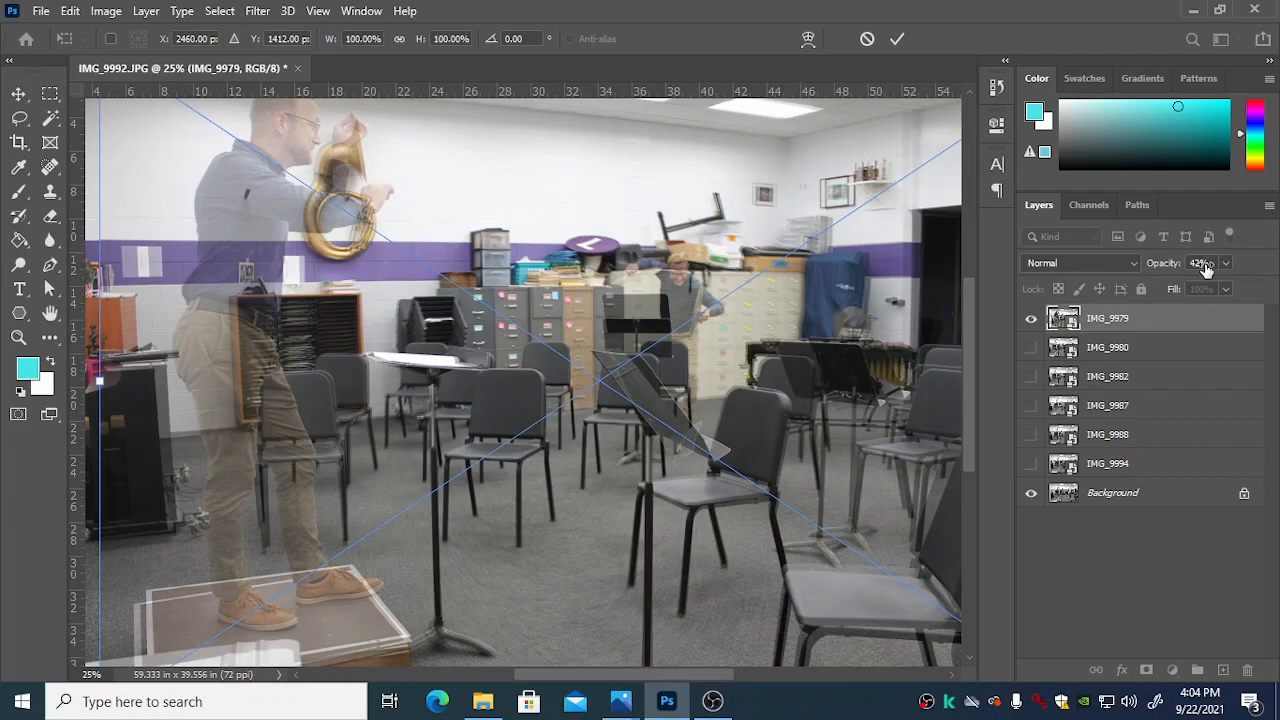
Step: Stretch IMG_9979 slightly to 98.31% width and 100.42% height and apply the transform
{"action": "key", "text": "ctrl+minus"}
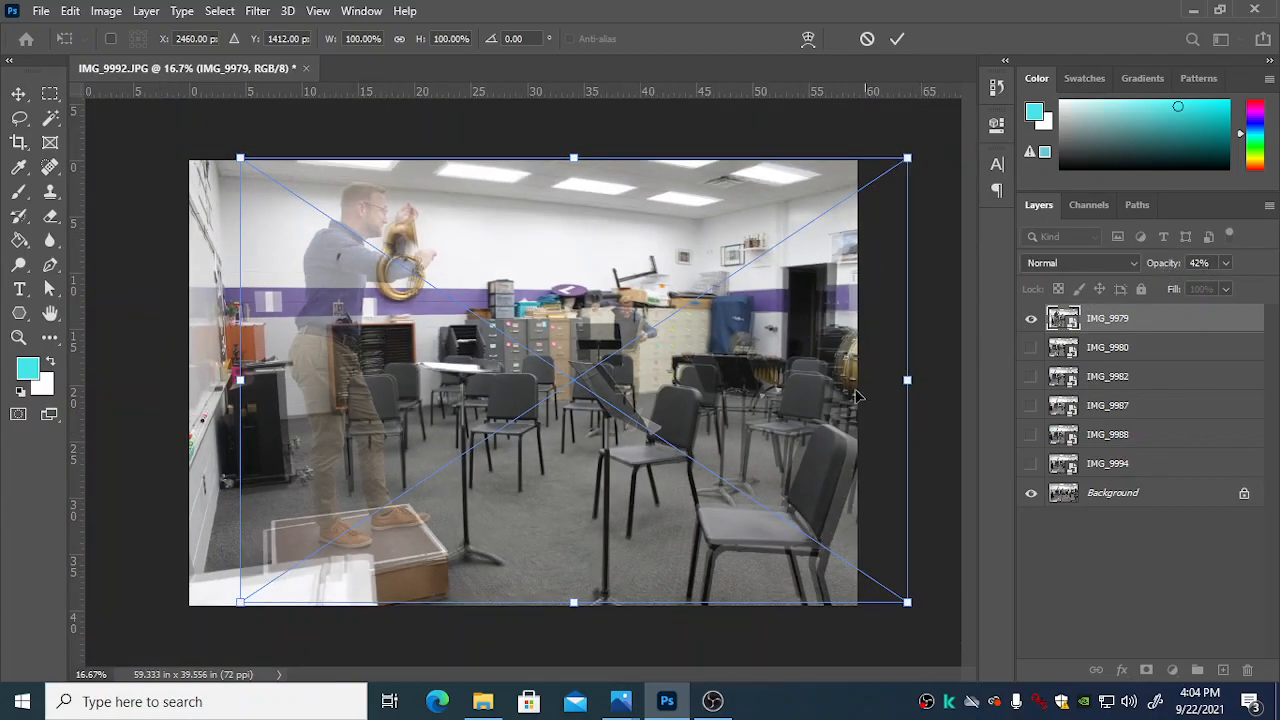
{"action": "left_click_drag", "start_coordinate": [240, 605], "coordinate": [244, 604]}
{"action": "left_click_drag", "start_coordinate": [573, 603], "coordinate": [574, 605]}
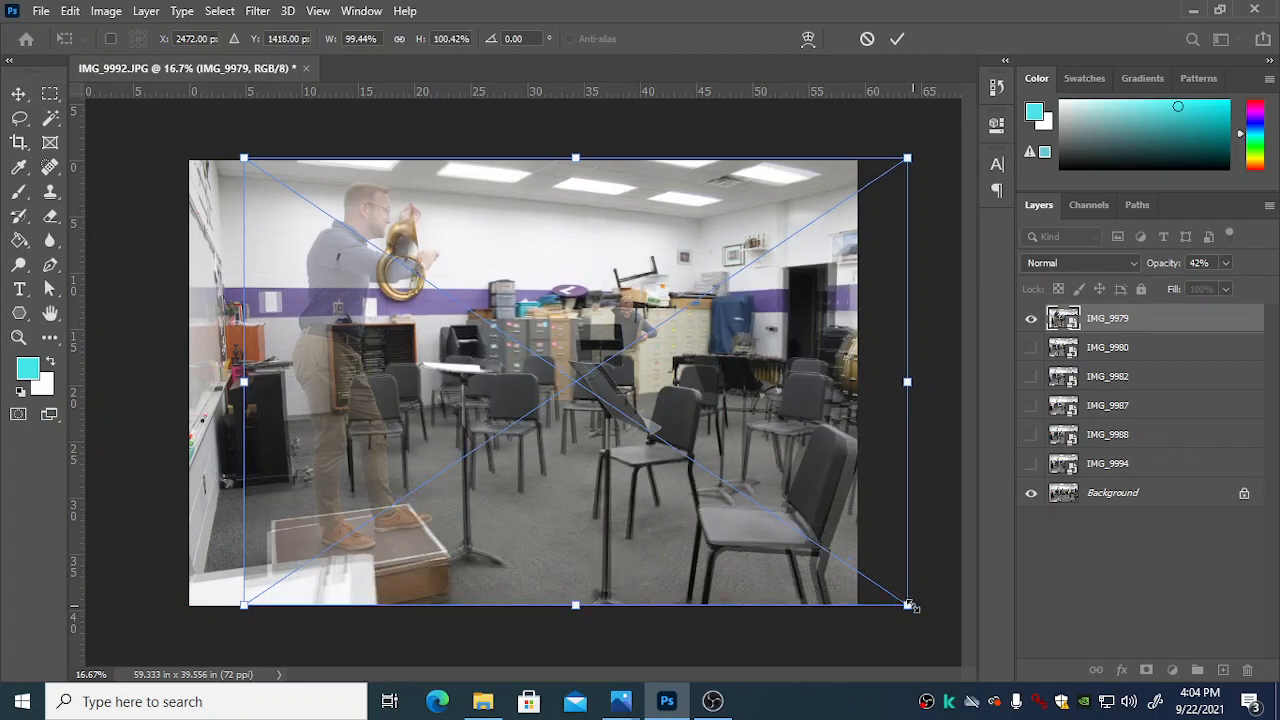
{"action": "left_click_drag", "start_coordinate": [908, 605], "coordinate": [904, 603]}
{"action": "key", "text": "Return"}
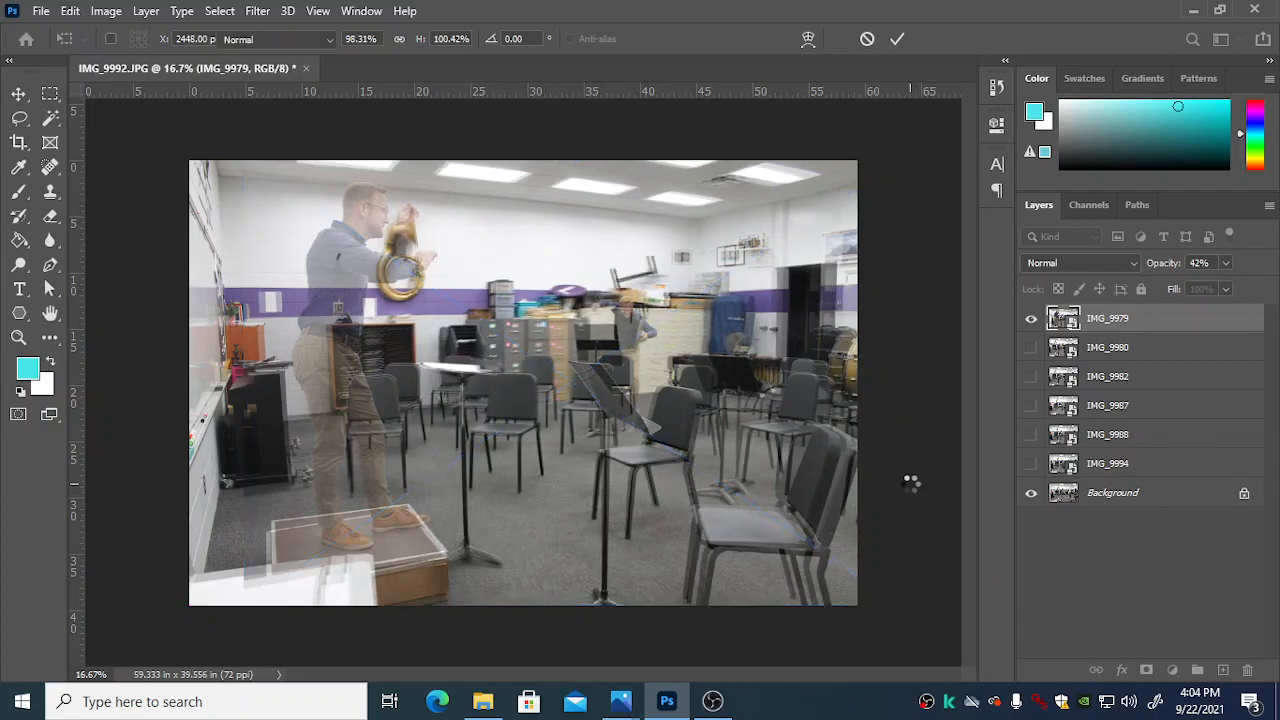
Step: Restore the IMG_9979 layer to 100% opacity and toggle its visibility to compare it with the Background
{"action": "key", "text": "b"}
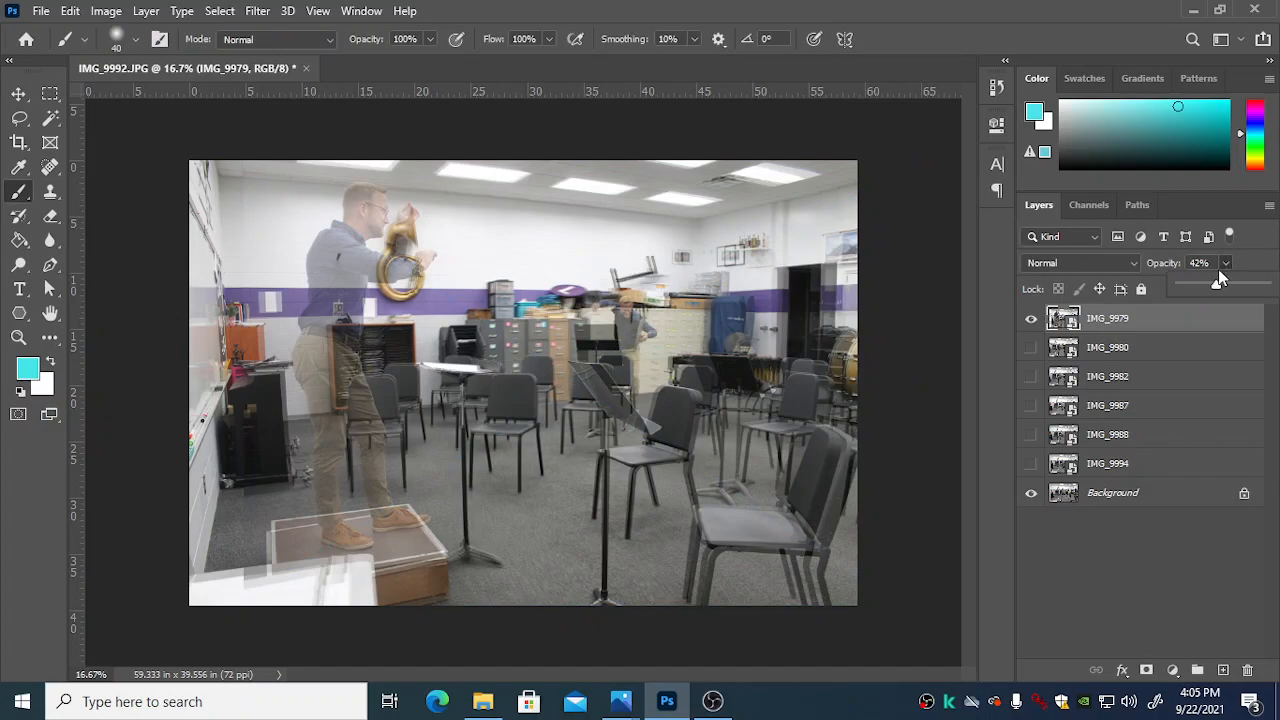
{"action": "left_click_drag", "start_coordinate": [1268, 286], "coordinate": [1275, 286]}
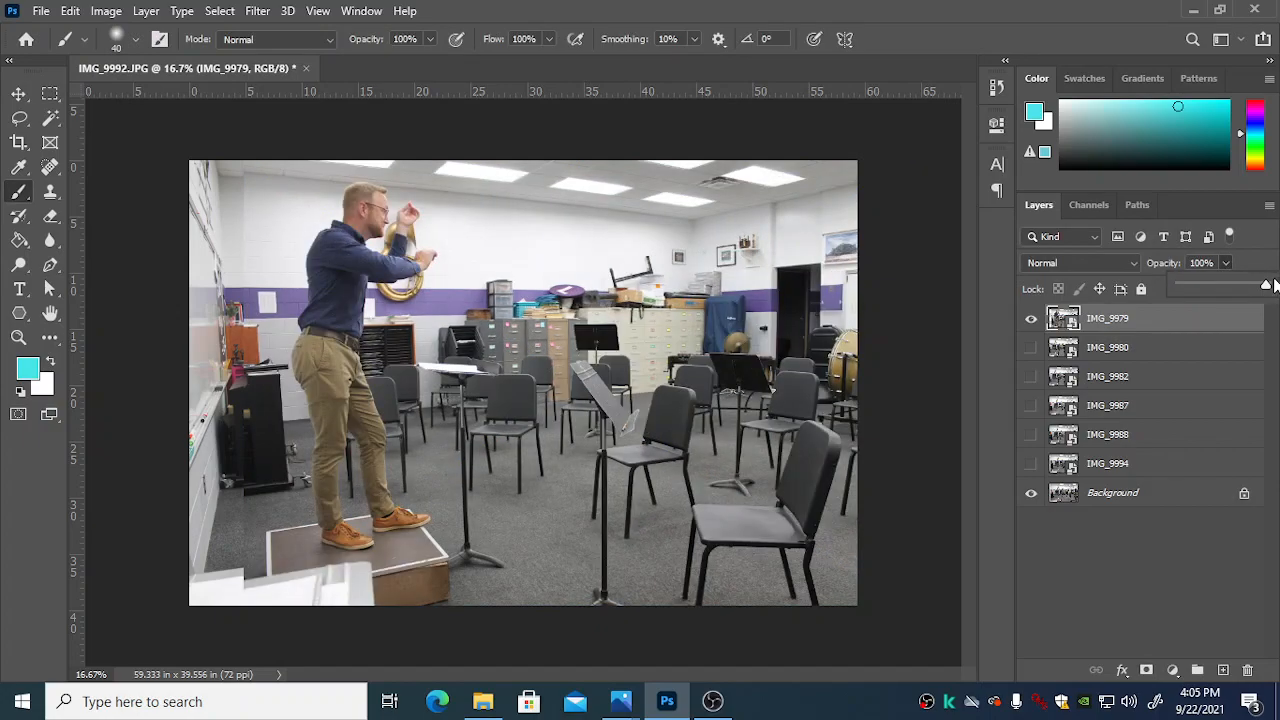
{"action": "left_click", "coordinate": [1034, 320]}
{"action": "left_click", "coordinate": [1034, 320]}
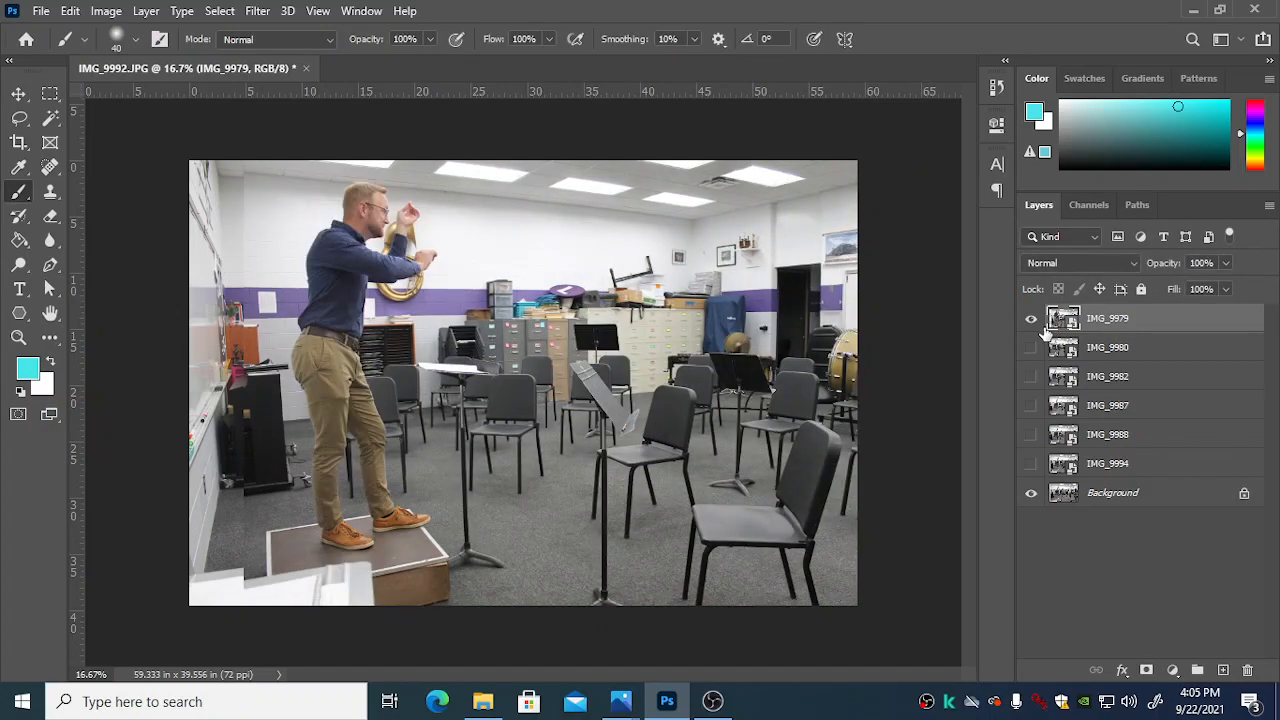
{"action": "left_click", "coordinate": [1030, 320]}
{"action": "left_click", "coordinate": [1030, 320]}
{"action": "left_click", "coordinate": [1030, 320]}
{"action": "left_click", "coordinate": [1030, 320]}
{"action": "left_click", "coordinate": [1030, 320]}
{"action": "left_click", "coordinate": [1030, 320]}
Step: Add a layer mask to IMG_9979 and set up a black Soft Round brush at 900 px with 0% hardness
{"action": "left_click", "coordinate": [1147, 672]}
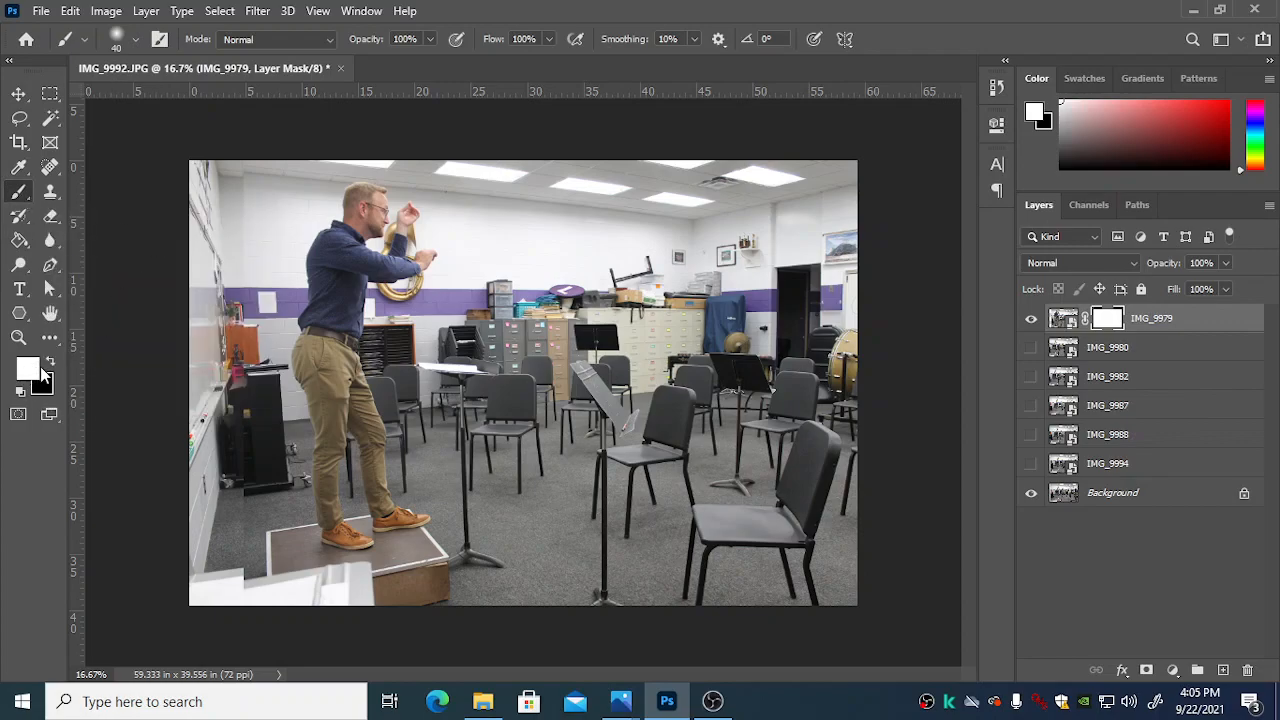
{"action": "key", "text": "x"}
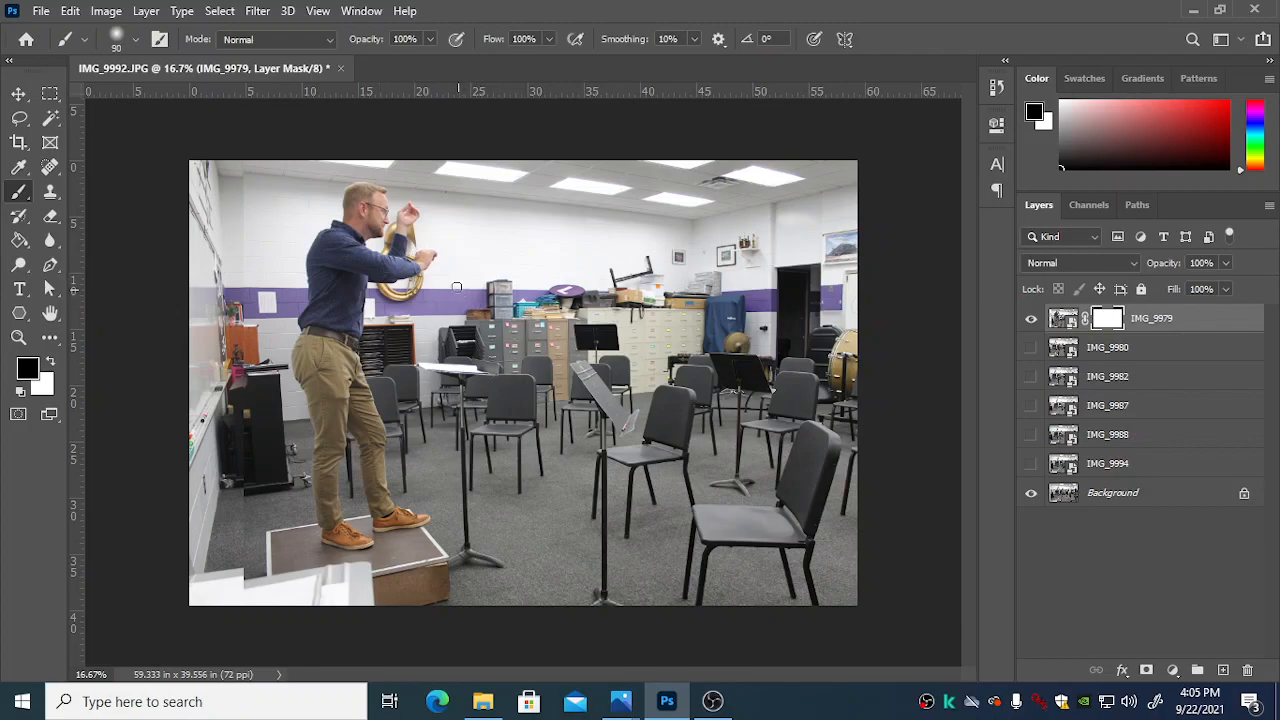
{"action": "key", "text": "bracketleft"}
{"action": "key", "text": "bracketright"}
{"action": "key", "text": "bracketright"}
{"action": "key", "text": "bracketright"}
{"action": "key", "text": "bracketright"}
{"action": "key", "text": "bracketright"}
{"action": "key", "text": "bracketright"}
{"action": "left_click", "coordinate": [138, 42]}
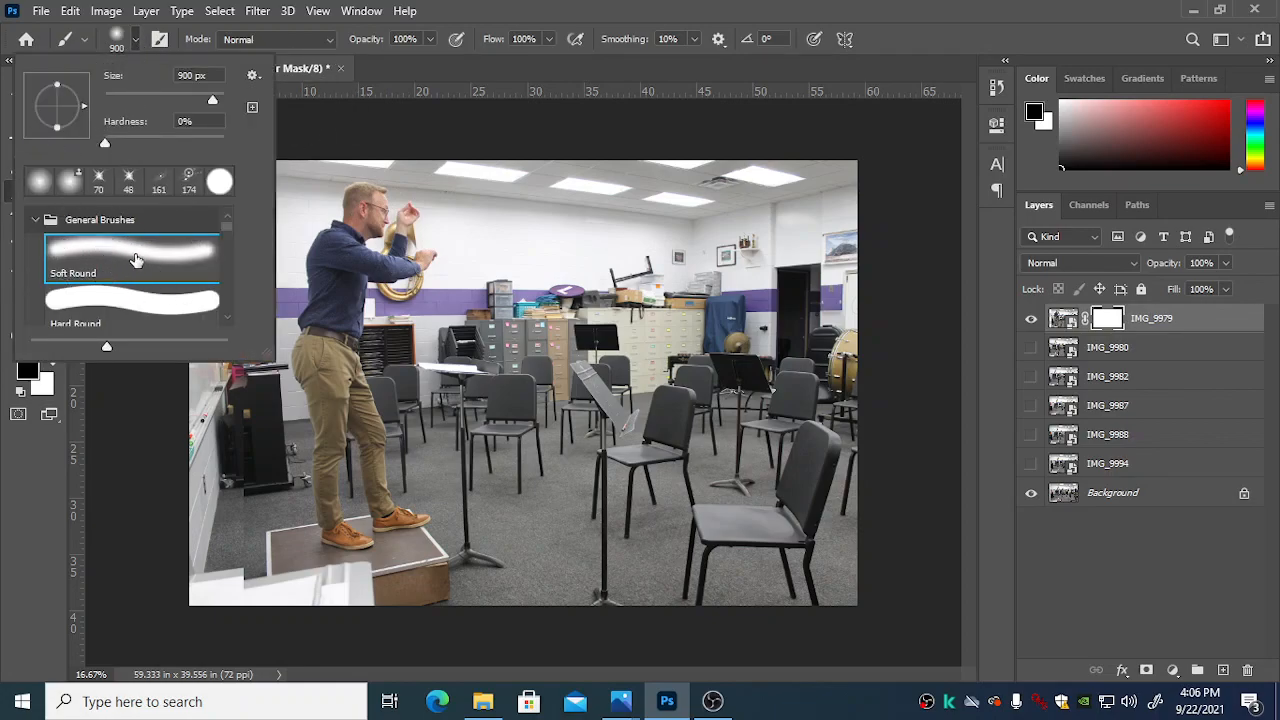
Step: Paint black over the conductor's side of the IMG_9979 mask, invert the mask to show only that side, and switch to white
{"action": "left_click", "coordinate": [375, 205]}
{"action": "mouse_move", "coordinate": [375, 205]}
{"action": "left_mouse_down"}
{"action": "mouse_move", "coordinate": [397, 299]}
{"action": "mouse_move", "coordinate": [358, 342]}
{"action": "mouse_move", "coordinate": [350, 392]}
{"action": "mouse_move", "coordinate": [385, 470]}
{"action": "mouse_move", "coordinate": [407, 597]}
{"action": "mouse_move", "coordinate": [204, 563]}
{"action": "mouse_move", "coordinate": [298, 527]}
{"action": "mouse_move", "coordinate": [279, 457]}
{"action": "mouse_move", "coordinate": [308, 388]}
{"action": "mouse_move", "coordinate": [300, 242]}
{"action": "mouse_move", "coordinate": [329, 230]}
{"action": "mouse_move", "coordinate": [242, 228]}
{"action": "mouse_move", "coordinate": [258, 180]}
{"action": "mouse_move", "coordinate": [296, 204]}
{"action": "mouse_move", "coordinate": [309, 196]}
{"action": "mouse_move", "coordinate": [296, 538]}
{"action": "mouse_move", "coordinate": [315, 350]}
{"action": "mouse_move", "coordinate": [343, 297]}
{"action": "mouse_move", "coordinate": [331, 540]}
{"action": "left_mouse_up"}
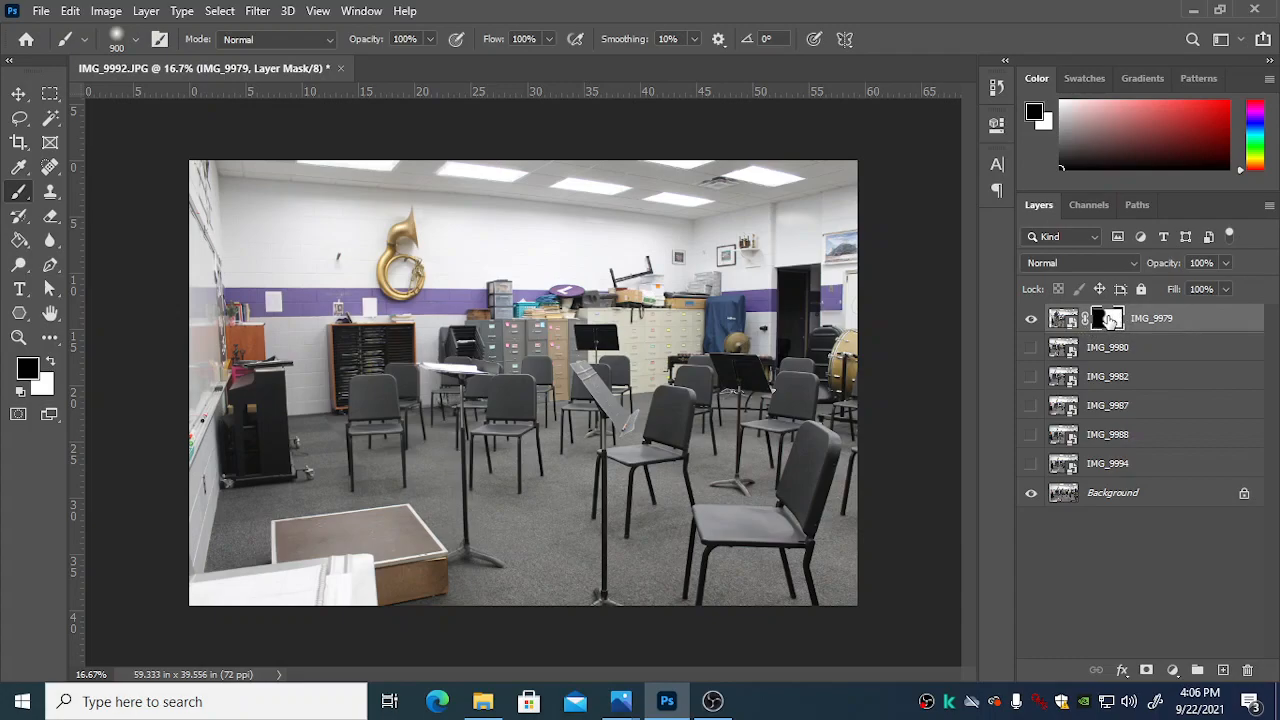
{"action": "left_click", "coordinate": [1108, 318], "text": "shift"}
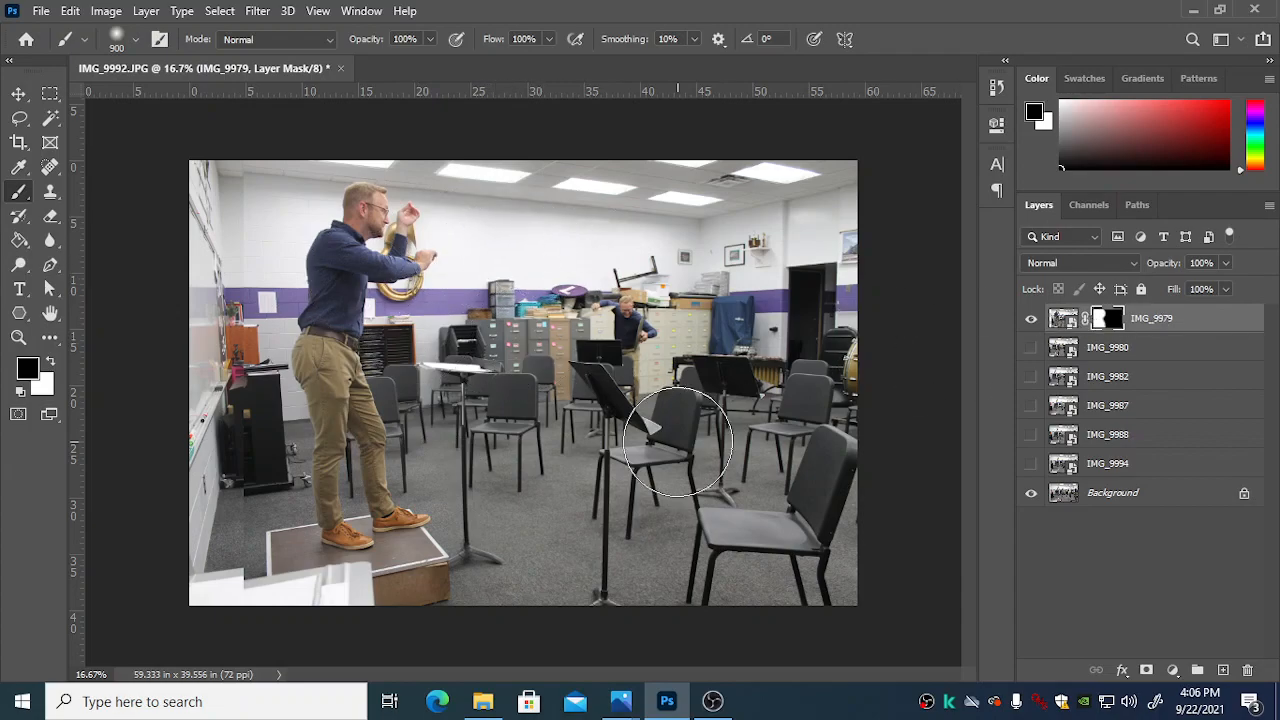
{"action": "key", "text": "x"}
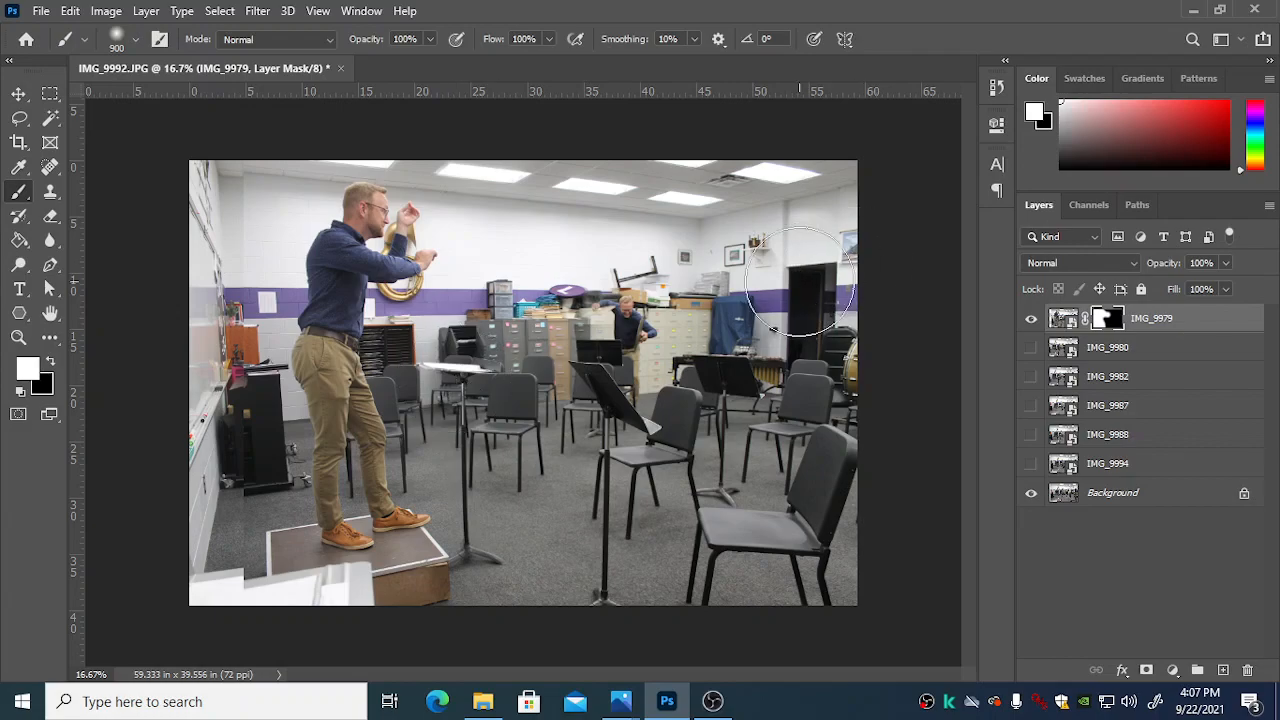
Step: Show the IMG_9980 layer in place of IMG_9979 and lower its opacity to 38%
{"action": "left_click", "coordinate": [1031, 318]}
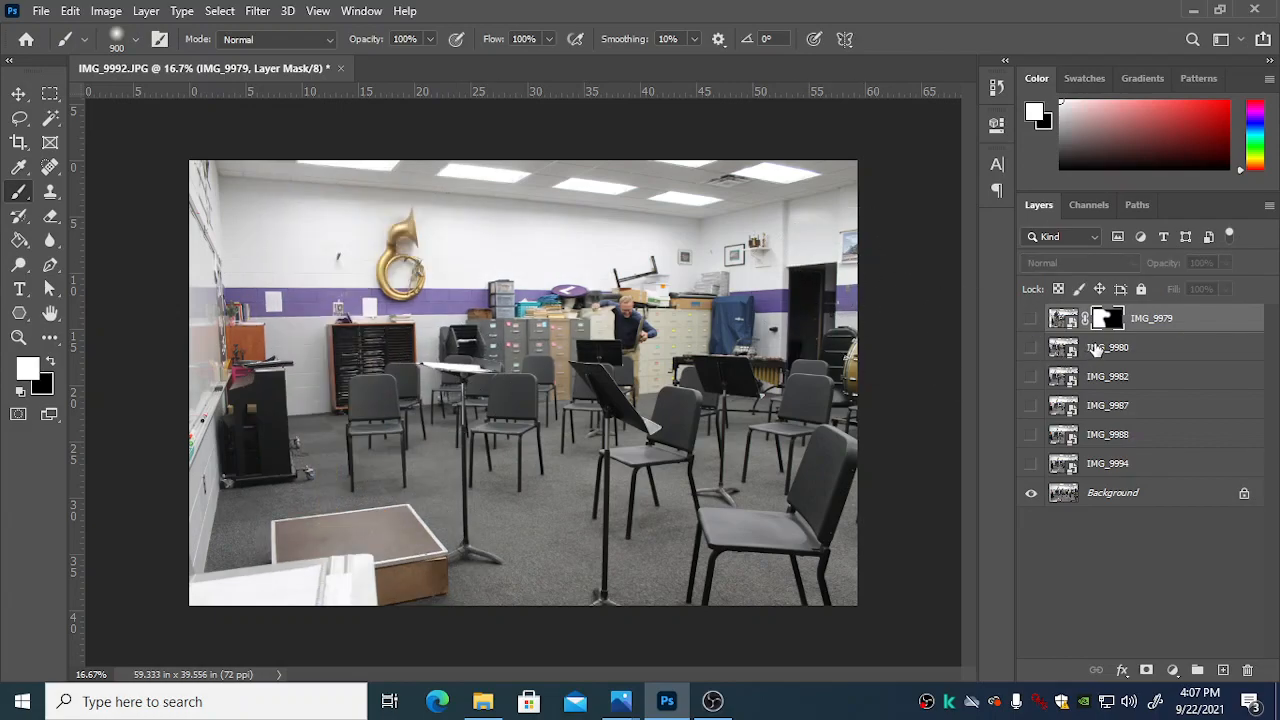
{"action": "left_click", "coordinate": [1096, 347]}
{"action": "left_click", "coordinate": [1031, 347]}
{"action": "left_click", "coordinate": [1031, 348]}
{"action": "left_click", "coordinate": [1031, 348]}
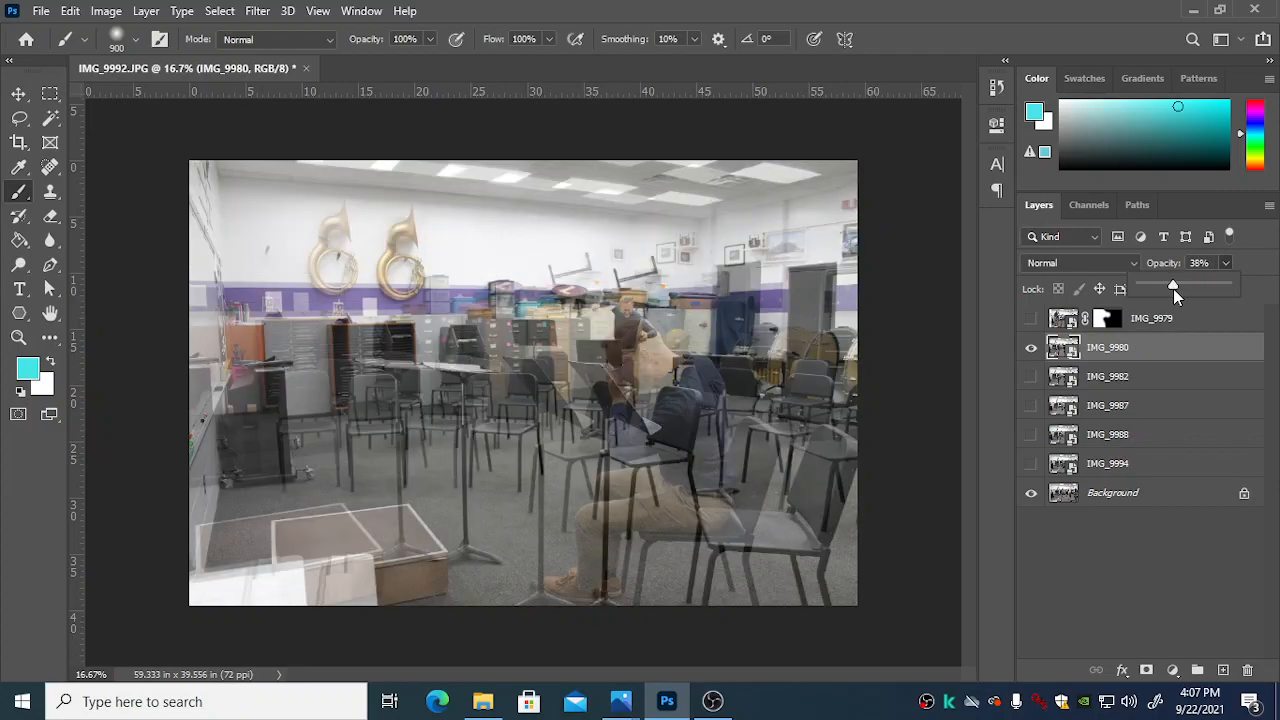
Step: Nudge IMG_9980 rightward with the Move tool until its sousaphone and music stands overlap those in the Background
{"action": "left_click", "coordinate": [18, 93]}
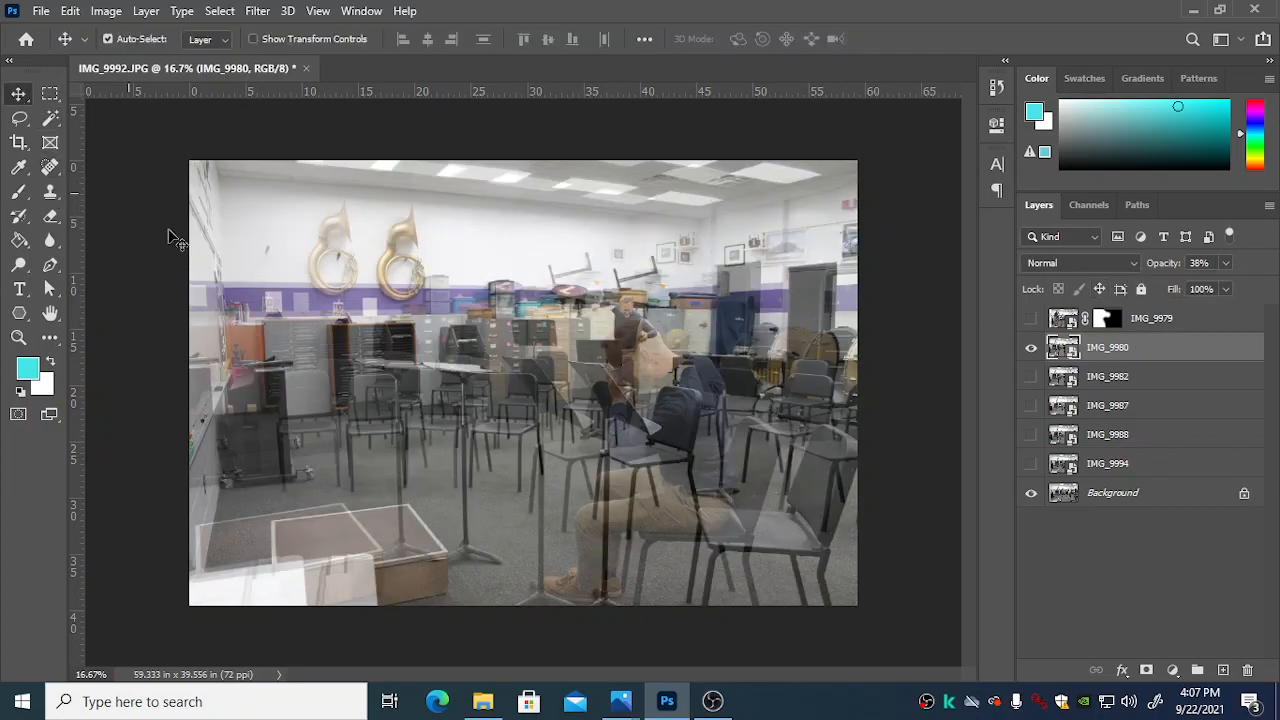
{"action": "key", "text": "Right"}
{"action": "key", "text": "Right"}
{"action": "key", "text": "Right"}
{"action": "key", "text": "Right"}
{"action": "key", "text": "Right"}
{"action": "key", "text": "Right"}
{"action": "key", "text": "Right"}
{"action": "key", "text": "Right"}
{"action": "key", "text": "Right"}
{"action": "key", "text": "Right"}
{"action": "key", "text": "Right"}
{"action": "key", "text": "Right"}
{"action": "key", "text": "Right"}
{"action": "key", "text": "Right"}
{"action": "key", "text": "Right"}
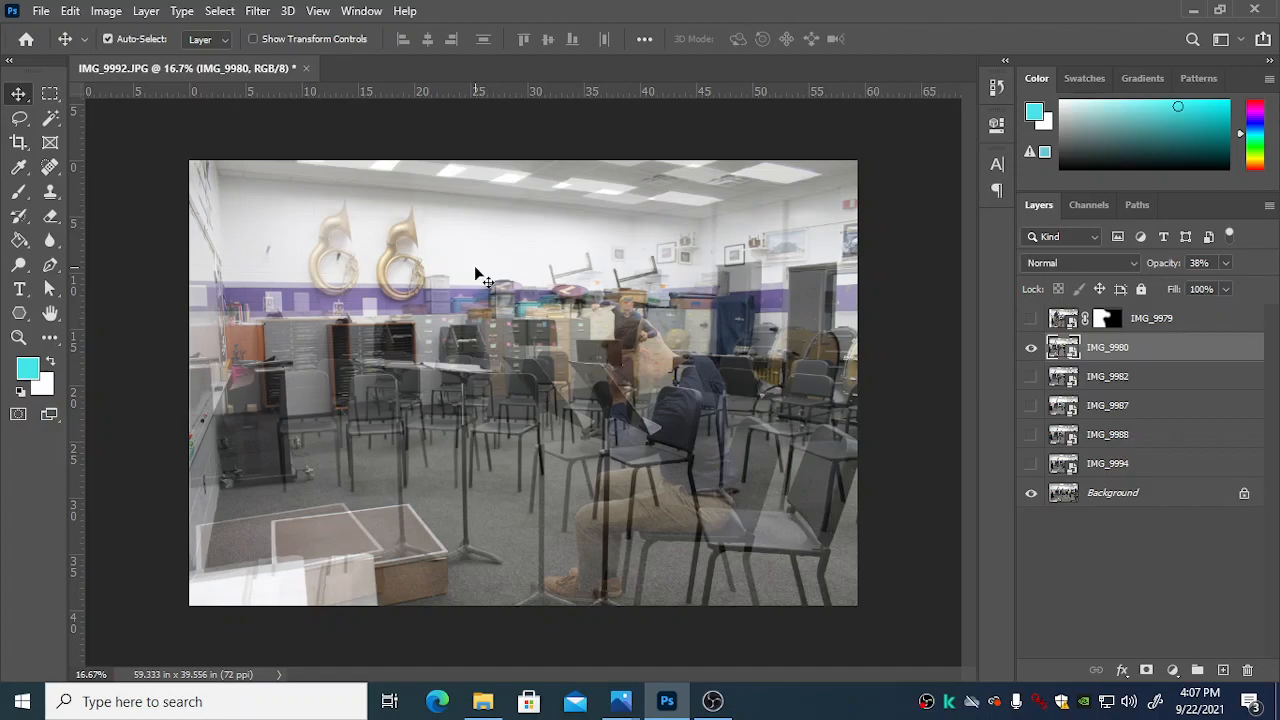
{"action": "key", "text": "Right"}
{"action": "key", "text": "Right"}
{"action": "key", "text": "Right"}
{"action": "key", "text": "Right"}
{"action": "key", "text": "Right"}
{"action": "key", "text": "Right"}
{"action": "key", "text": "Right"}
{"action": "key", "text": "Right"}
{"action": "key", "text": "Right"}
{"action": "key", "text": "Right"}
{"action": "key", "text": "Right"}
{"action": "key", "text": "Right"}
{"action": "key", "text": "Right"}
{"action": "key", "text": "Right"}
{"action": "key", "text": "Right"}
{"action": "key", "text": "Right"}
{"action": "key", "text": "Right"}
{"action": "key", "text": "Right"}
{"action": "key", "text": "Right"}
{"action": "key", "text": "Right"}
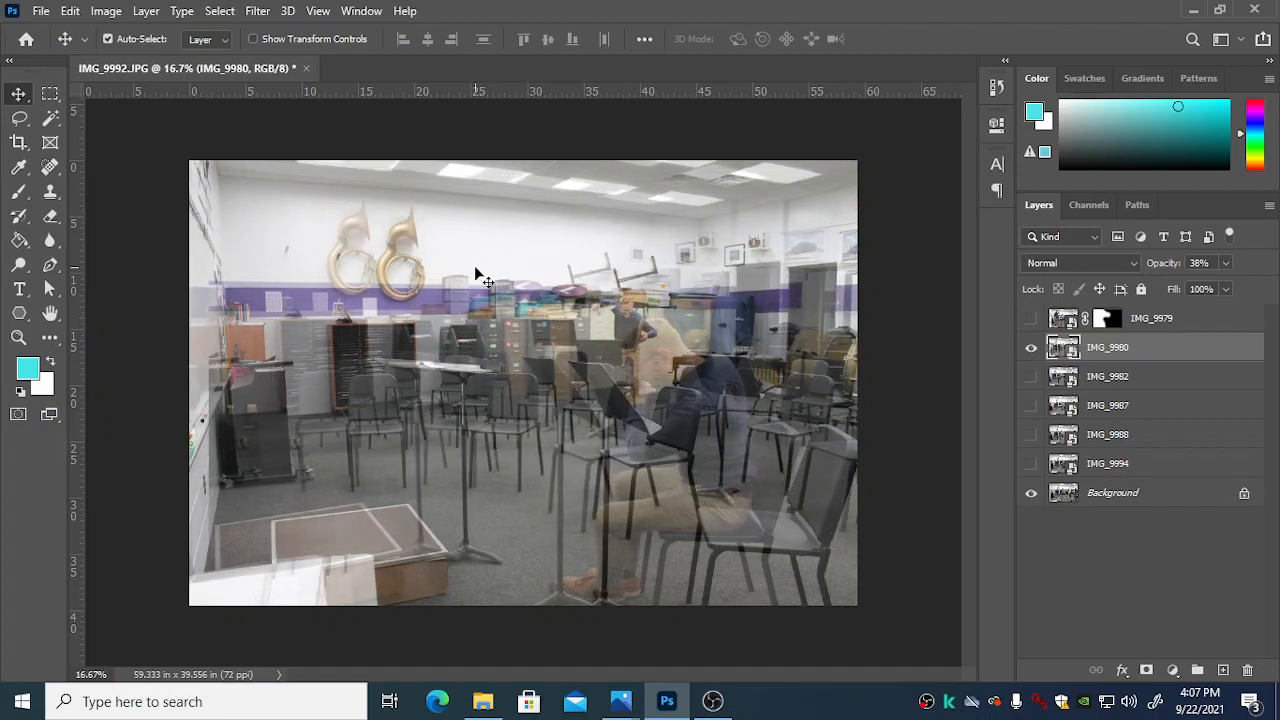
{"action": "key", "text": "Right"}
{"action": "key", "text": "Right"}
{"action": "key", "text": "Right"}
{"action": "key", "text": "Right"}
{"action": "key", "text": "Right"}
{"action": "key", "text": "Right"}
{"action": "key", "text": "Right"}
{"action": "key", "text": "Right"}
{"action": "key", "text": "Right"}
{"action": "key", "text": "Right"}
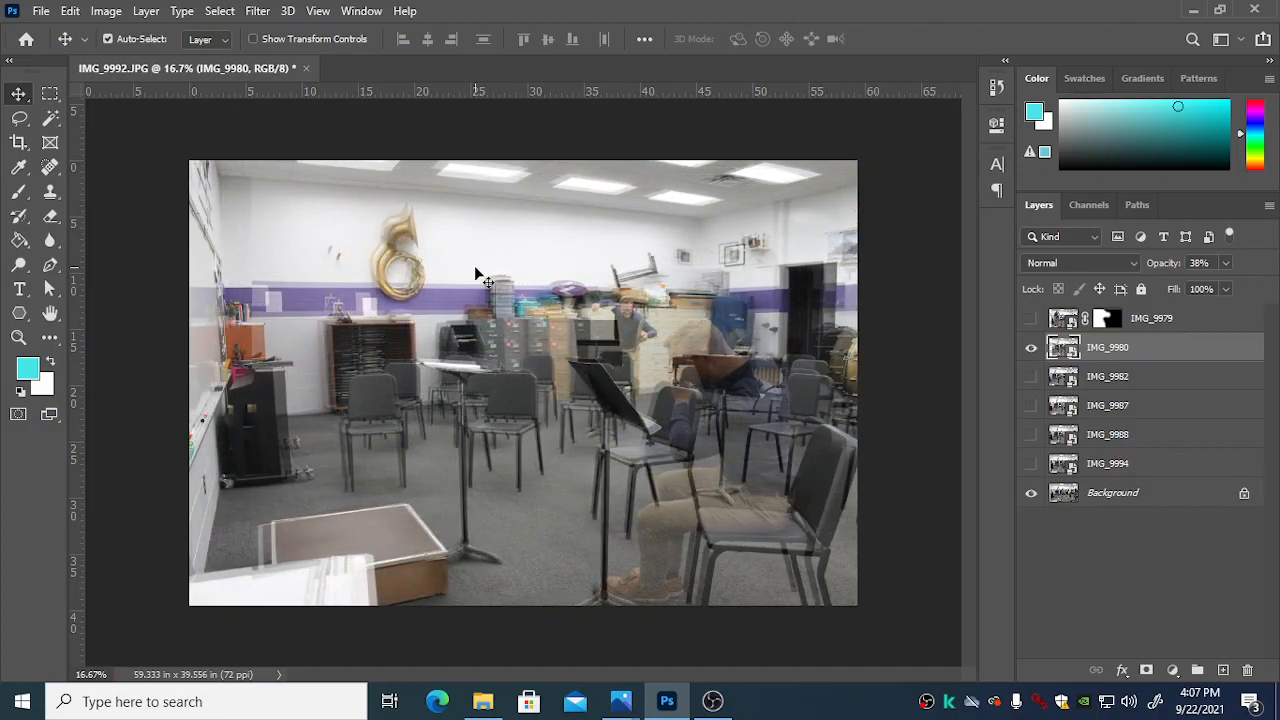
{"action": "key", "text": "Right"}
{"action": "key", "text": "Right"}
{"action": "key", "text": "Right"}
{"action": "key", "text": "Right"}
{"action": "key", "text": "Right"}
{"action": "key", "text": "Right"}
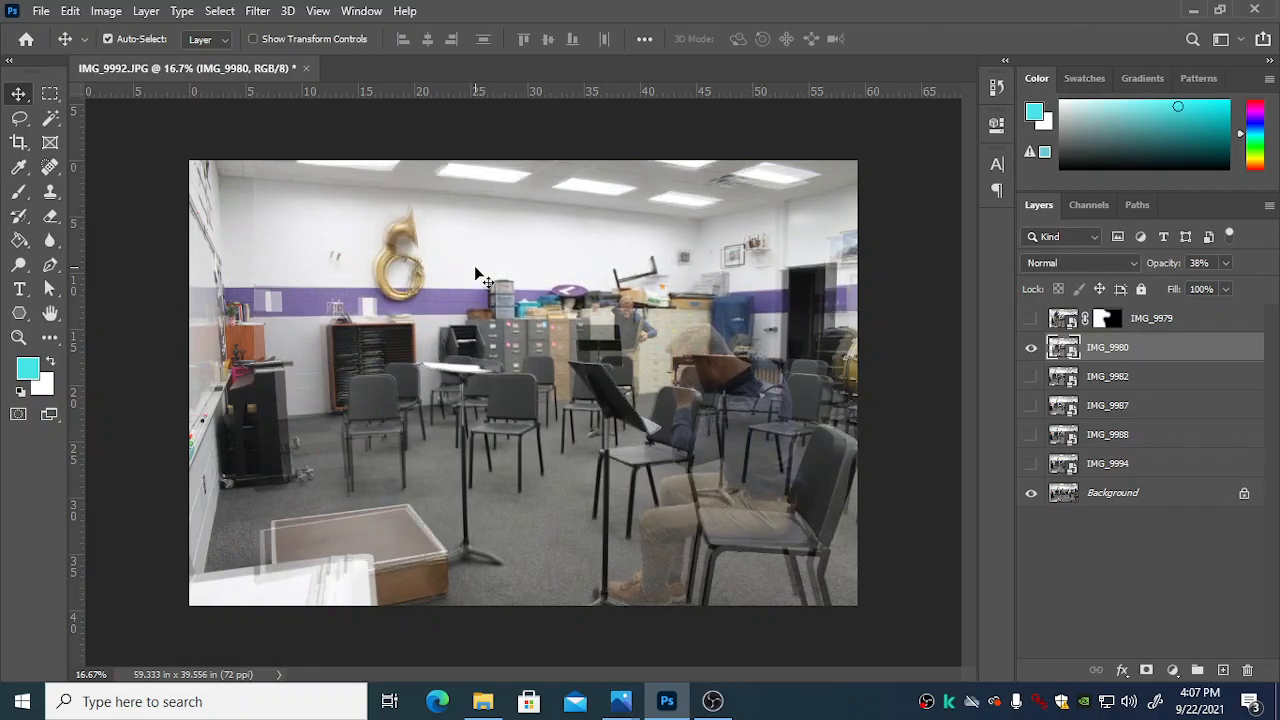
{"action": "key", "text": "Right"}
{"action": "key", "text": "Right"}
{"action": "key", "text": "Right"}
{"action": "key", "text": "Right"}
{"action": "key", "text": "Right"}
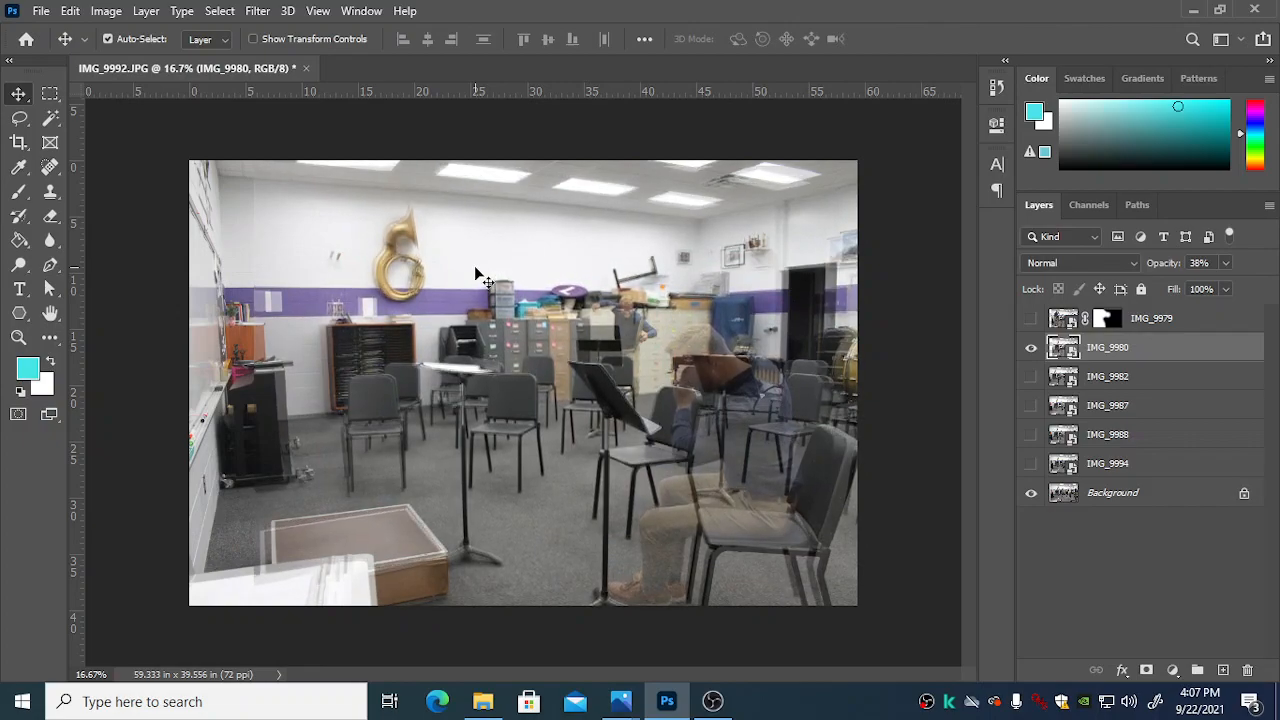
{"action": "key", "text": "Right"}
{"action": "key", "text": "Right"}
{"action": "key", "text": "Right"}
{"action": "key", "text": "Right"}
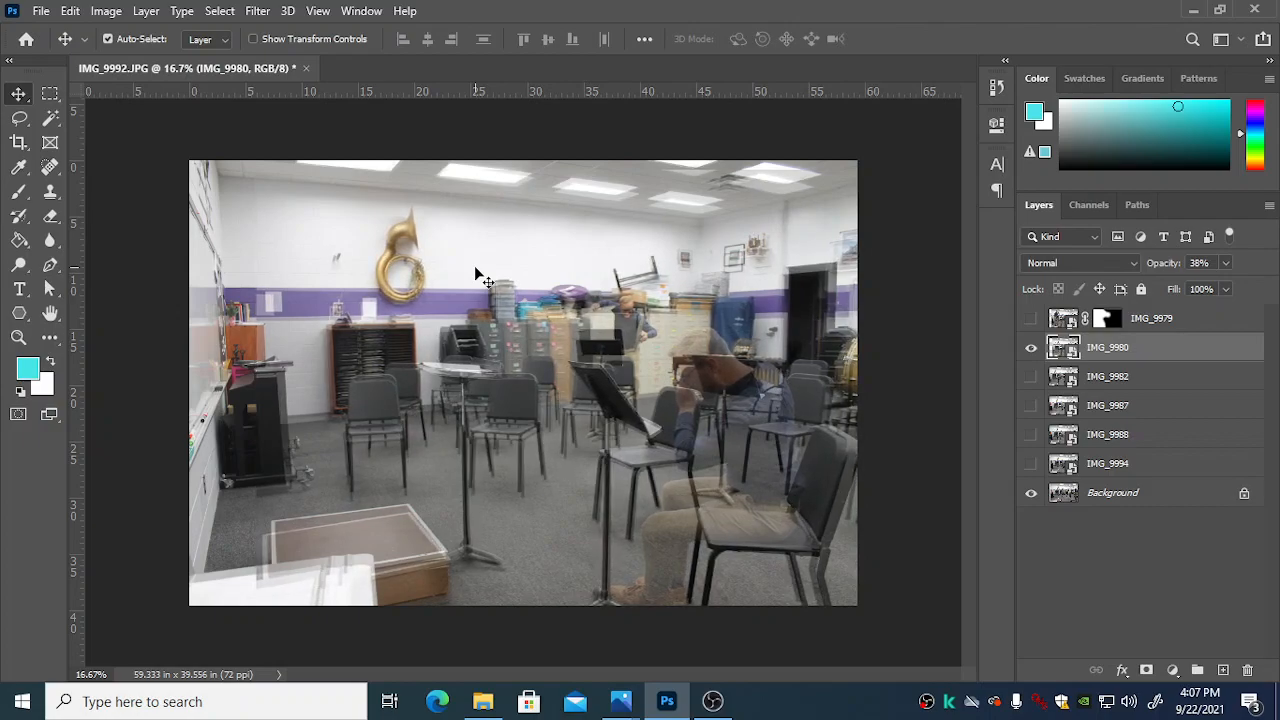
Step: Inspect how IMG_9980 lines up with the Background around the seated man, chairs and music stands
{"action": "key", "text": "ctrl+plus"}
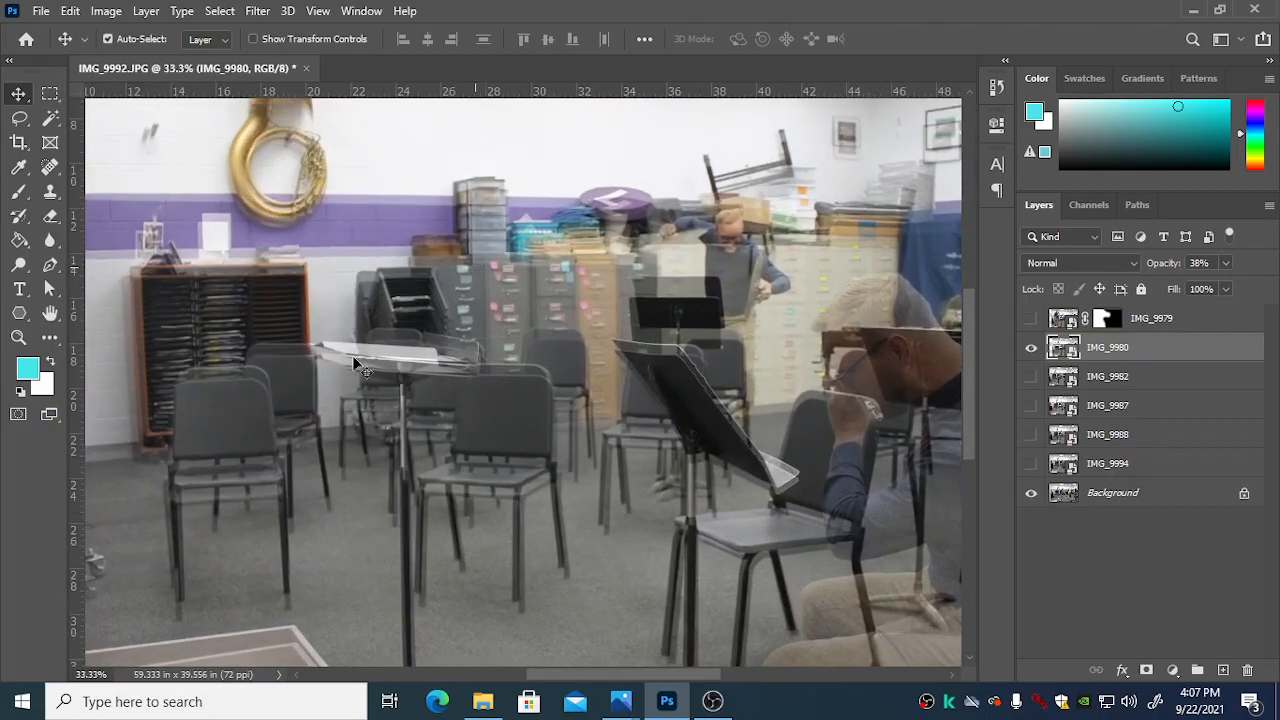
{"action": "scroll", "coordinate": [555, 575], "scroll_direction": "down", "scroll_amount": 3}
{"action": "scroll", "coordinate": [640, 650], "scroll_direction": "right", "scroll_amount": 5}
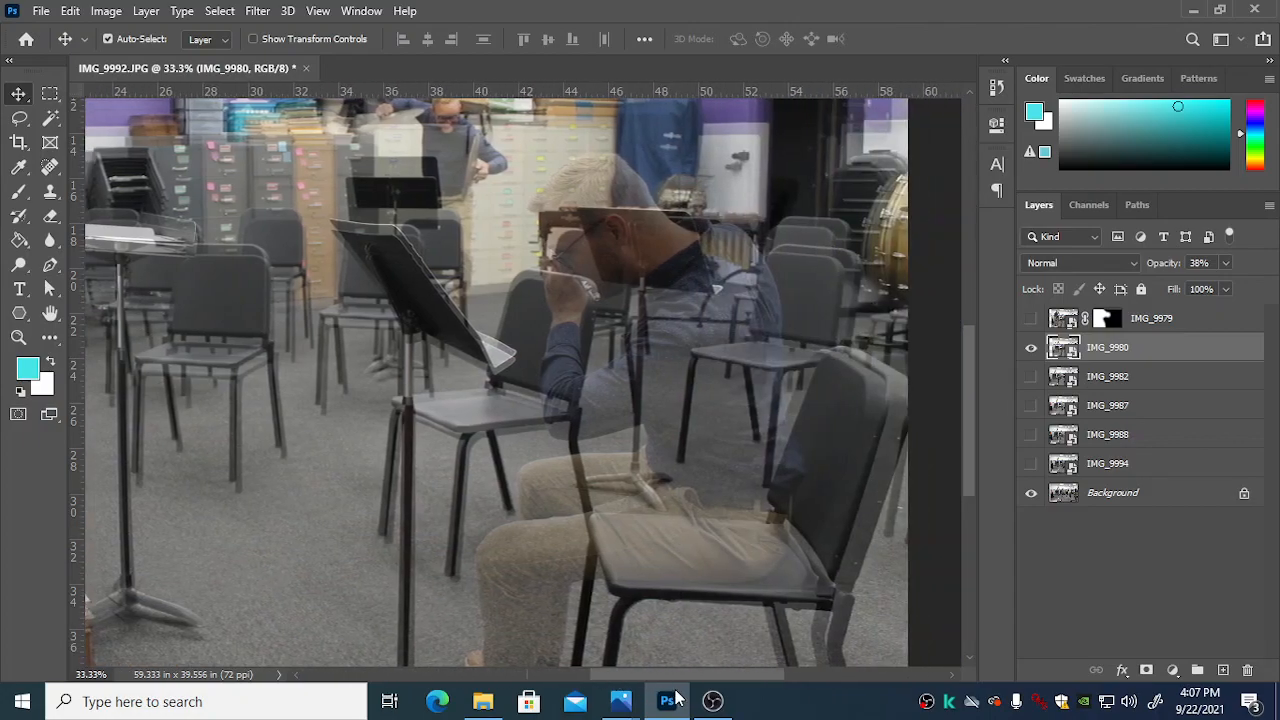
{"action": "scroll", "coordinate": [715, 625], "scroll_direction": "down", "scroll_amount": 3}
{"action": "scroll", "coordinate": [735, 607], "scroll_direction": "up", "scroll_amount": 1}
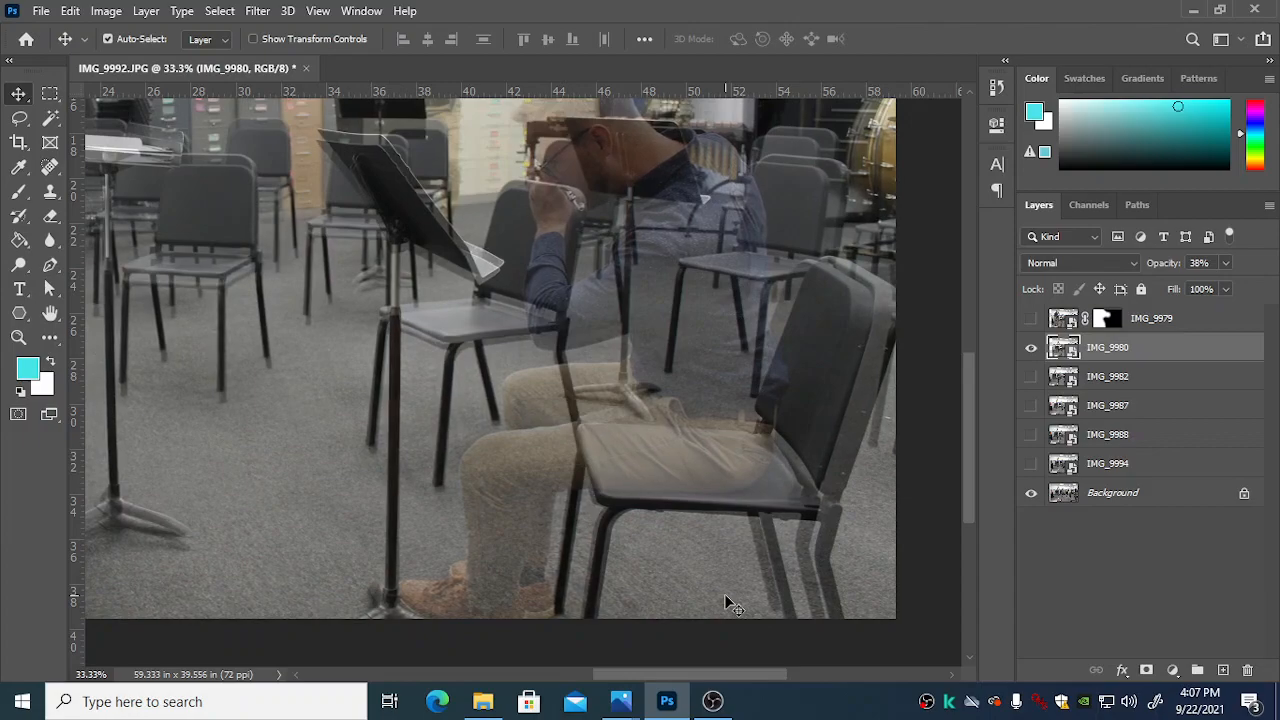
{"action": "key", "text": "ctrl+minus"}
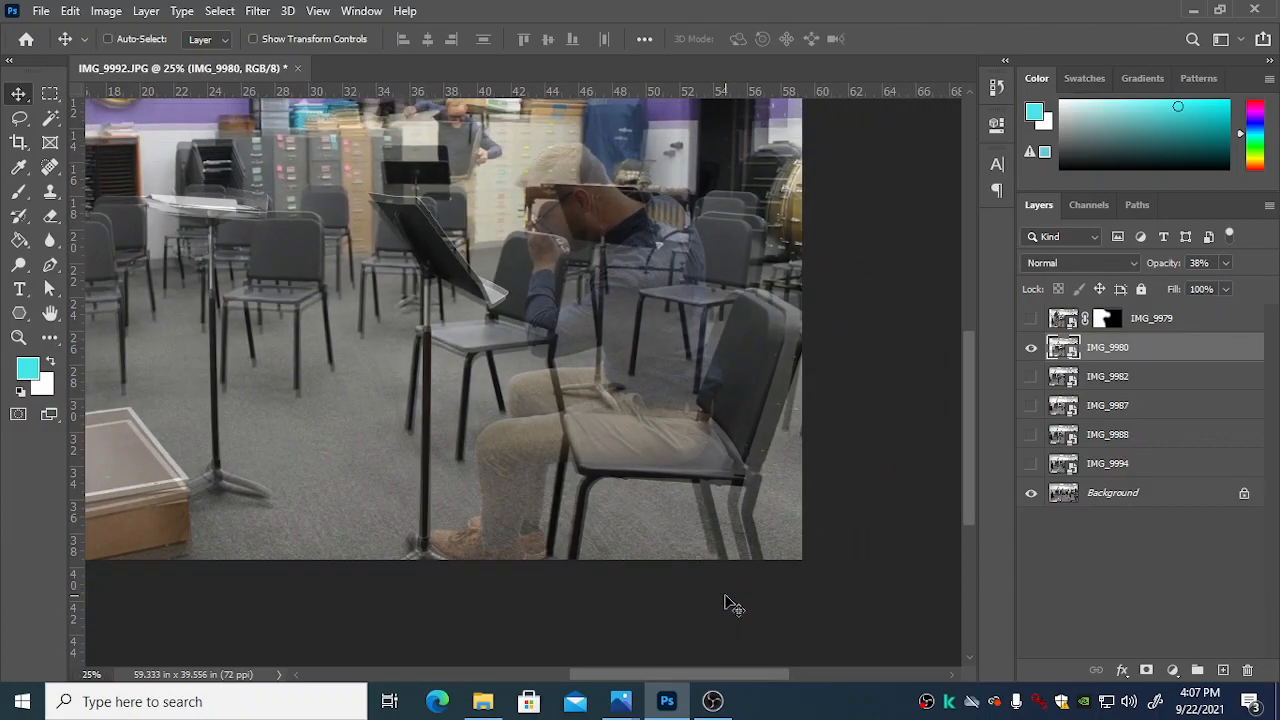
Step: Restore the IMG_9980 layer to 100% opacity and add a layer mask to it
{"action": "key", "text": "ctrl+minus"}
{"action": "key", "text": "ctrl+plus"}
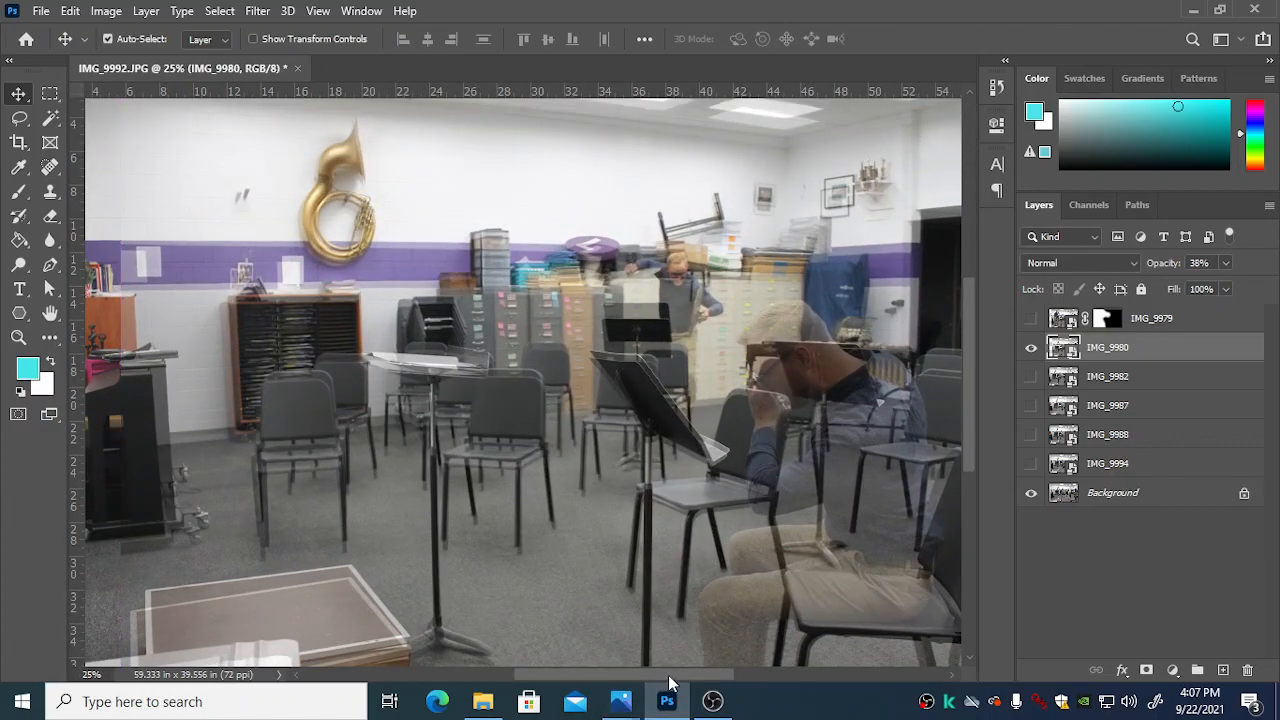
{"action": "left_click_drag", "start_coordinate": [664, 676], "coordinate": [717, 674]}
{"action": "scroll", "coordinate": [694, 464], "scroll_direction": "down", "scroll_amount": 2}
{"action": "scroll", "coordinate": [703, 472], "scroll_direction": "down", "scroll_amount": 1}
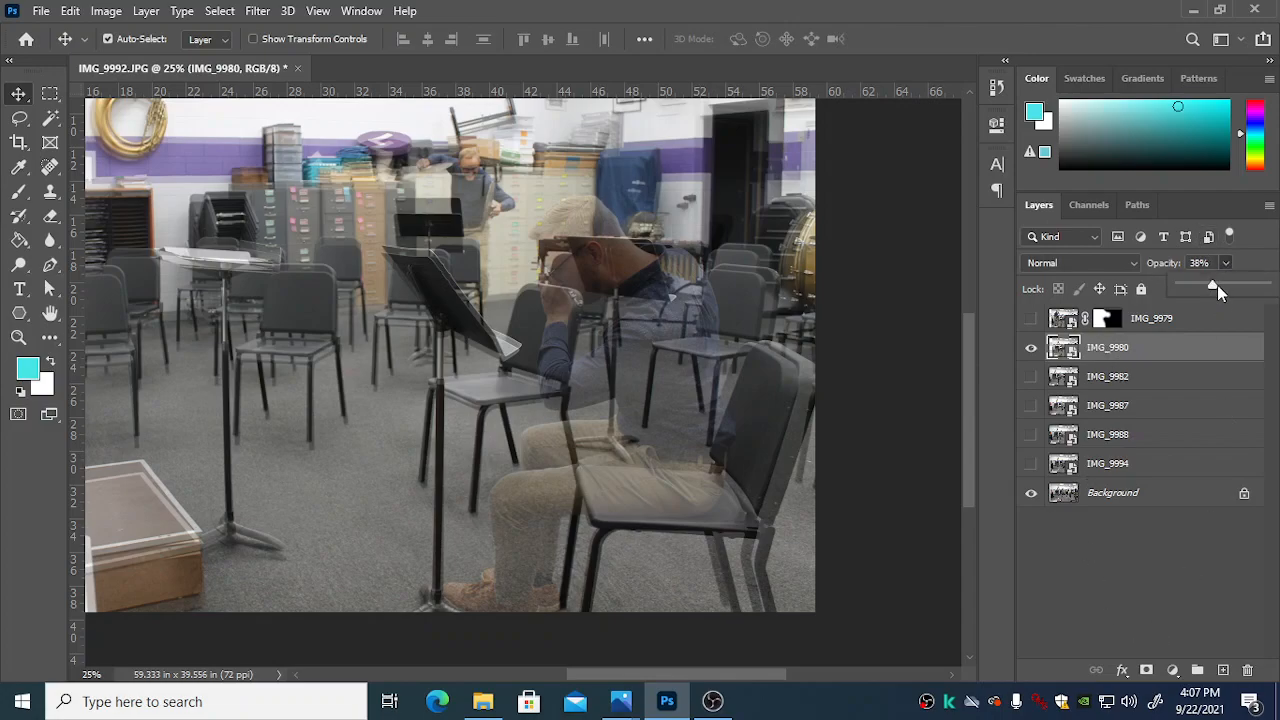
{"action": "left_click", "coordinate": [1142, 670]}
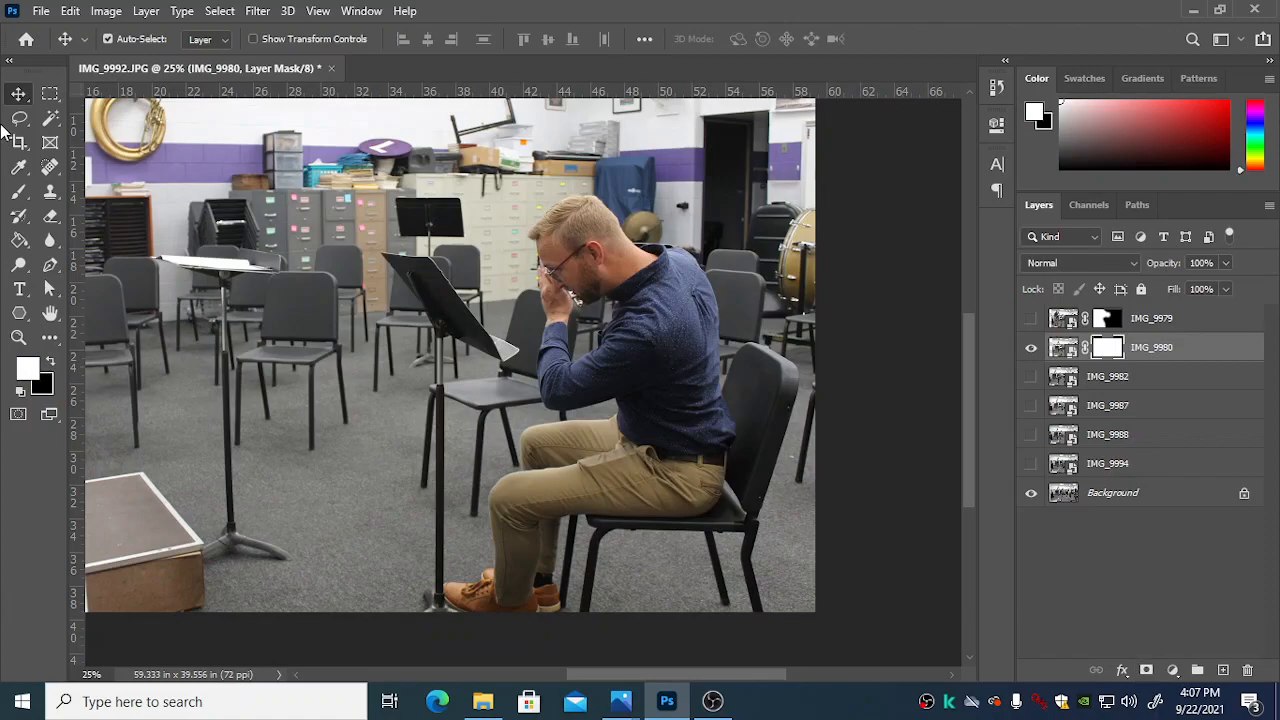
Step: Paint black over the seated man on the IMG_9980 mask with the Brush, and invert the mask to show only him
{"action": "left_click", "coordinate": [19, 190]}
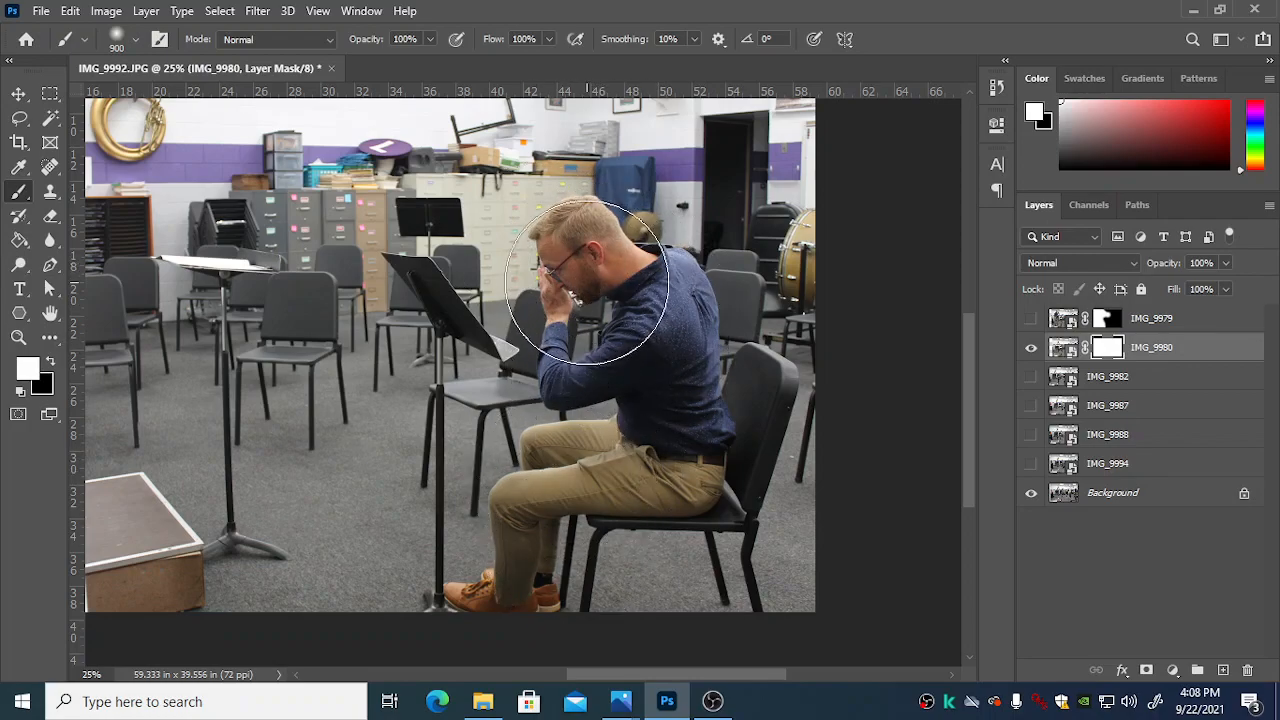
{"action": "key", "text": "x"}
{"action": "mouse_move", "coordinate": [614, 357]}
{"action": "left_mouse_down"}
{"action": "mouse_move", "coordinate": [614, 380]}
{"action": "mouse_move", "coordinate": [571, 318]}
{"action": "mouse_move", "coordinate": [622, 296]}
{"action": "mouse_move", "coordinate": [614, 257]}
{"action": "mouse_move", "coordinate": [651, 342]}
{"action": "mouse_move", "coordinate": [646, 394]}
{"action": "left_mouse_up"}
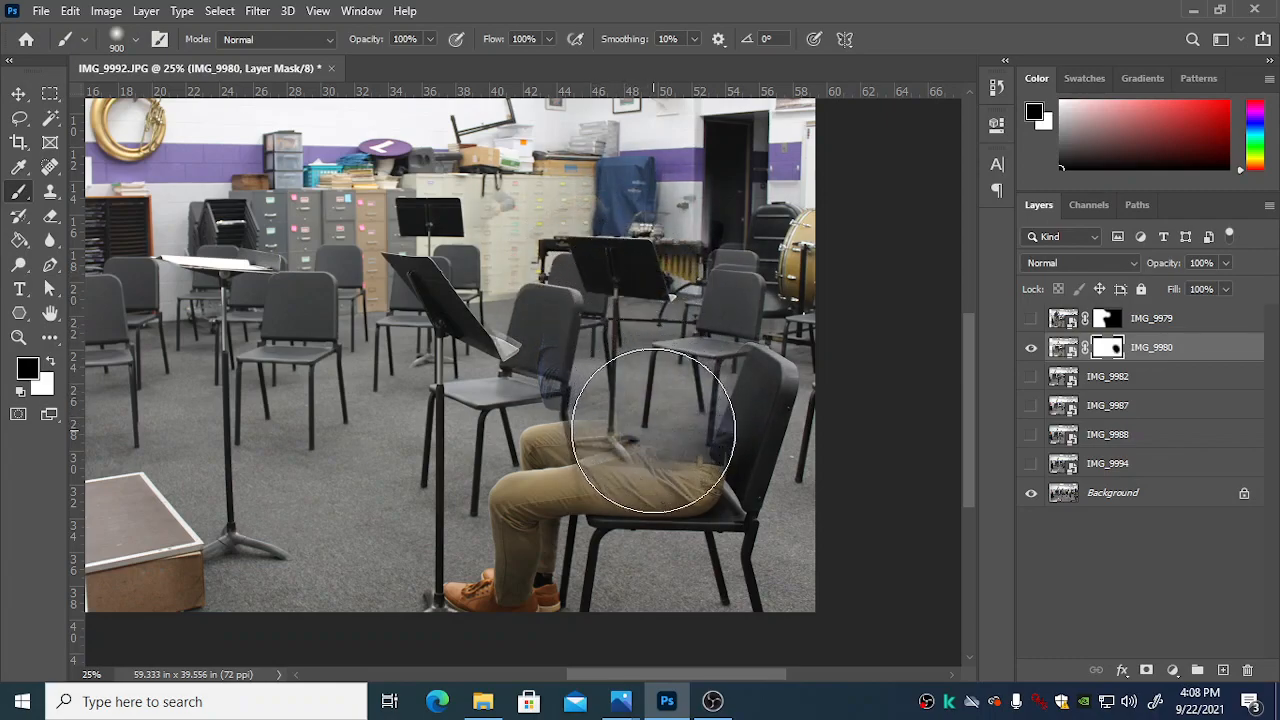
{"action": "mouse_move", "coordinate": [660, 452]}
{"action": "left_mouse_down"}
{"action": "mouse_move", "coordinate": [646, 471]}
{"action": "mouse_move", "coordinate": [530, 510]}
{"action": "mouse_move", "coordinate": [571, 500]}
{"action": "mouse_move", "coordinate": [557, 557]}
{"action": "mouse_move", "coordinate": [531, 579]}
{"action": "left_mouse_up"}
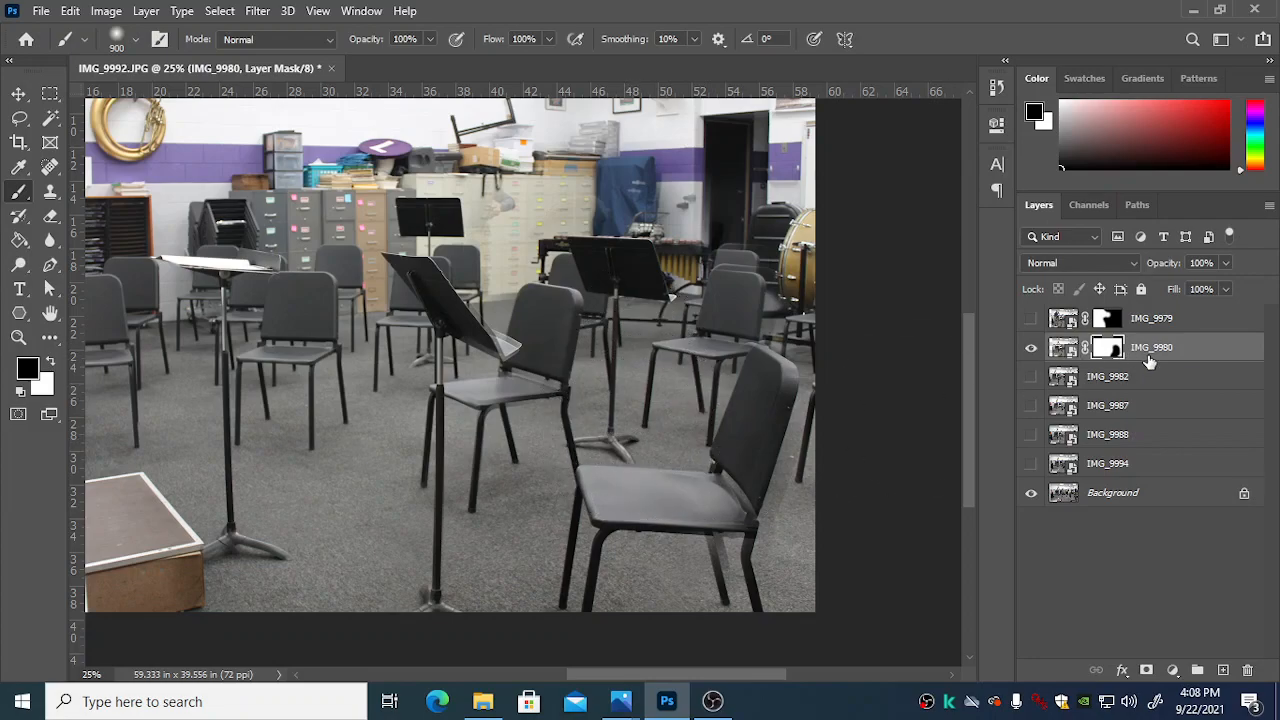
{"action": "key", "text": "ctrl+i"}
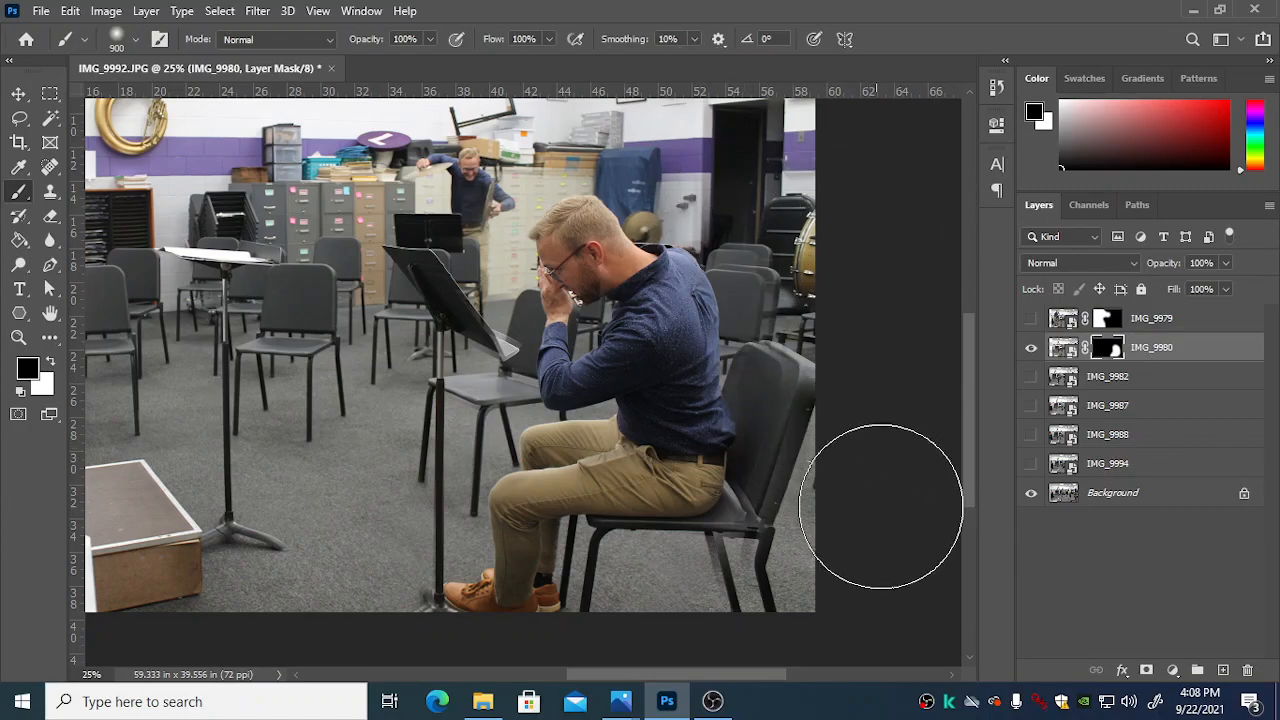
Step: Try to remove the doubled chair back behind the seated man by painting black on the IMG_9980 mask
{"action": "key", "text": "ctrl+plus"}
{"action": "key", "text": "ctrl+plus"}
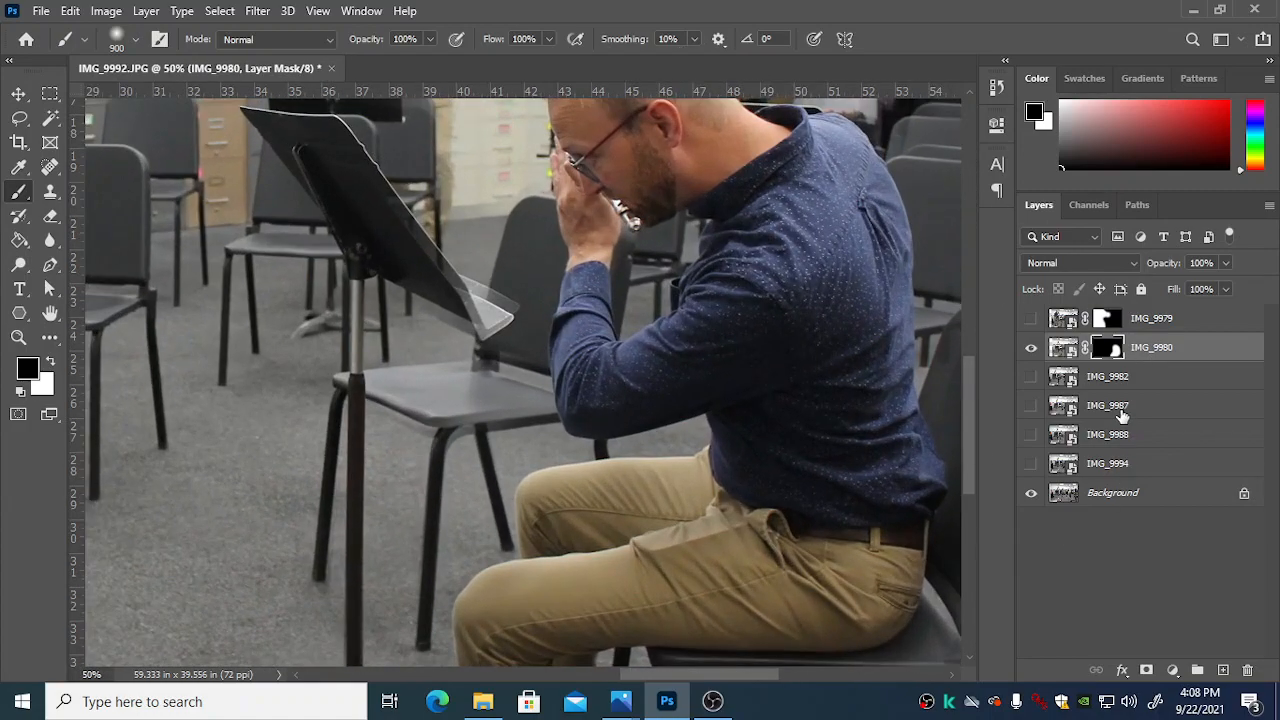
{"action": "scroll", "coordinate": [657, 557], "scroll_direction": "down", "scroll_amount": 3}
{"action": "scroll", "coordinate": [743, 545], "scroll_direction": "right", "scroll_amount": 5}
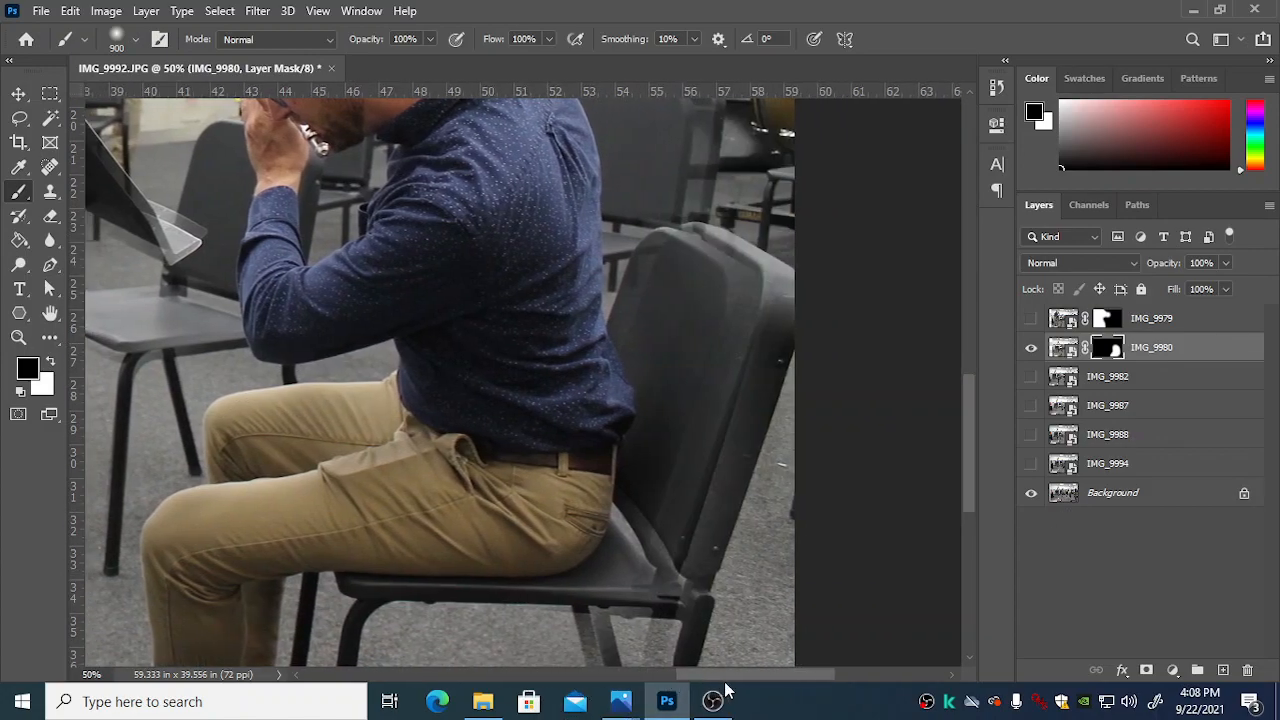
{"action": "scroll", "coordinate": [743, 545], "scroll_direction": "up", "scroll_amount": 3}
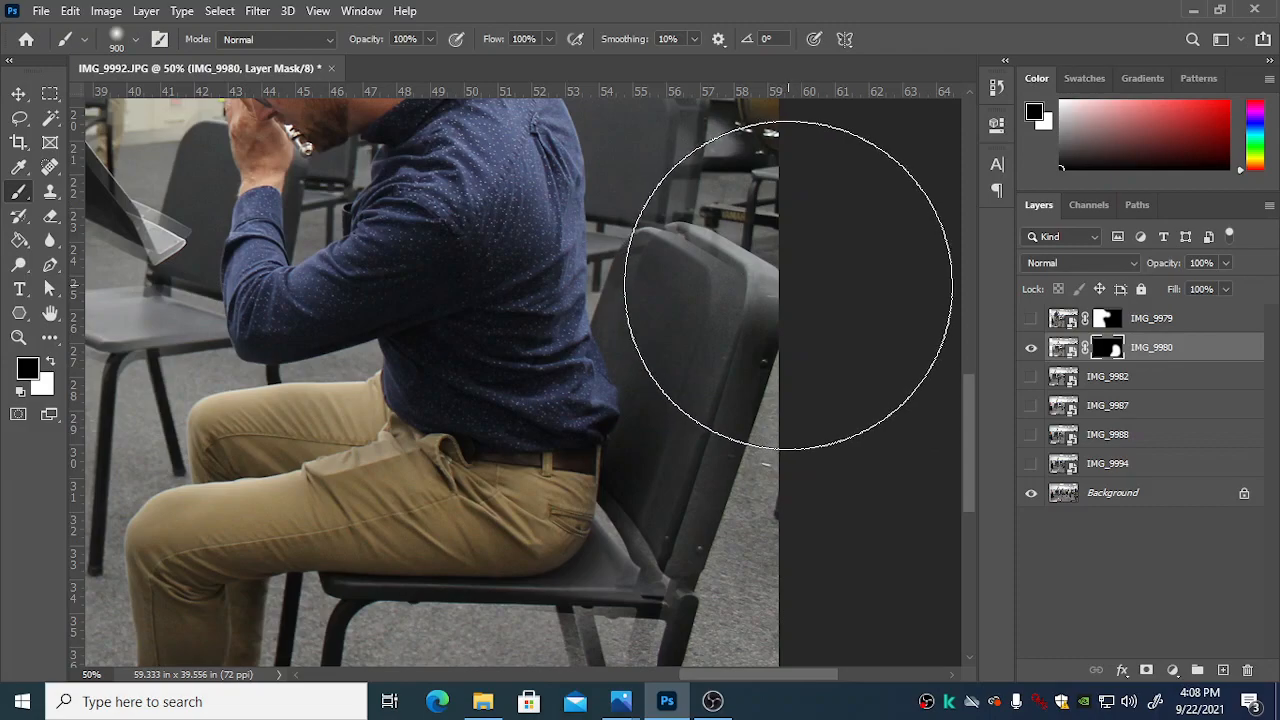
{"action": "left_click", "coordinate": [790, 279]}
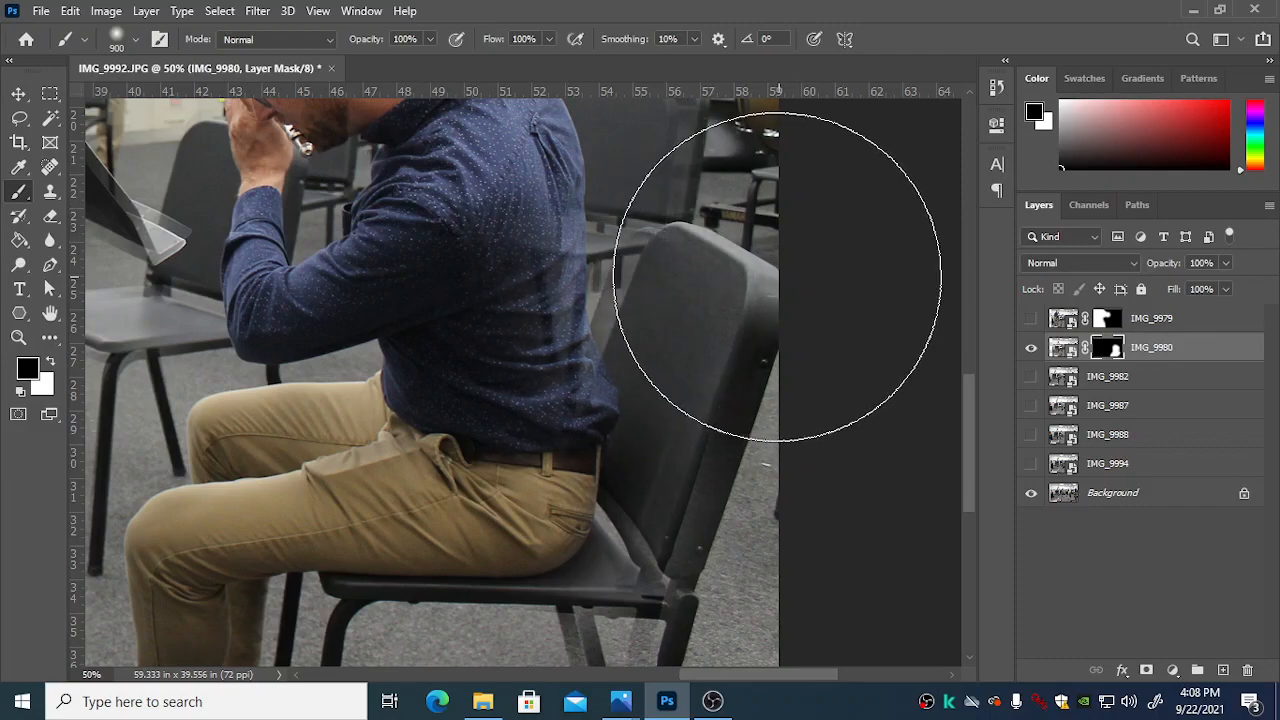
{"action": "left_click", "coordinate": [660, 290]}
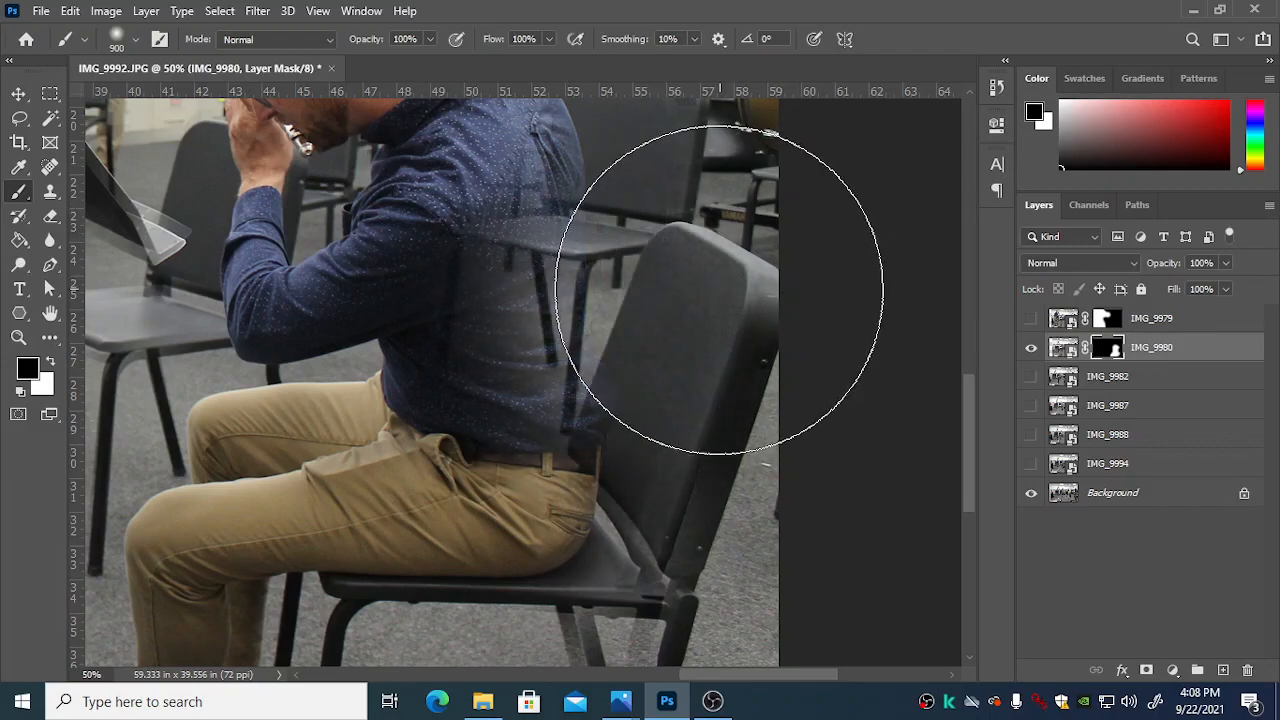
Step: Paint white on the IMG_9980 mask to bring back the man's back, his chair back, the seat and the rear chair legs
{"action": "key", "text": "x"}
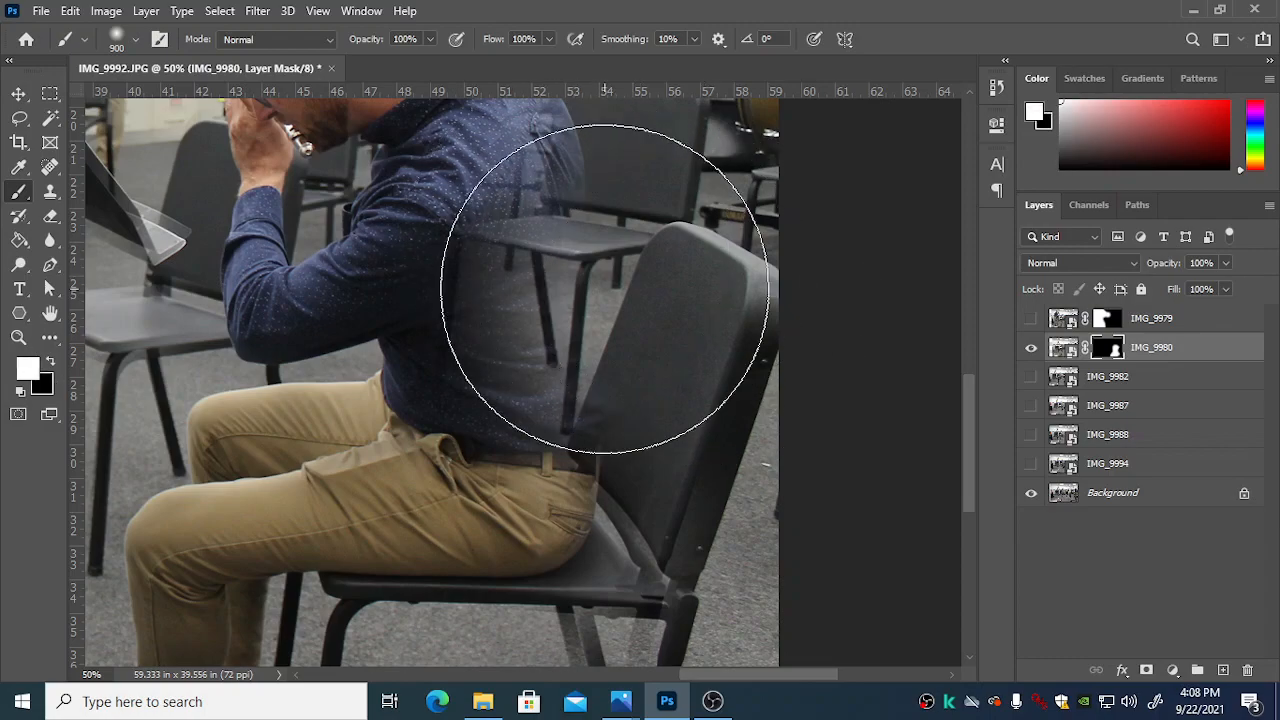
{"action": "left_click", "coordinate": [629, 367]}
{"action": "left_click", "coordinate": [621, 367]}
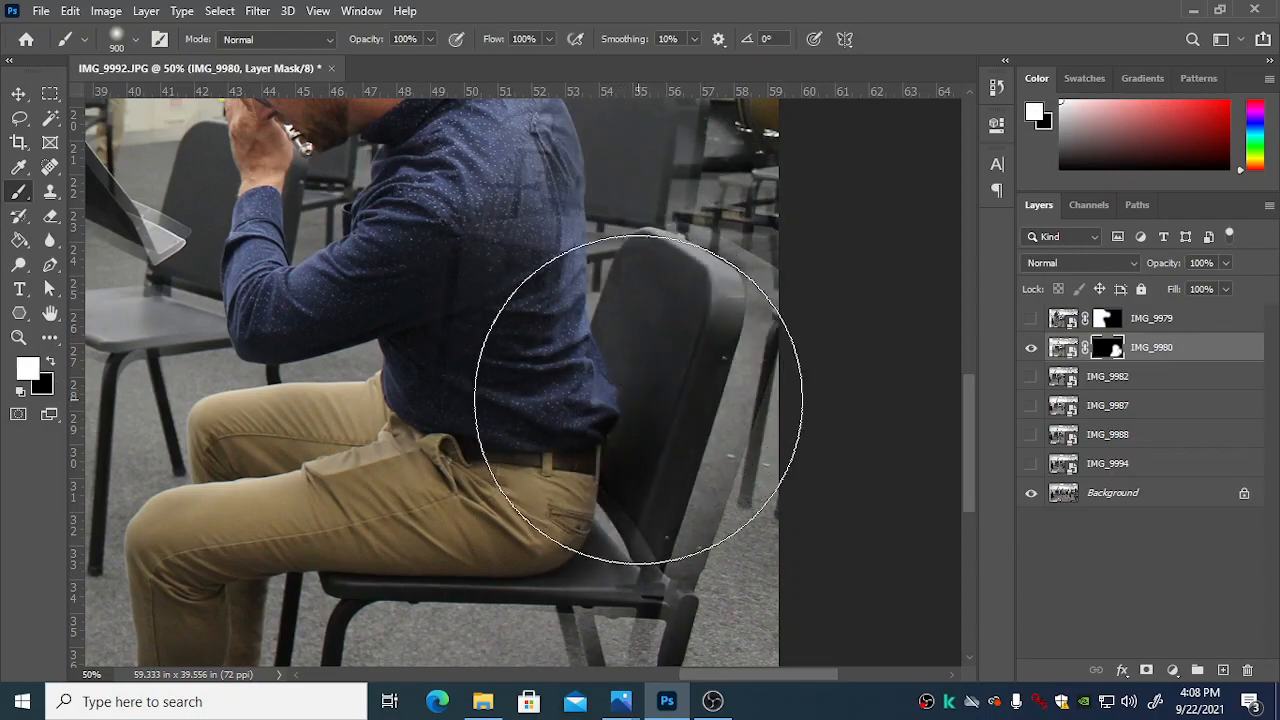
{"action": "mouse_move", "coordinate": [592, 422]}
{"action": "left_mouse_down"}
{"action": "mouse_move", "coordinate": [588, 588]}
{"action": "mouse_move", "coordinate": [587, 537]}
{"action": "left_mouse_up"}
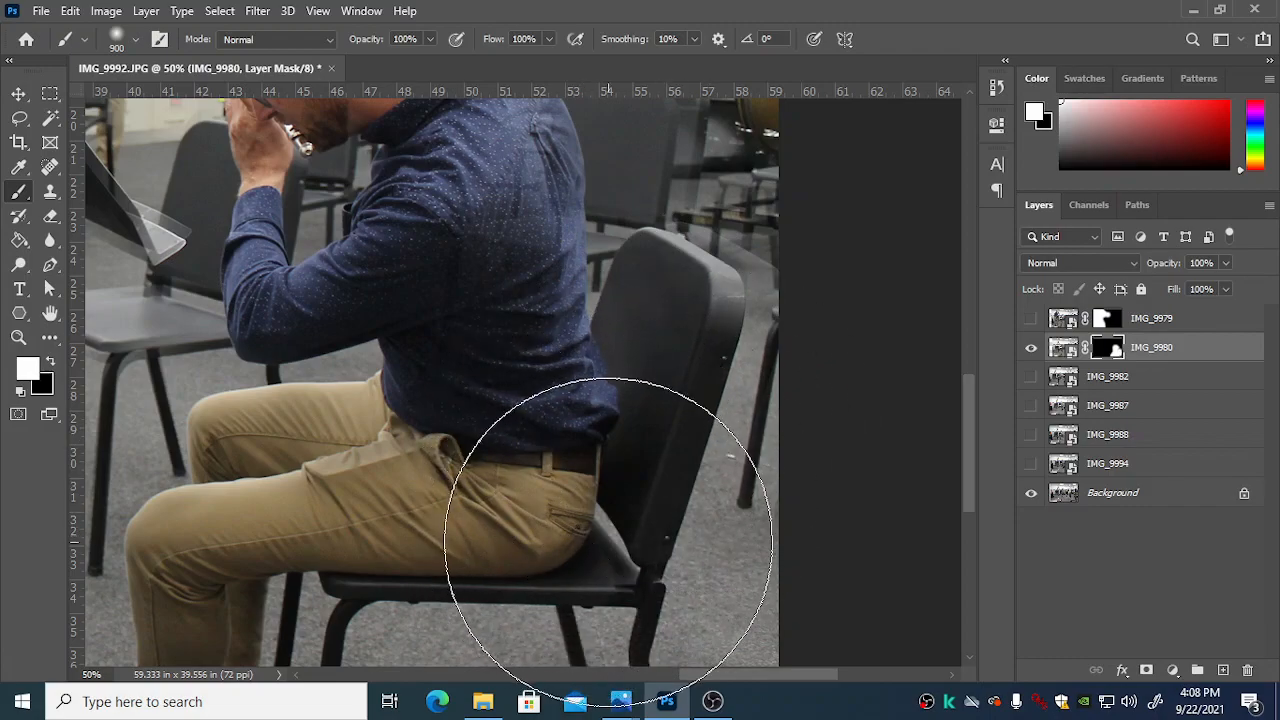
{"action": "scroll", "coordinate": [595, 535], "scroll_direction": "down", "scroll_amount": 5}
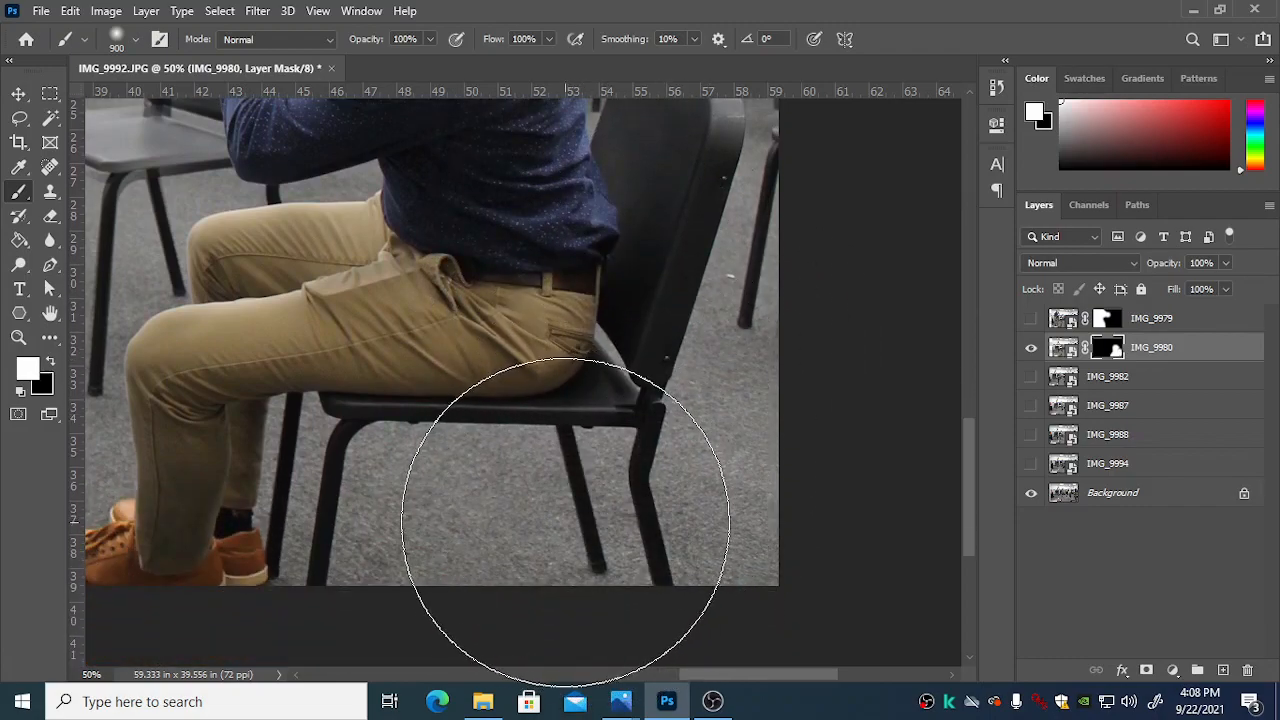
{"action": "scroll", "coordinate": [608, 492], "scroll_direction": "up", "scroll_amount": 7}
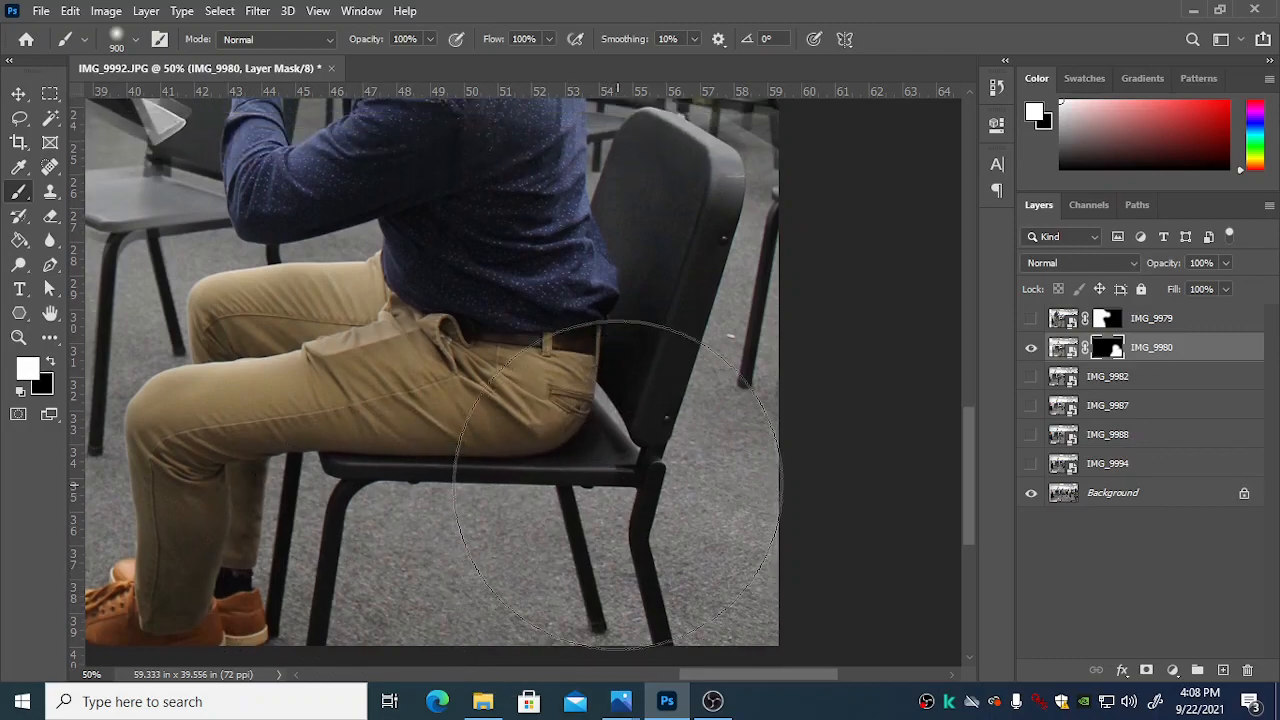
{"action": "scroll", "coordinate": [812, 312], "scroll_direction": "up", "scroll_amount": 1}
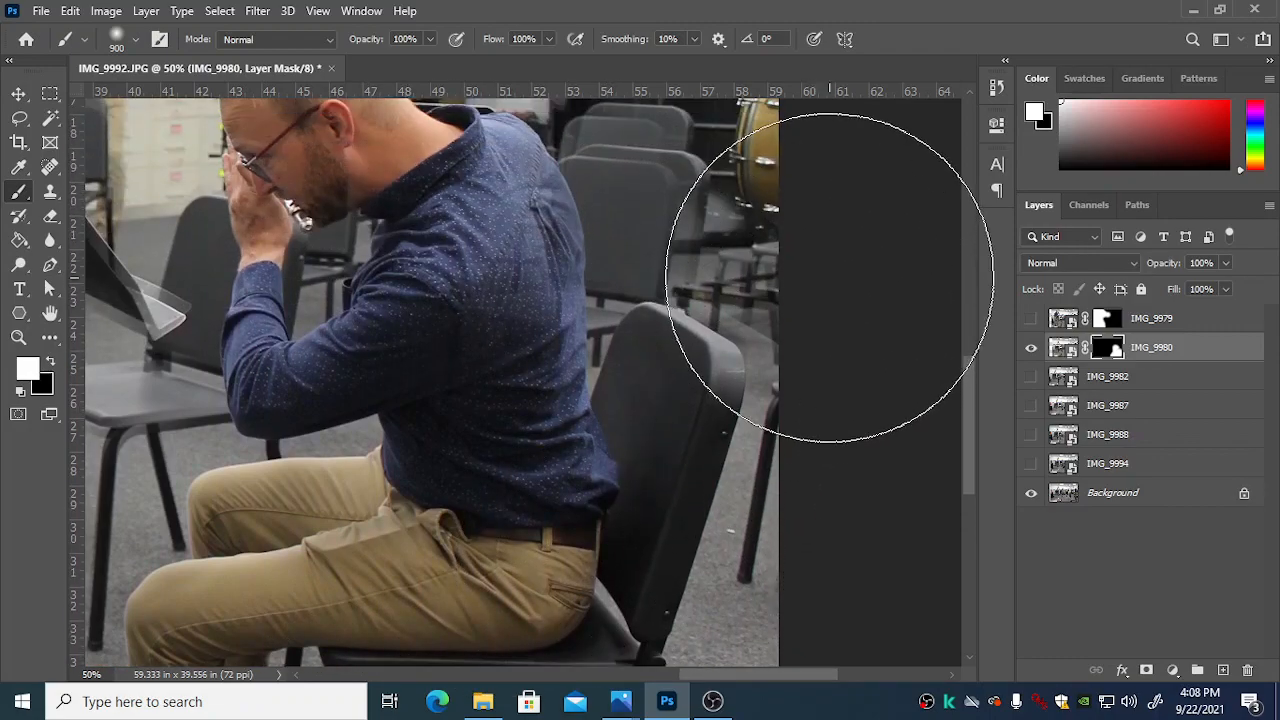
Step: Reduce the brush size to 175 and touch up the IMG_9980 mask around the ghosted stool beyond the chair back
{"action": "key", "text": "bracketleft"}
{"action": "key", "text": "bracketleft"}
{"action": "key", "text": "bracketleft"}
{"action": "key", "text": "bracketleft"}
{"action": "key", "text": "bracketleft"}
{"action": "key", "text": "bracketleft"}
{"action": "key", "text": "bracketleft"}
{"action": "key", "text": "bracketleft"}
{"action": "key", "text": "bracketleft"}
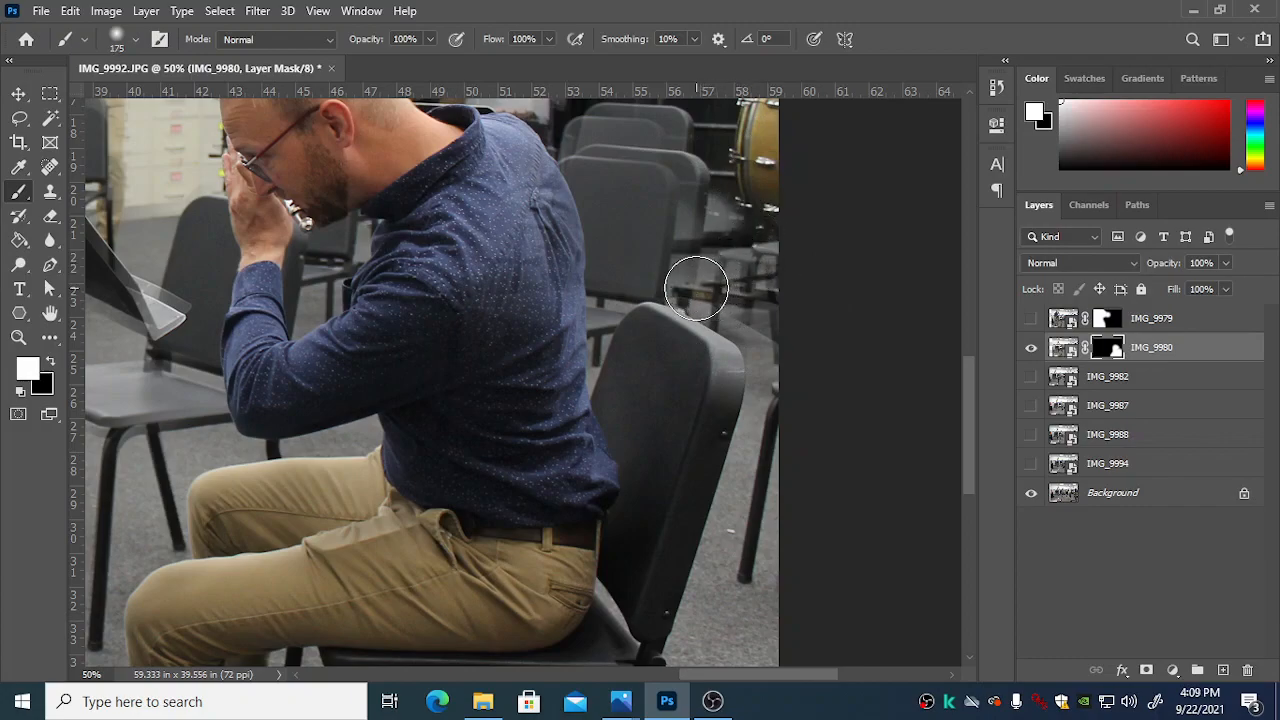
{"action": "key", "text": "x"}
{"action": "mouse_move", "coordinate": [700, 283]}
{"action": "left_mouse_down"}
{"action": "mouse_move", "coordinate": [714, 271]}
{"action": "mouse_move", "coordinate": [727, 300]}
{"action": "mouse_move", "coordinate": [763, 320]}
{"action": "mouse_move", "coordinate": [782, 388]}
{"action": "left_mouse_up"}
{"action": "key", "text": "x"}
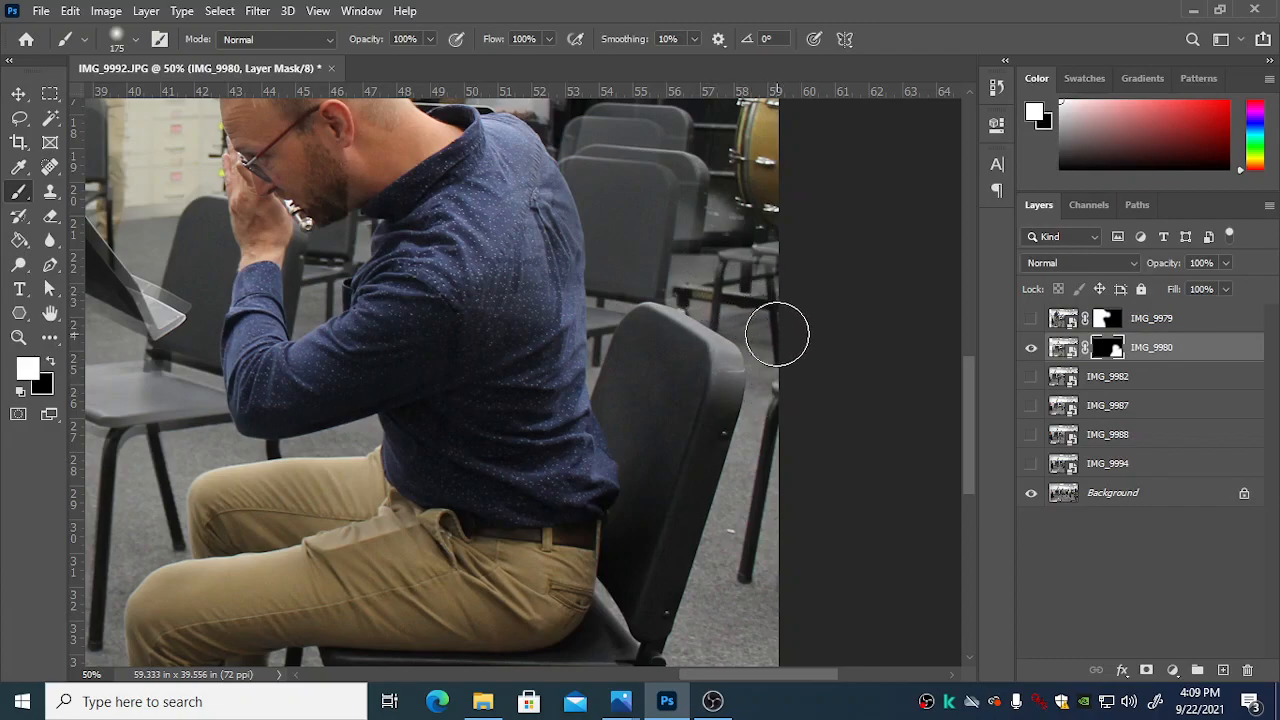
Step: Try revealing IMG_9980's rear chairs, gold drum and doorway behind the seated man by painting white on its mask
{"action": "mouse_move", "coordinate": [686, 233]}
{"action": "left_mouse_down"}
{"action": "mouse_move", "coordinate": [678, 178]}
{"action": "mouse_move", "coordinate": [639, 162]}
{"action": "left_mouse_up"}
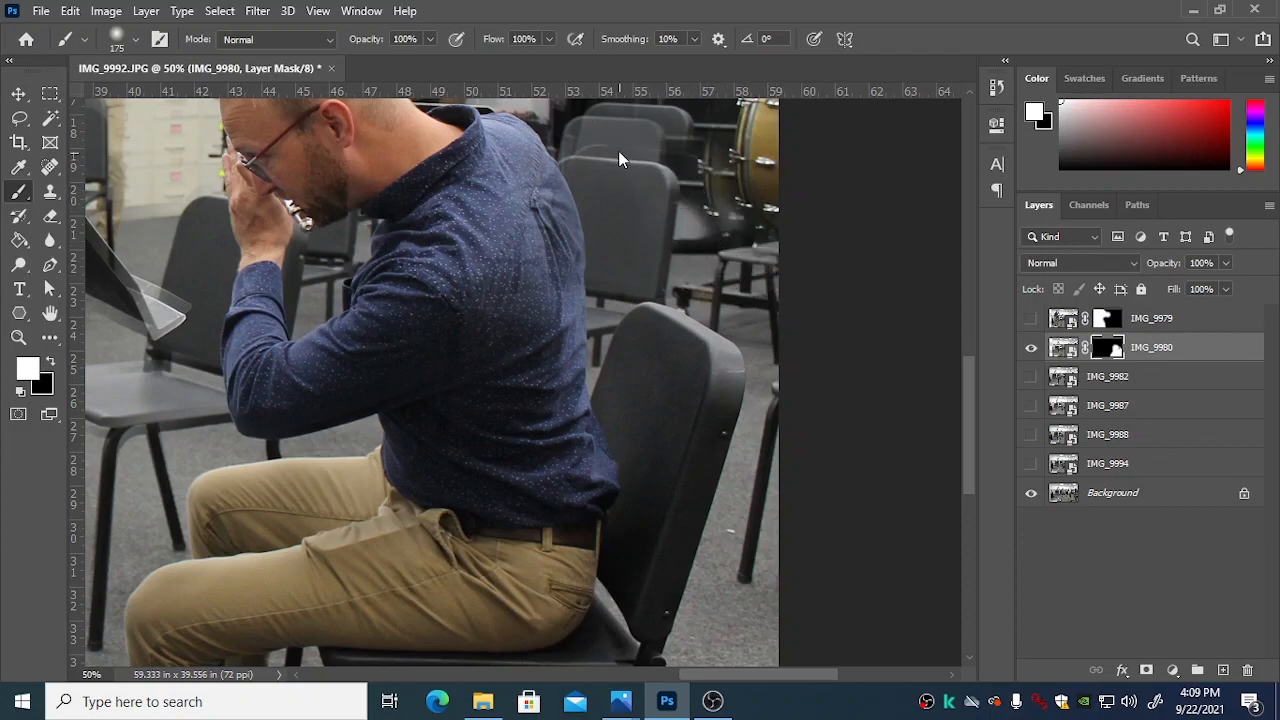
{"action": "scroll", "coordinate": [617, 140], "scroll_direction": "up", "scroll_amount": 3}
{"action": "mouse_move", "coordinate": [606, 206]}
{"action": "left_mouse_down"}
{"action": "mouse_move", "coordinate": [669, 194]}
{"action": "mouse_move", "coordinate": [714, 234]}
{"action": "mouse_move", "coordinate": [729, 297]}
{"action": "mouse_move", "coordinate": [757, 277]}
{"action": "mouse_move", "coordinate": [766, 229]}
{"action": "mouse_move", "coordinate": [737, 177]}
{"action": "mouse_move", "coordinate": [752, 160]}
{"action": "left_mouse_up"}
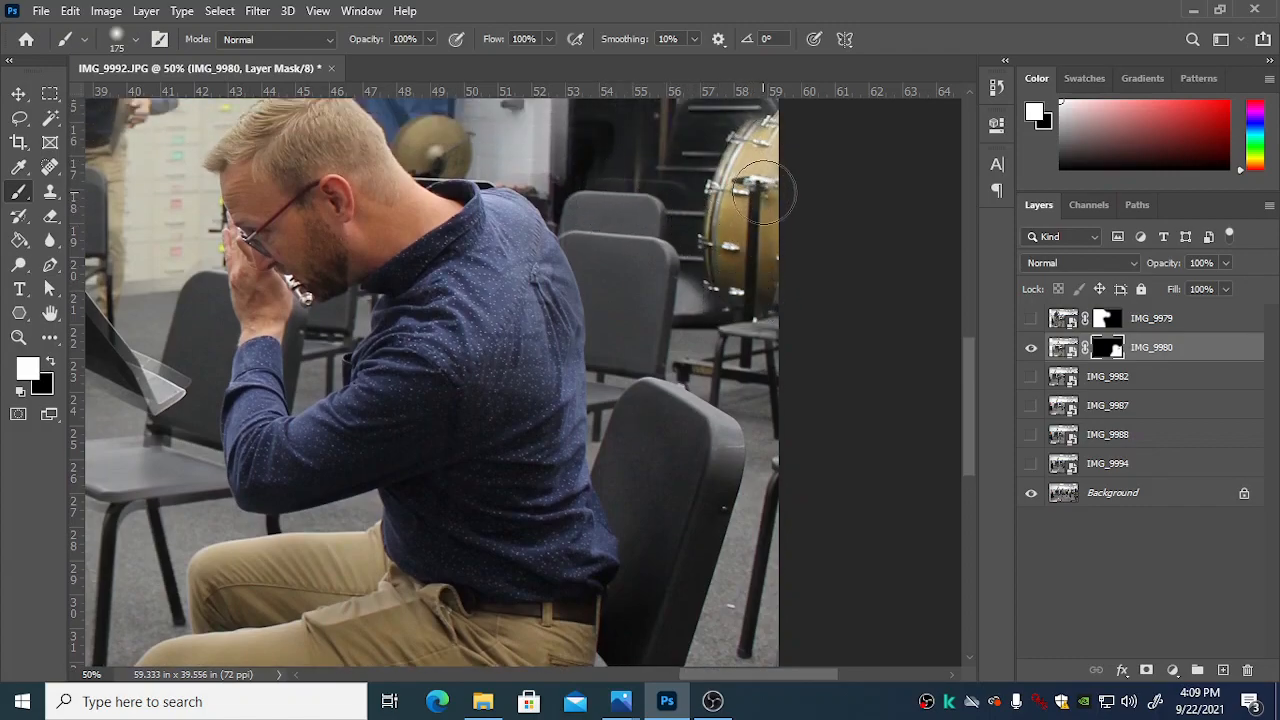
{"action": "scroll", "coordinate": [755, 160], "scroll_direction": "up", "scroll_amount": 2}
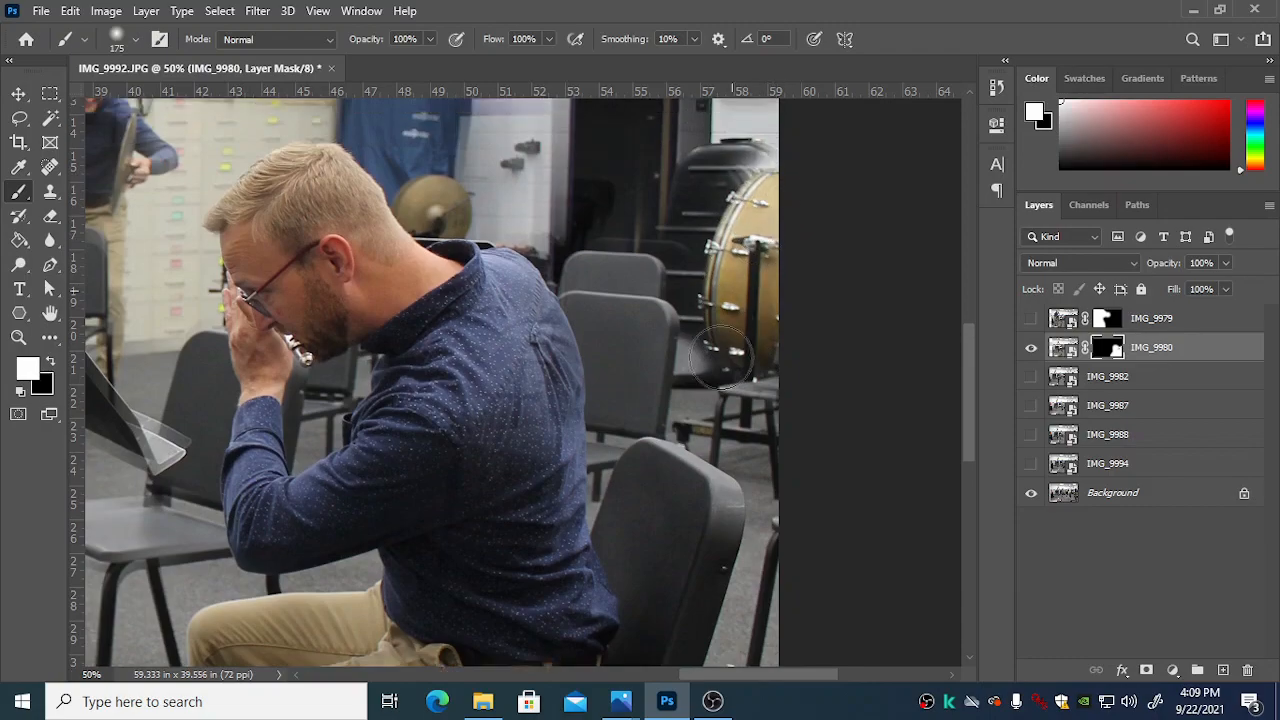
{"action": "mouse_move", "coordinate": [561, 206]}
{"action": "left_mouse_down"}
{"action": "mouse_move", "coordinate": [491, 173]}
{"action": "mouse_move", "coordinate": [450, 184]}
{"action": "mouse_move", "coordinate": [417, 174]}
{"action": "mouse_move", "coordinate": [568, 153]}
{"action": "mouse_move", "coordinate": [657, 165]}
{"action": "left_mouse_up"}
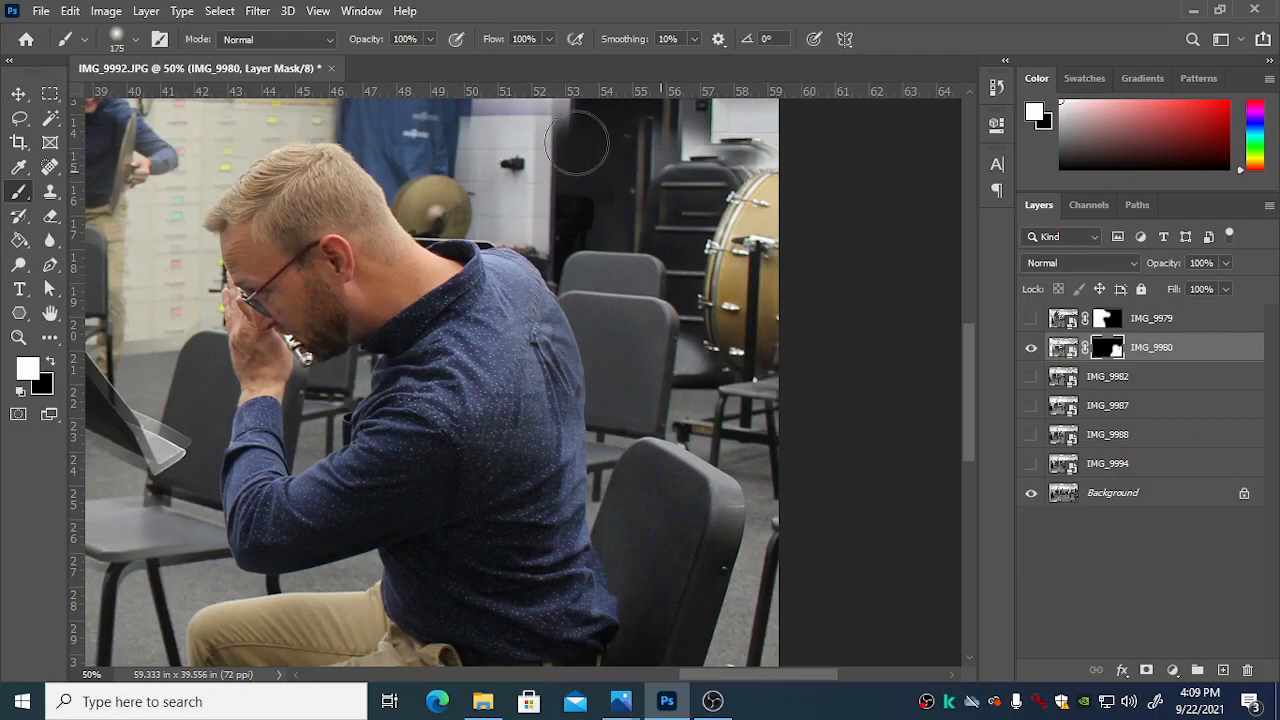
{"action": "scroll", "coordinate": [646, 215], "scroll_direction": "up", "scroll_amount": 5}
{"action": "mouse_move", "coordinate": [651, 291]}
{"action": "left_mouse_down"}
{"action": "mouse_move", "coordinate": [674, 294]}
{"action": "mouse_move", "coordinate": [664, 304]}
{"action": "left_mouse_up"}
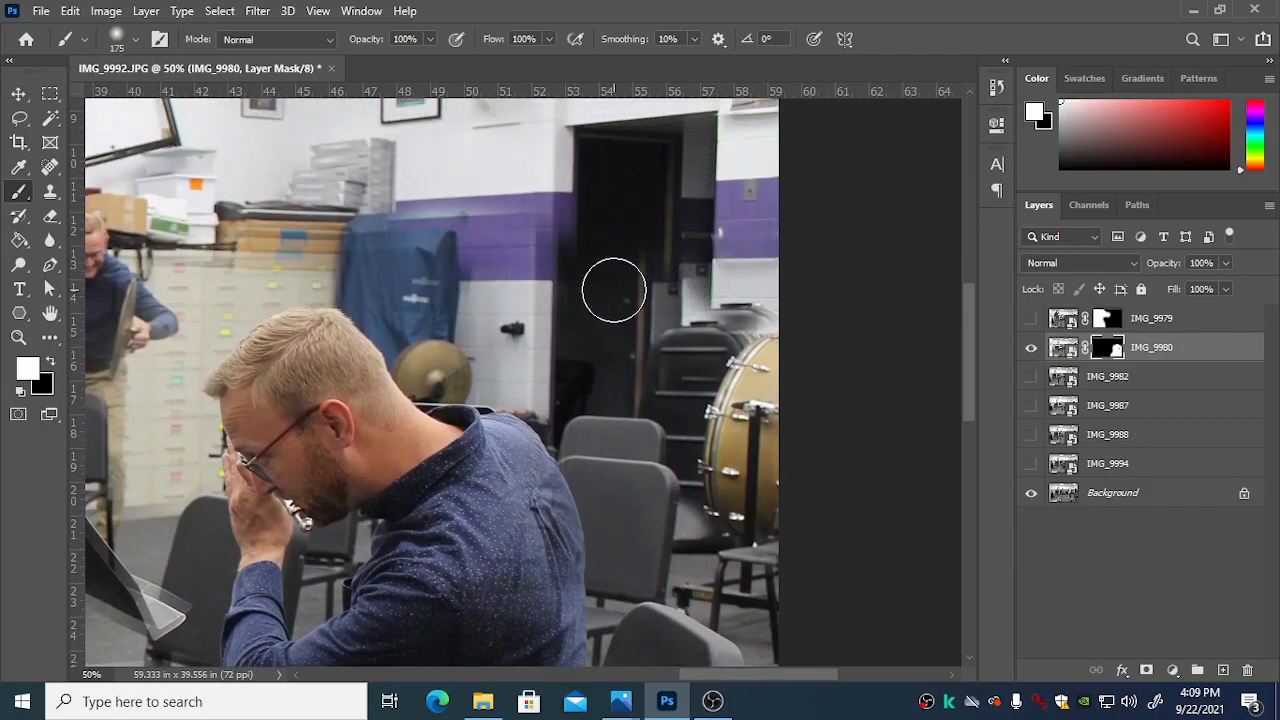
Step: Paint black on the IMG_9980 mask over the wall, doorway, drum and chairs behind the man, and touch up around the stool
{"action": "key", "text": "x"}
{"action": "mouse_move", "coordinate": [394, 205]}
{"action": "left_mouse_down"}
{"action": "mouse_move", "coordinate": [528, 226]}
{"action": "mouse_move", "coordinate": [569, 239]}
{"action": "mouse_move", "coordinate": [498, 241]}
{"action": "mouse_move", "coordinate": [582, 249]}
{"action": "mouse_move", "coordinate": [376, 212]}
{"action": "mouse_move", "coordinate": [453, 244]}
{"action": "mouse_move", "coordinate": [361, 241]}
{"action": "mouse_move", "coordinate": [461, 291]}
{"action": "mouse_move", "coordinate": [447, 325]}
{"action": "mouse_move", "coordinate": [465, 351]}
{"action": "mouse_move", "coordinate": [424, 344]}
{"action": "mouse_move", "coordinate": [444, 371]}
{"action": "mouse_move", "coordinate": [430, 364]}
{"action": "mouse_move", "coordinate": [420, 351]}
{"action": "mouse_move", "coordinate": [504, 368]}
{"action": "mouse_move", "coordinate": [591, 429]}
{"action": "mouse_move", "coordinate": [644, 553]}
{"action": "mouse_move", "coordinate": [657, 401]}
{"action": "mouse_move", "coordinate": [658, 493]}
{"action": "mouse_move", "coordinate": [547, 303]}
{"action": "mouse_move", "coordinate": [705, 367]}
{"action": "mouse_move", "coordinate": [672, 371]}
{"action": "mouse_move", "coordinate": [723, 405]}
{"action": "mouse_move", "coordinate": [695, 552]}
{"action": "mouse_move", "coordinate": [740, 511]}
{"action": "mouse_move", "coordinate": [759, 549]}
{"action": "mouse_move", "coordinate": [765, 318]}
{"action": "mouse_move", "coordinate": [785, 405]}
{"action": "left_mouse_up"}
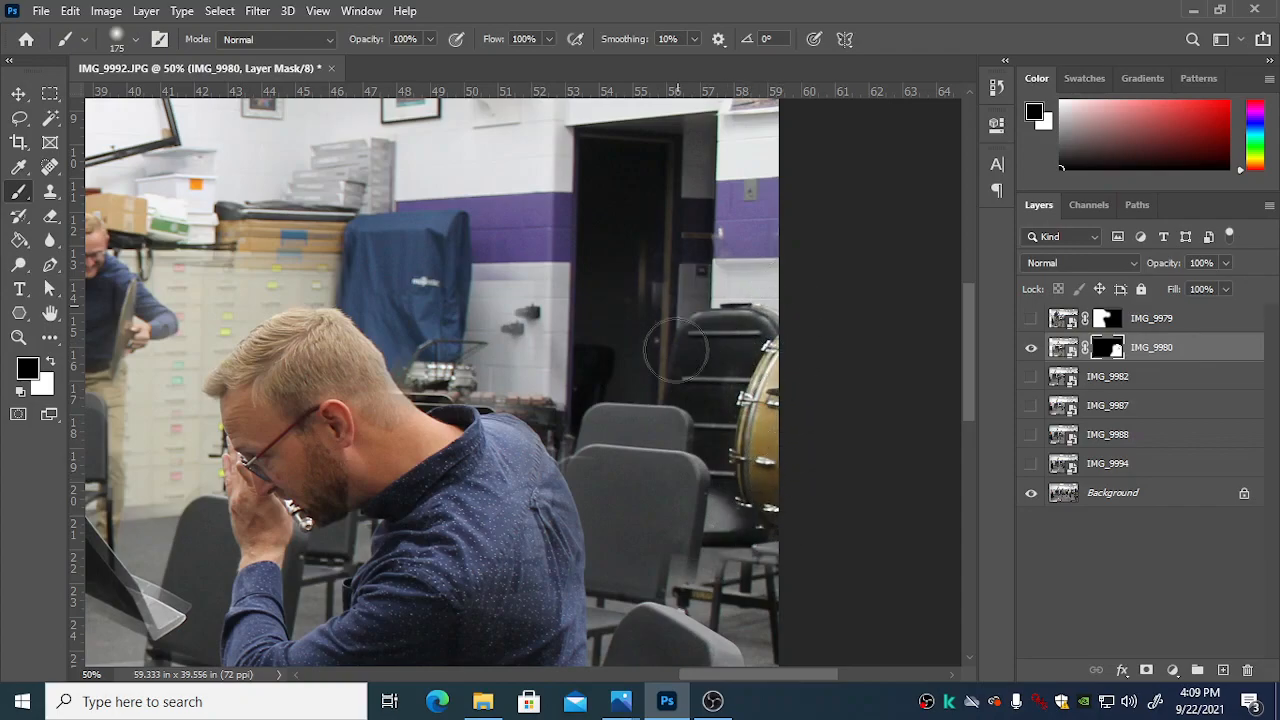
{"action": "key", "text": "ctrl+minus"}
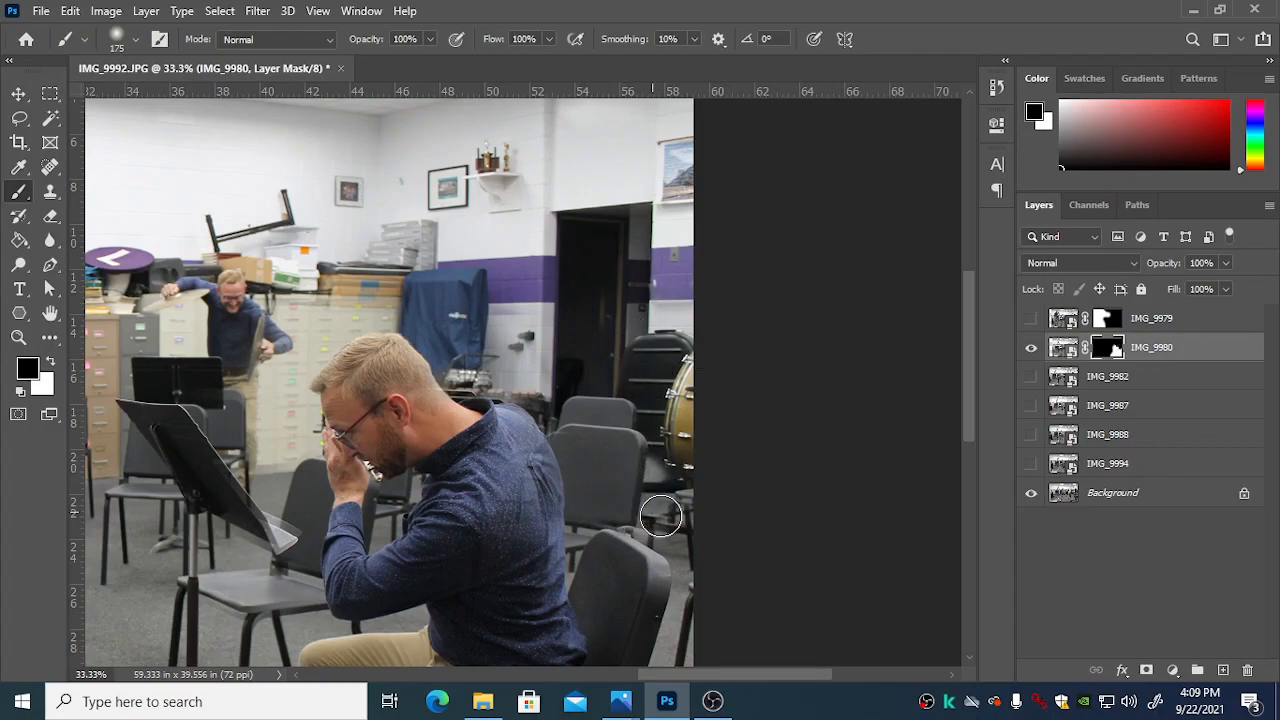
{"action": "key", "text": "x"}
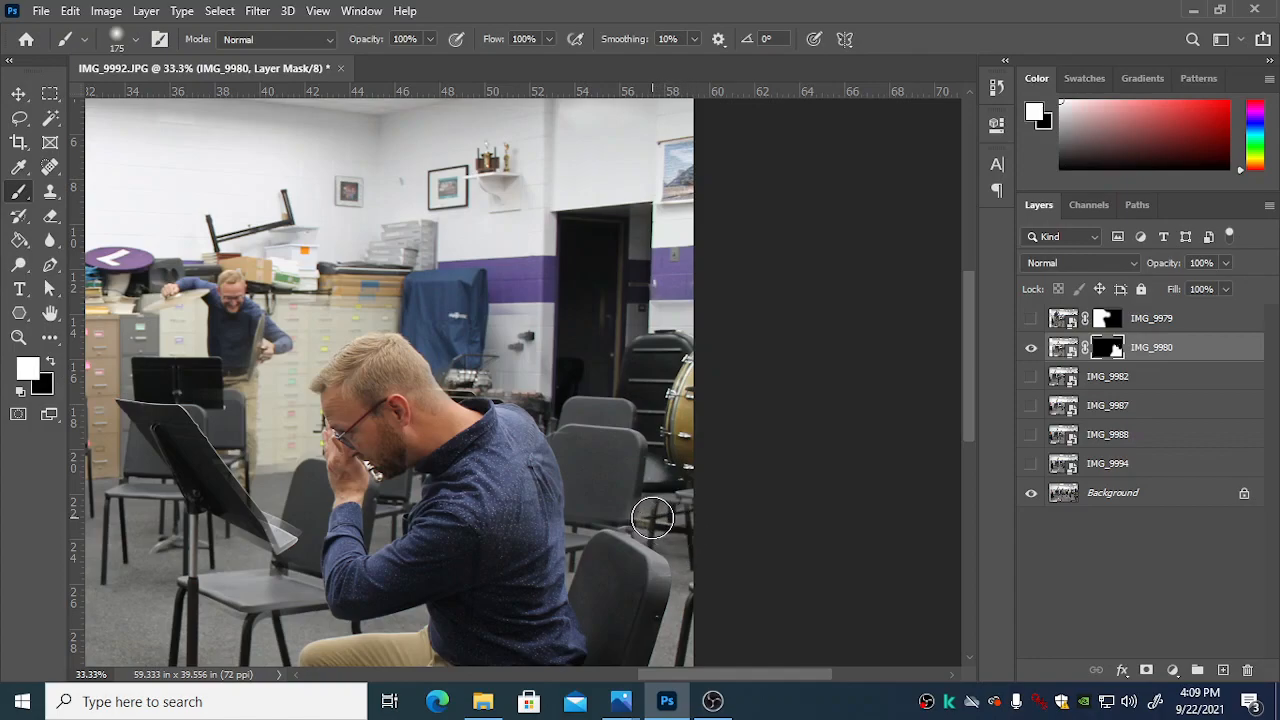
{"action": "key", "text": "x"}
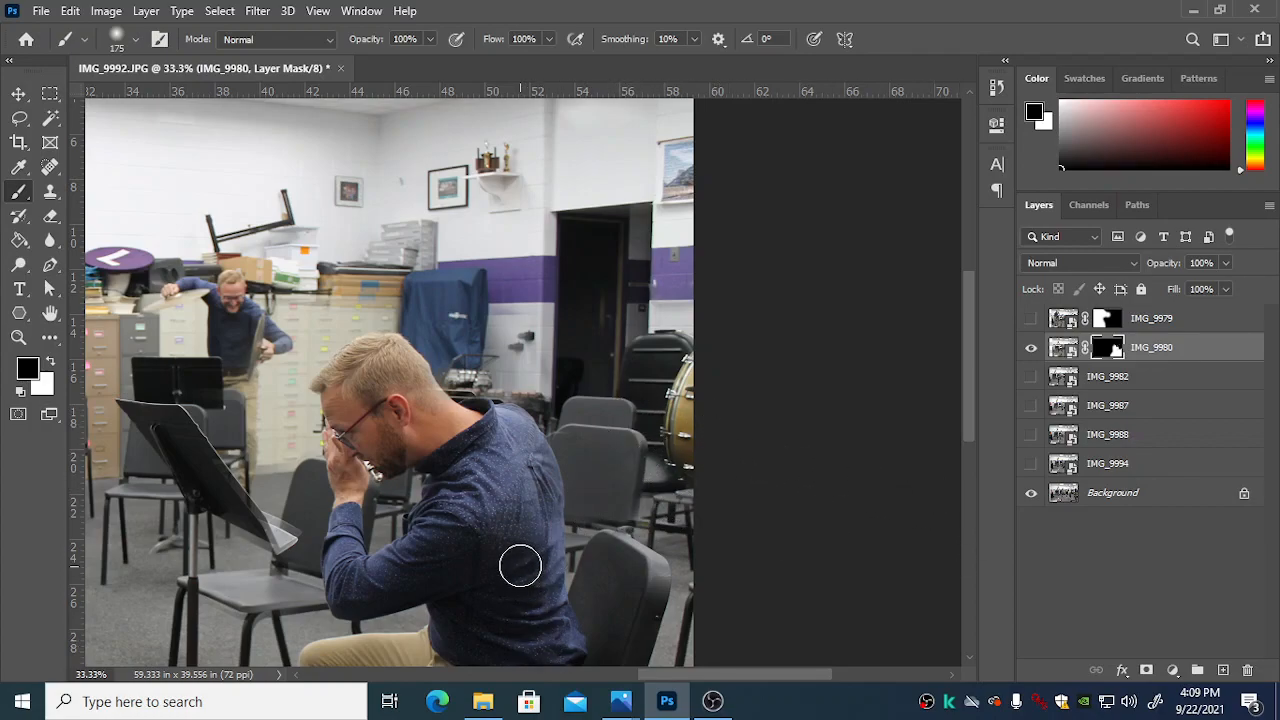
{"action": "key", "text": "x"}
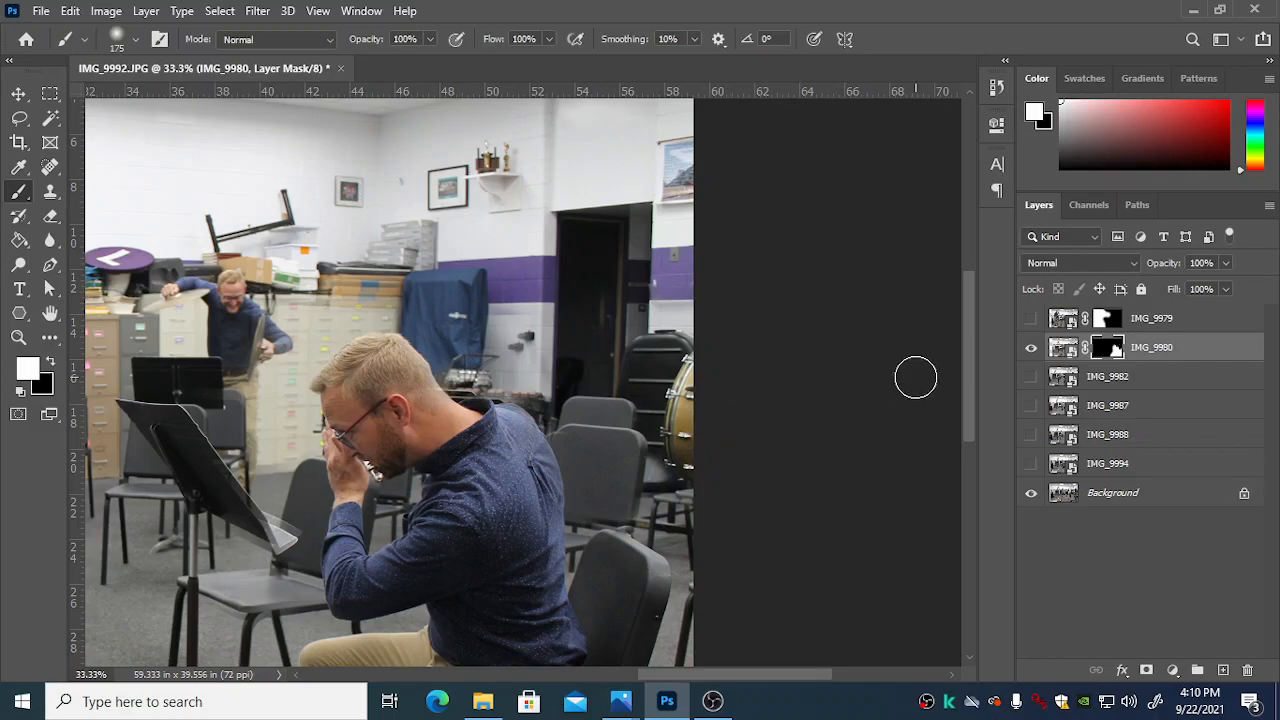
Step: Review the whole composite with the IMG_9979 conductor shown together with the seated man of IMG_9980
{"action": "key", "text": "ctrl+minus"}
{"action": "key", "text": "ctrl+minus"}
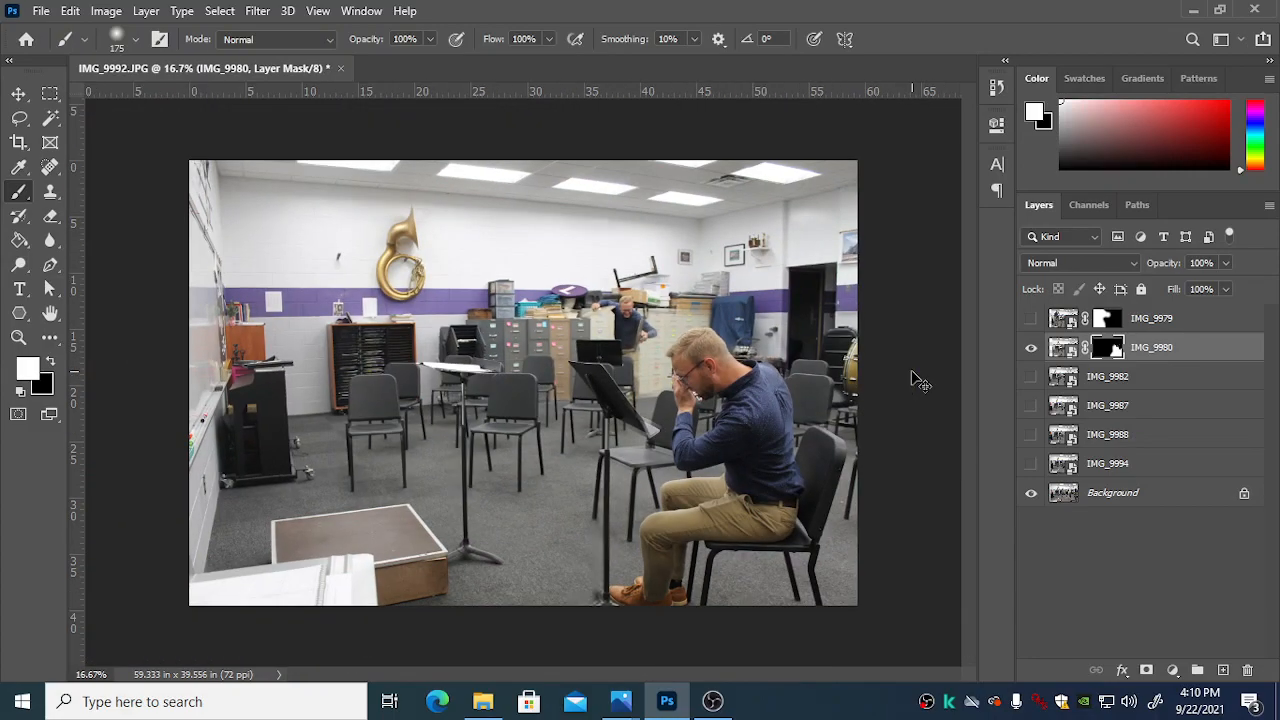
{"action": "key", "text": "ctrl+plus"}
{"action": "key", "text": "ctrl+plus"}
{"action": "key", "text": "ctrl+minus"}
{"action": "key", "text": "ctrl+minus"}
{"action": "left_click", "coordinate": [1031, 318]}
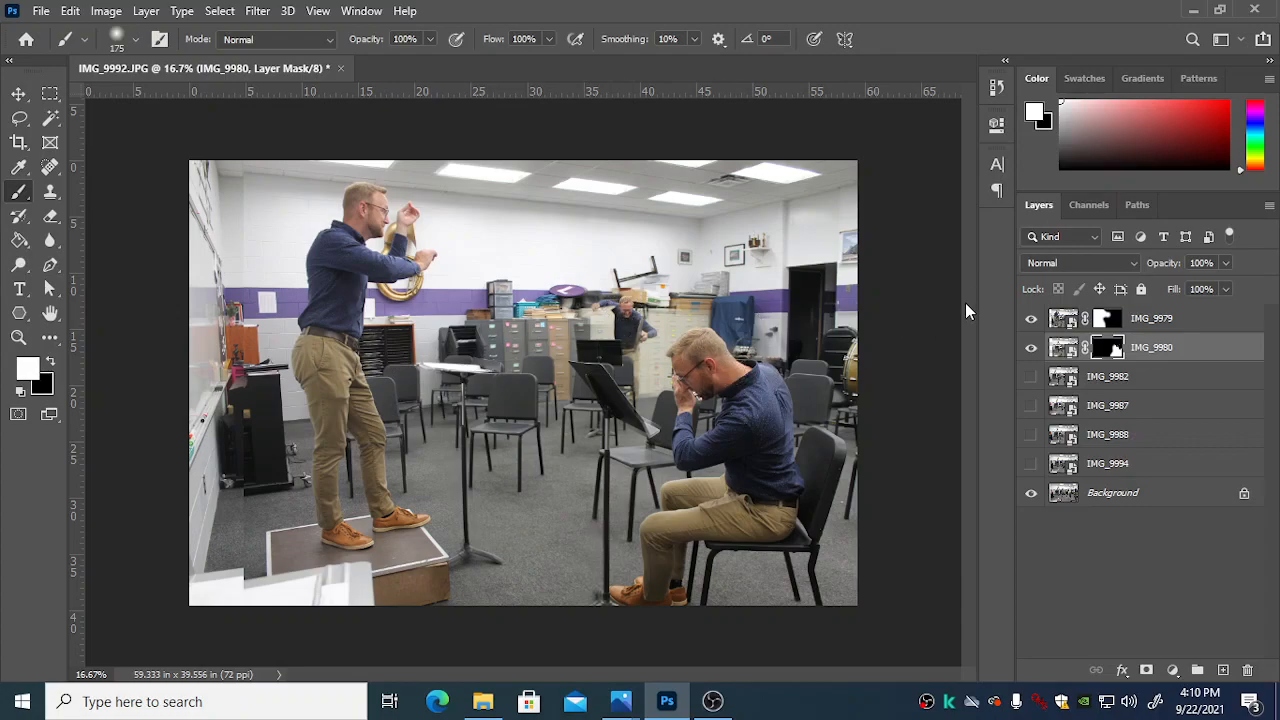
Step: Hide the IMG_9979 and IMG_9980 layers so that only the Background is shown, and view its filing cabinet area up close
{"action": "left_click", "coordinate": [1030, 320]}
{"action": "left_click", "coordinate": [1030, 347]}
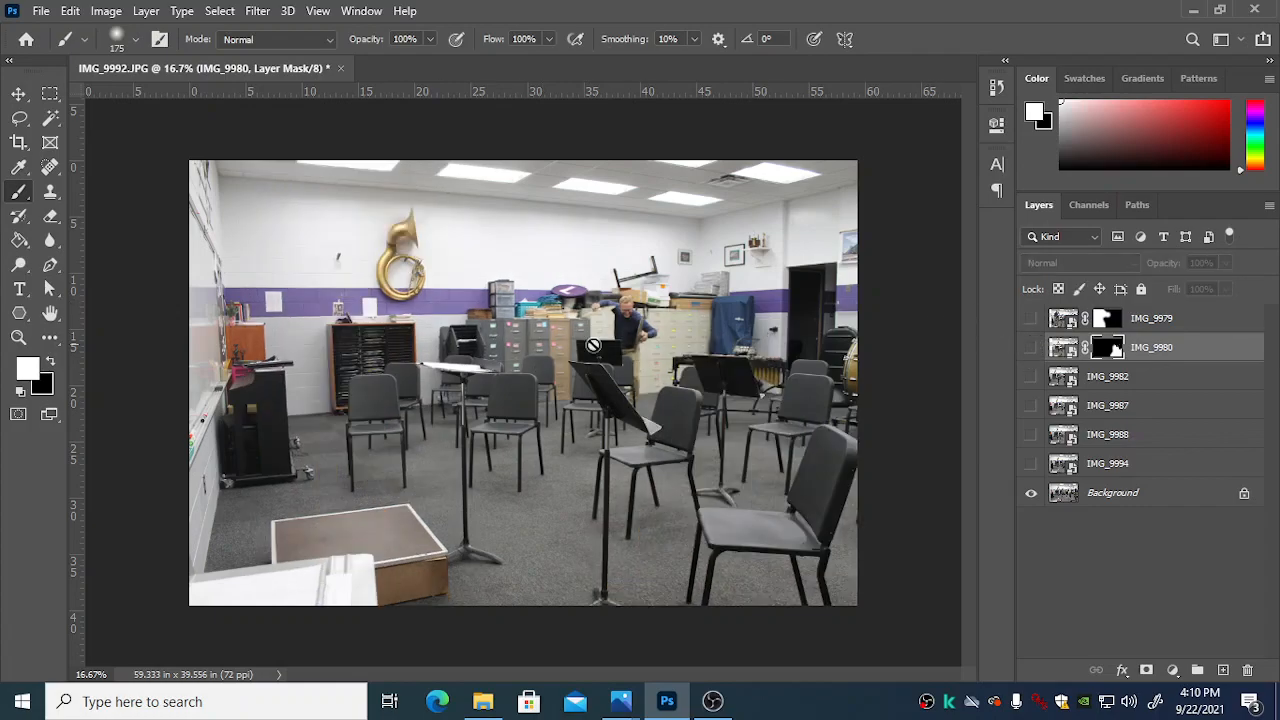
{"action": "scroll", "coordinate": [626, 363], "scroll_direction": "up", "scroll_amount": 5}
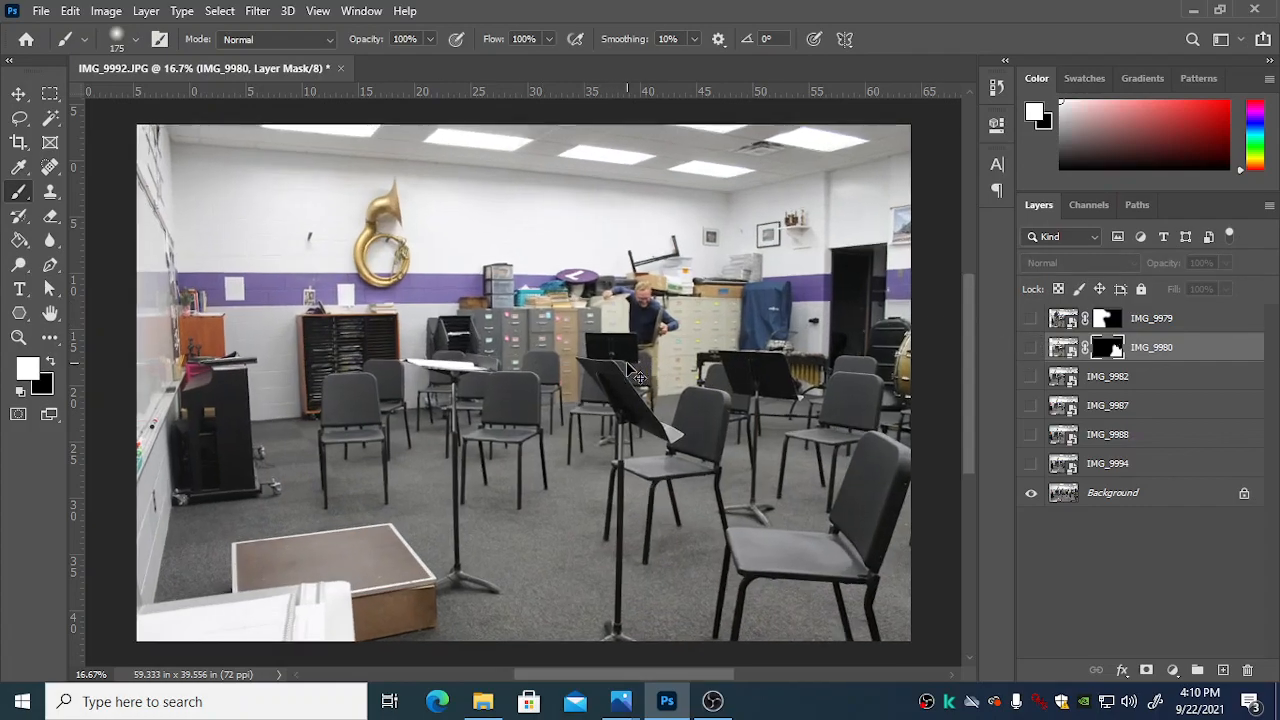
{"action": "scroll", "coordinate": [553, 342], "scroll_direction": "up", "scroll_amount": 3}
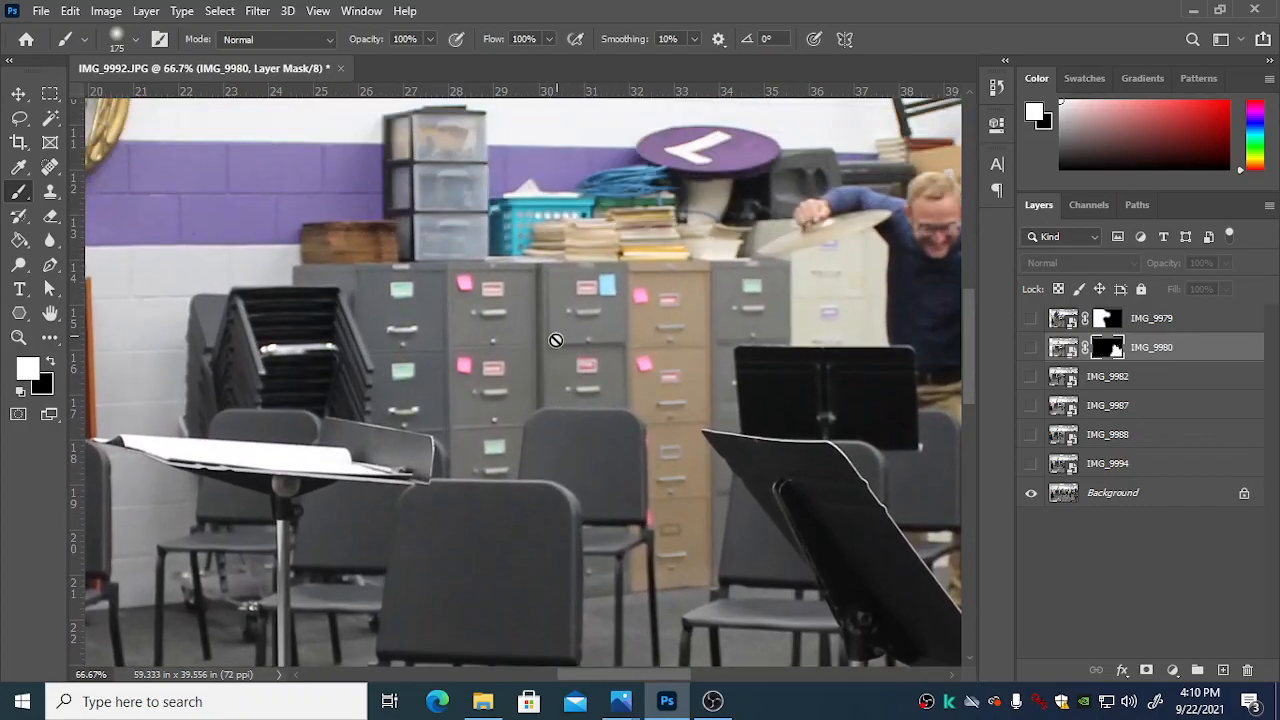
Step: Check the IMG_9994 layer over the Background around the cymbal player, leave it shown, and lower its opacity to 37%
{"action": "left_click_drag", "start_coordinate": [616, 678], "coordinate": [672, 688]}
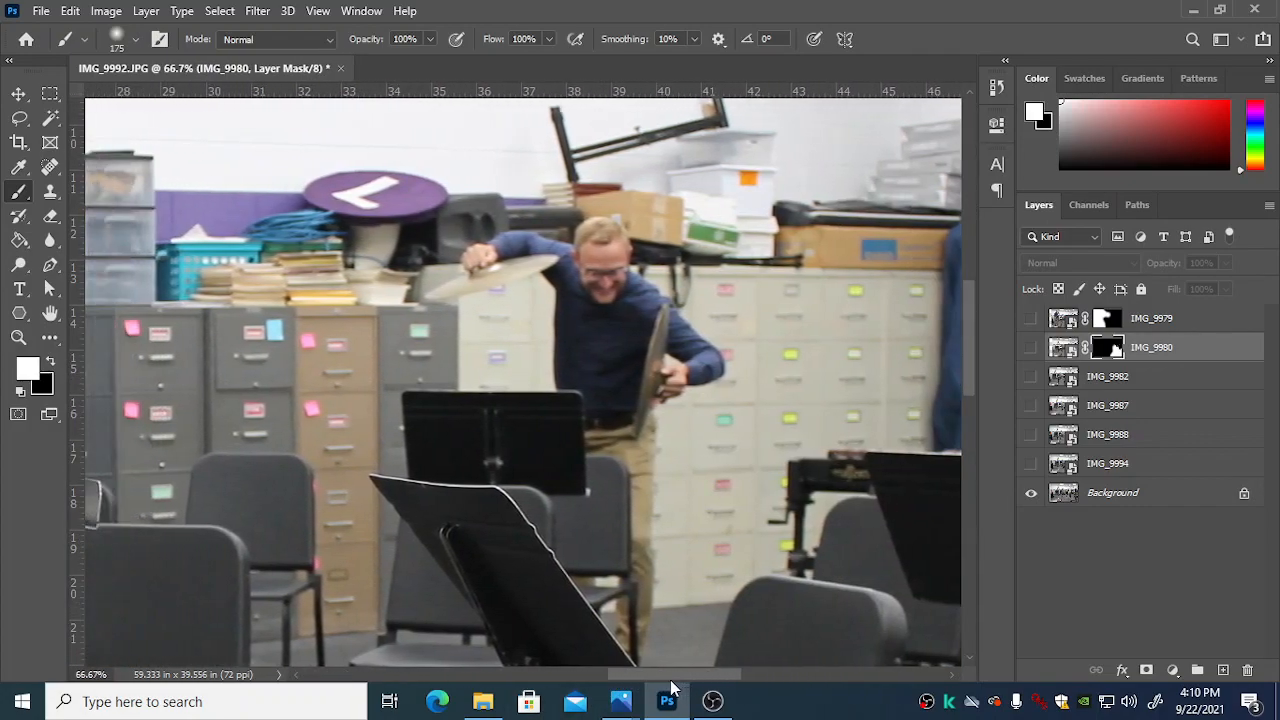
{"action": "left_click", "coordinate": [1031, 465]}
{"action": "left_click", "coordinate": [1031, 465]}
{"action": "left_click", "coordinate": [1031, 465]}
{"action": "left_click", "coordinate": [1031, 465]}
{"action": "left_click", "coordinate": [1110, 464]}
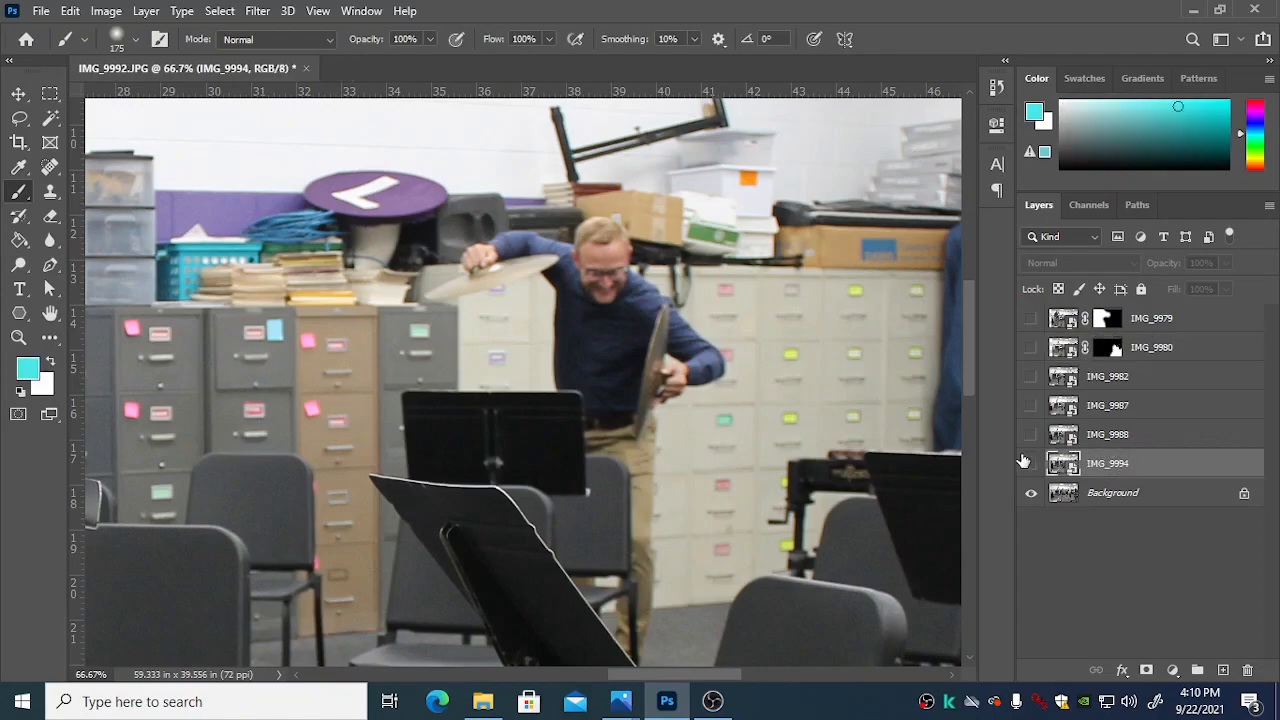
{"action": "left_click", "coordinate": [1031, 465]}
{"action": "left_click", "coordinate": [1225, 264]}
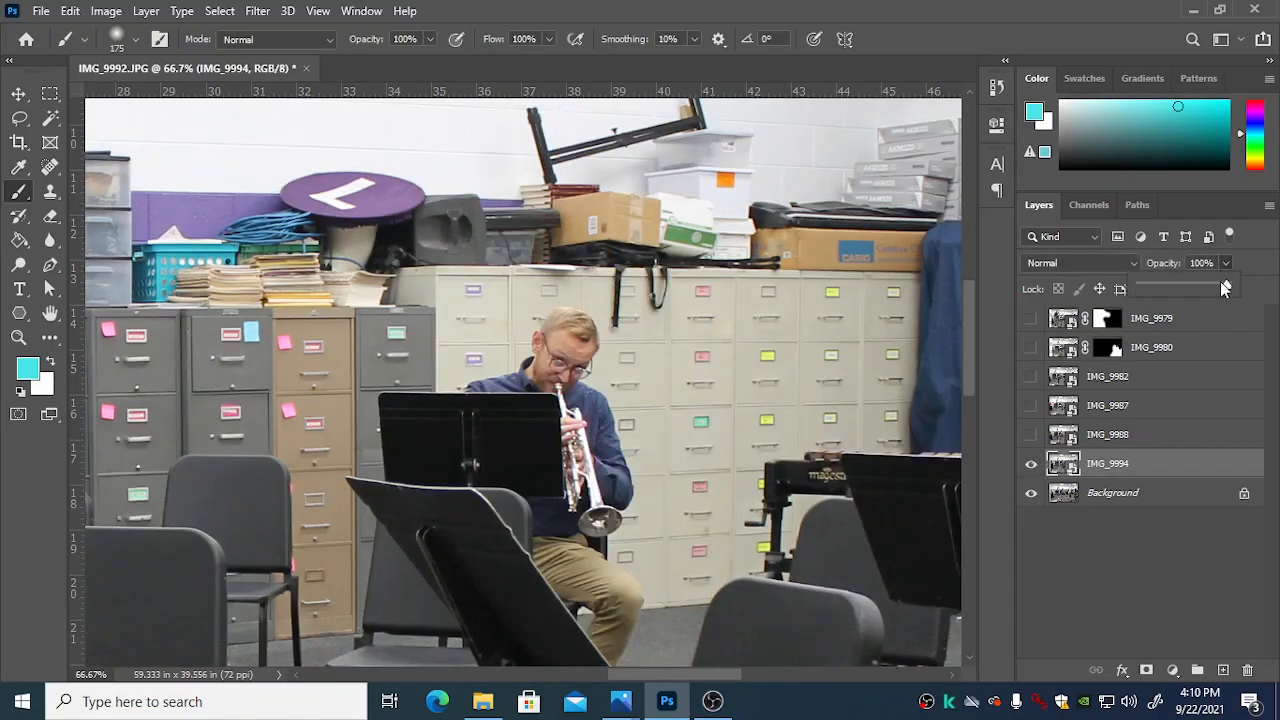
{"action": "left_click_drag", "start_coordinate": [1173, 288], "coordinate": [1172, 287]}
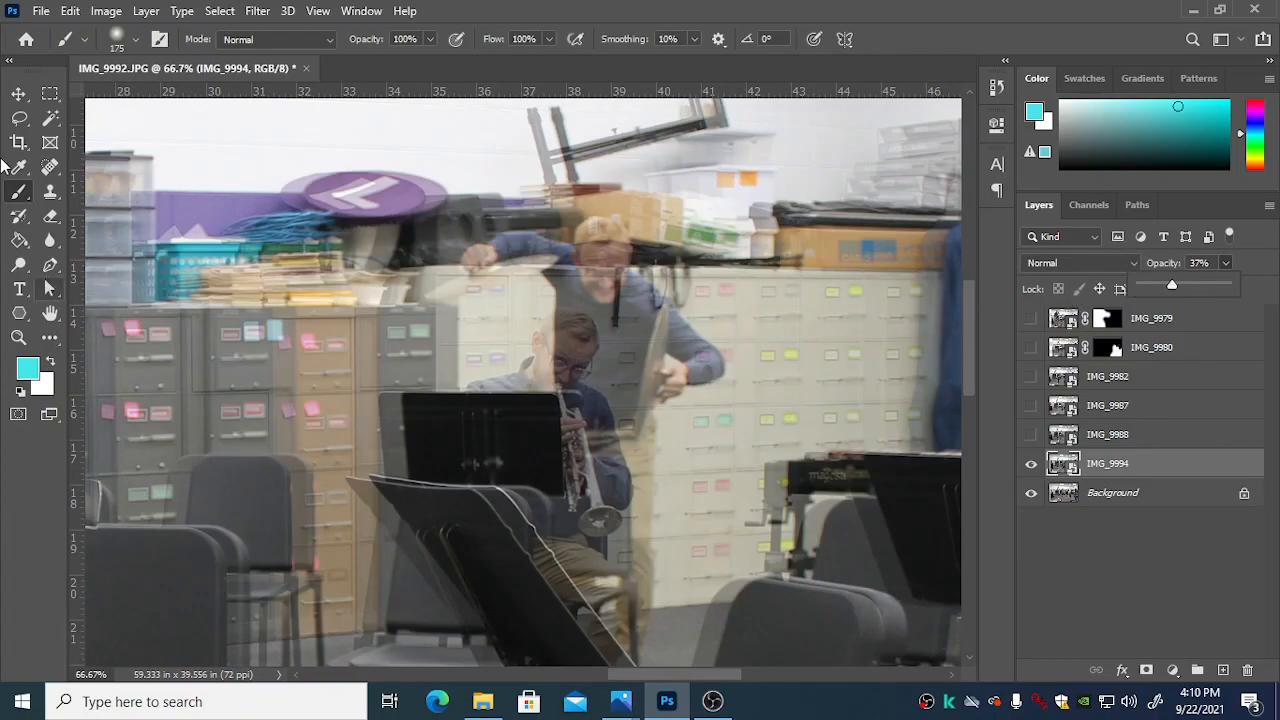
Step: Nudge the IMG_9994 layer right until its cabinets and music stands align with the Background, and restore its opacity to 100%
{"action": "left_click", "coordinate": [17, 94]}
{"action": "key", "text": "Right"}
{"action": "key", "text": "Right"}
{"action": "key", "text": "Right"}
{"action": "key", "text": "Right"}
{"action": "key", "text": "Right"}
{"action": "key", "text": "Right"}
{"action": "key", "text": "Right"}
{"action": "key", "text": "Right"}
{"action": "key", "text": "Right"}
{"action": "key", "text": "Right"}
{"action": "key", "text": "Right"}
{"action": "key", "text": "Right"}
{"action": "key", "text": "Right"}
{"action": "key", "text": "Right"}
{"action": "key", "text": "Right"}
{"action": "key", "text": "Right"}
{"action": "key", "text": "Right"}
{"action": "key", "text": "Right"}
{"action": "key", "text": "Right"}
{"action": "key", "text": "Right"}
{"action": "key", "text": "Right"}
{"action": "key", "text": "Right"}
{"action": "key", "text": "Right"}
{"action": "key", "text": "Right"}
{"action": "key", "text": "Right"}
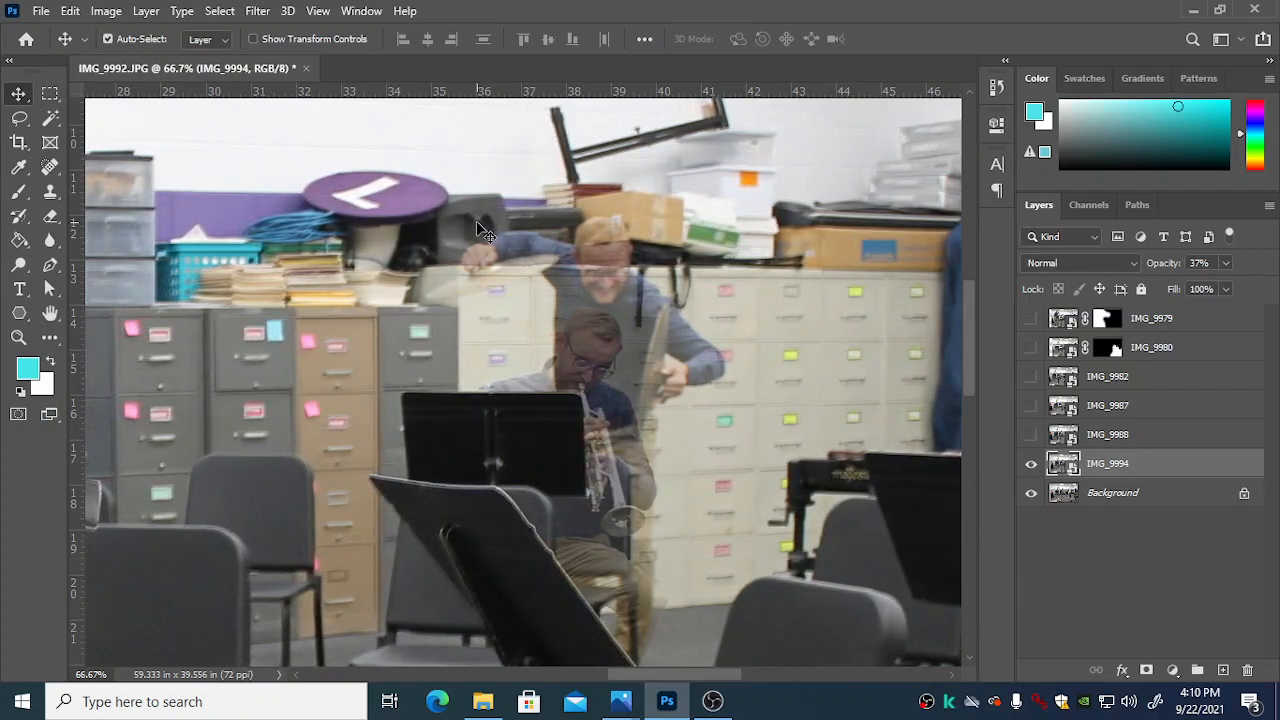
{"action": "key", "text": "Right"}
{"action": "key", "text": "Right"}
{"action": "key", "text": "Right"}
{"action": "key", "text": "Right"}
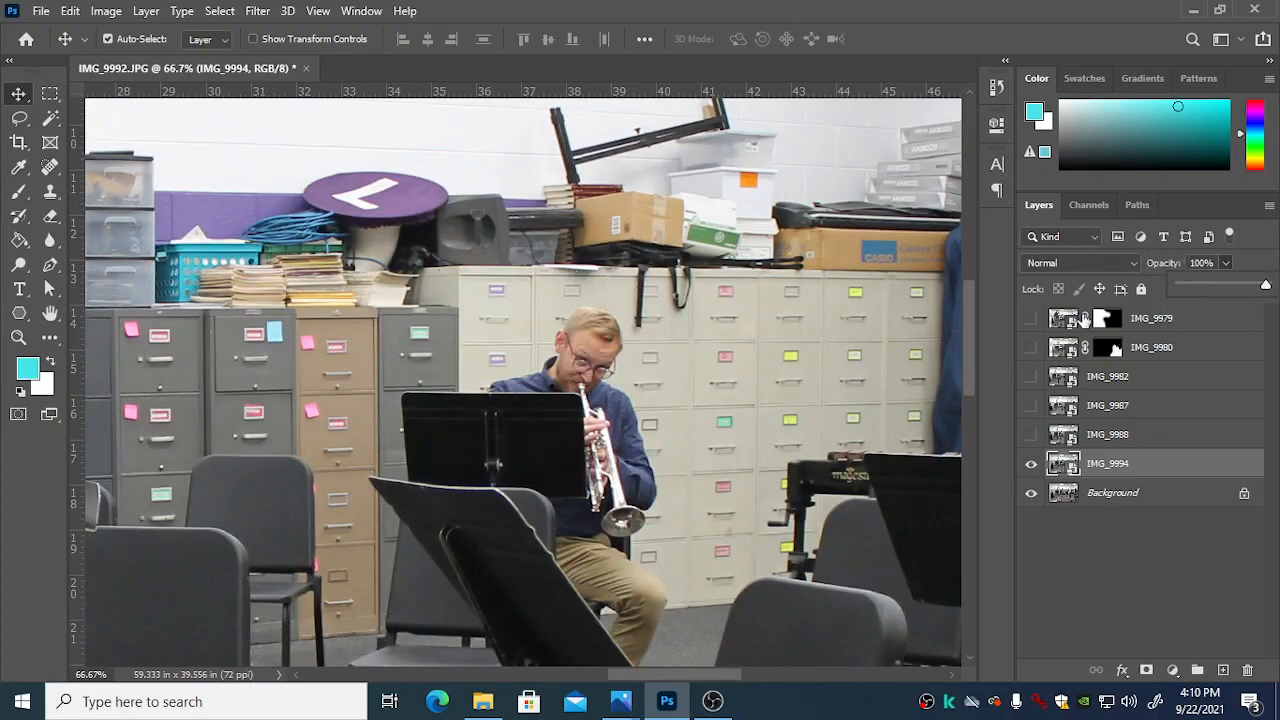
Step: Compare the alignment of IMG_9994 with the Background by alternately hiding and showing the layer
{"action": "left_click", "coordinate": [1033, 466]}
{"action": "left_click", "coordinate": [1033, 466]}
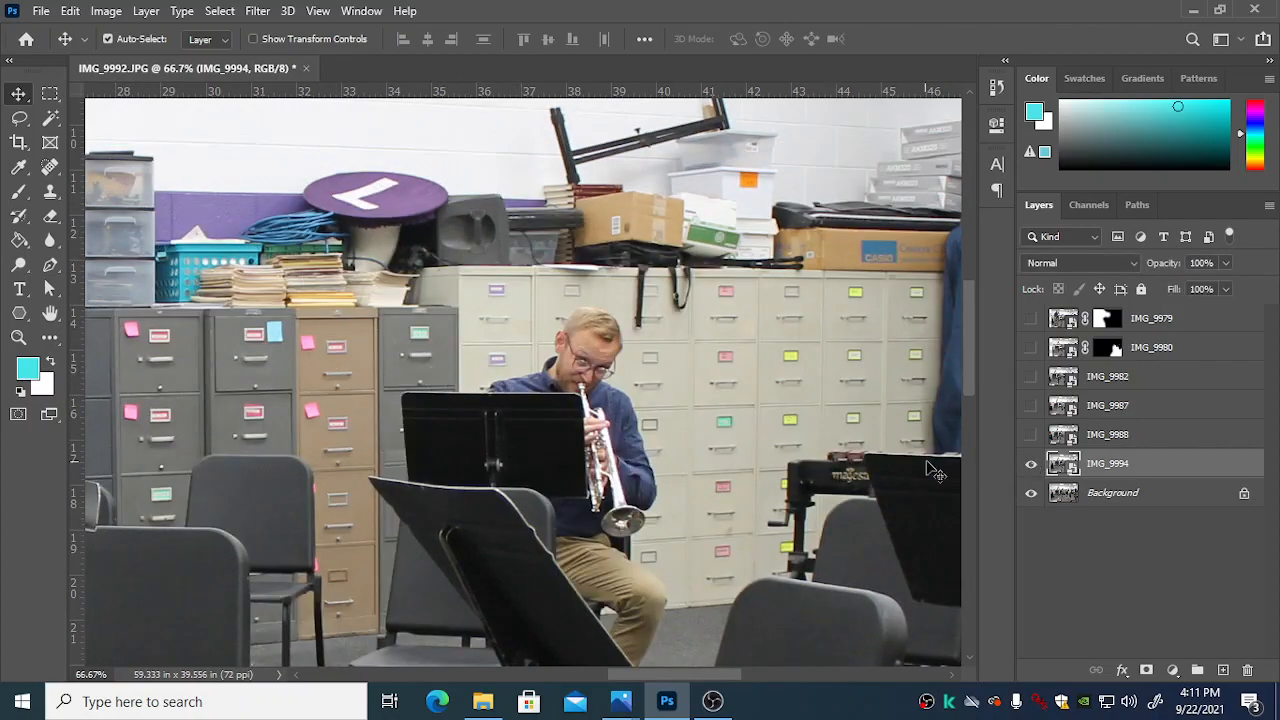
{"action": "left_click", "coordinate": [1031, 465]}
{"action": "left_click", "coordinate": [1031, 465]}
{"action": "left_click", "coordinate": [1031, 466]}
{"action": "left_click", "coordinate": [1031, 466]}
Step: Start a Pen path on IMG_9994 up the left side of the trumpet player's music stand and along its top edge to his shoulder
{"action": "left_click", "coordinate": [50, 266]}
{"action": "left_click", "coordinate": [409, 478]}
{"action": "key", "text": "ctrl+plus"}
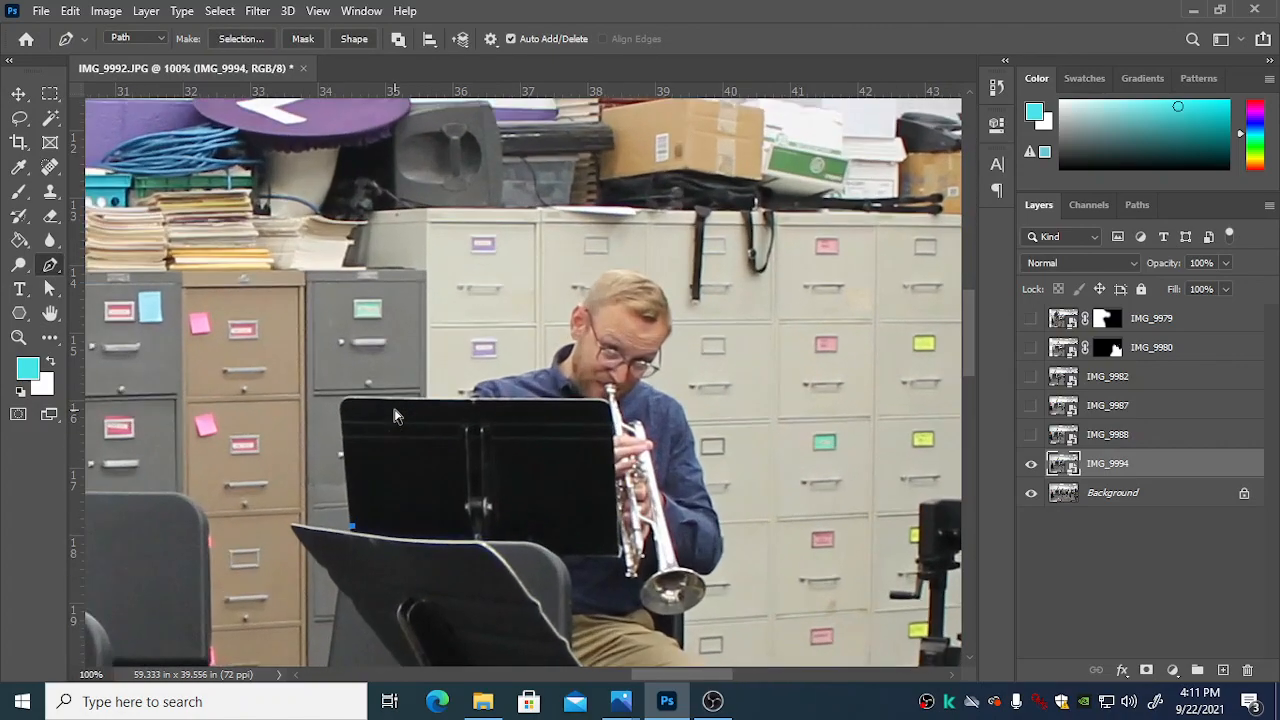
{"action": "key", "text": "ctrl+plus"}
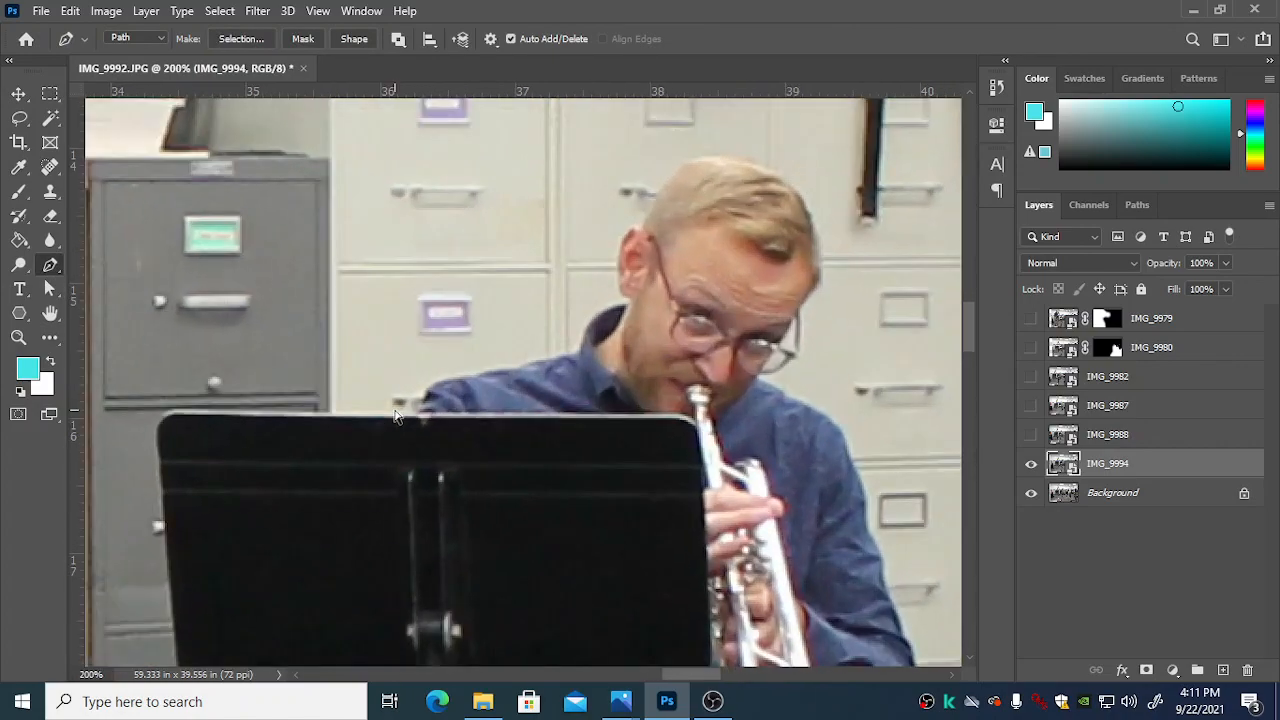
{"action": "key", "text": "ctrl+minus"}
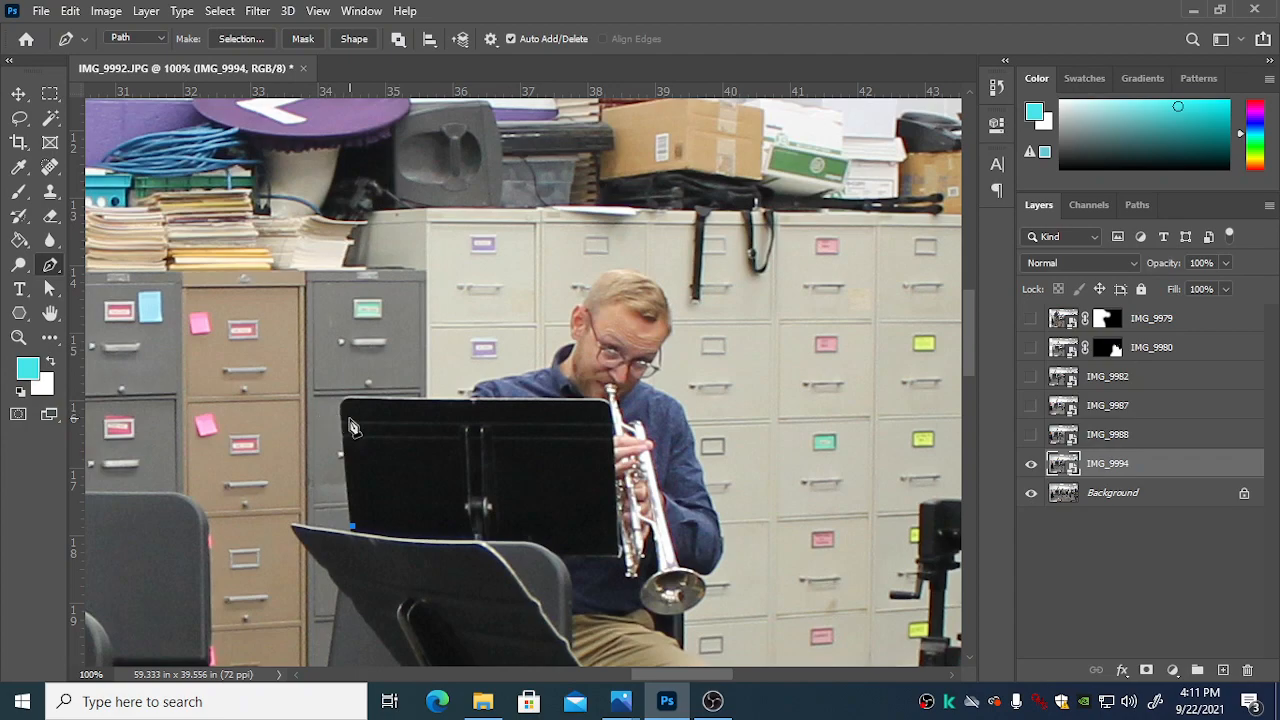
{"action": "left_click", "coordinate": [342, 411]}
{"action": "key", "text": "ctrl+plus"}
{"action": "key", "text": "ctrl+plus"}
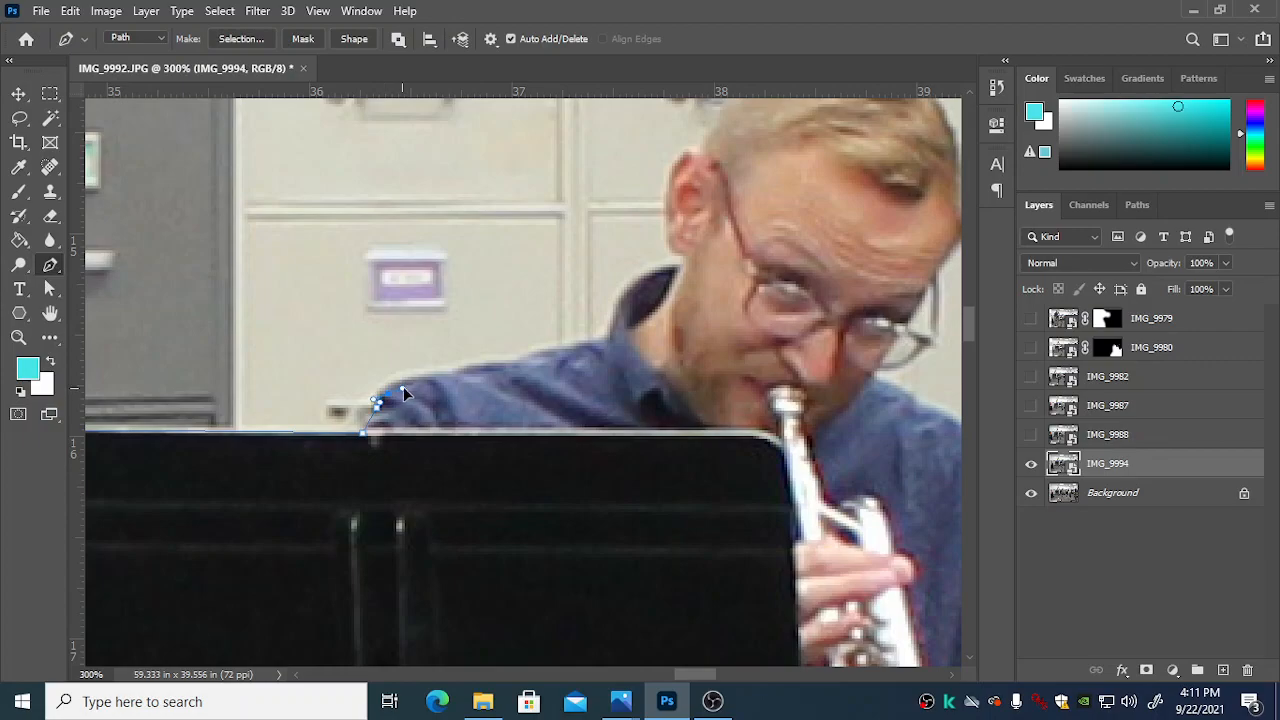
Step: Continue the path along the trumpet player's shoulder, shirt collar and the outside of his ear
{"action": "left_click", "coordinate": [462, 370]}
{"action": "left_click_drag", "start_coordinate": [568, 349], "coordinate": [585, 345]}
{"action": "left_click", "coordinate": [608, 340]}
{"action": "left_click_drag", "start_coordinate": [666, 210], "coordinate": [674, 164]}
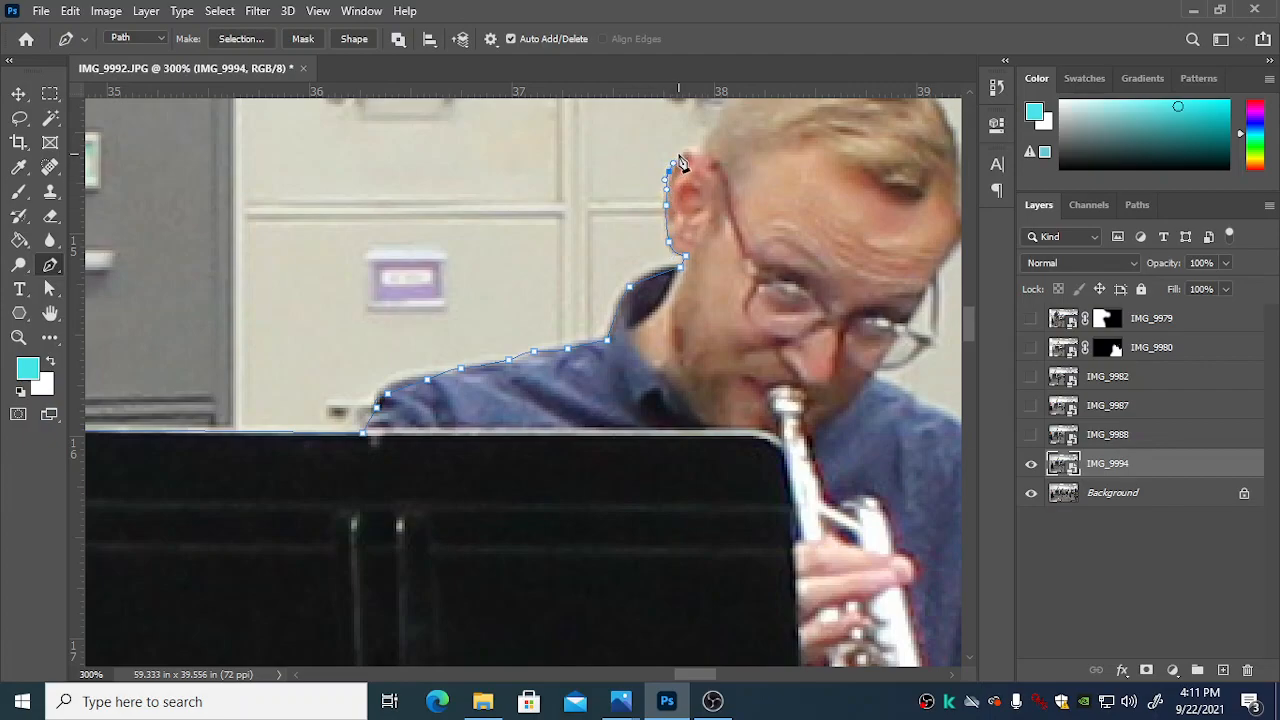
{"action": "left_click", "coordinate": [702, 154]}
Step: Trace the path over the top of the trumpet player's head, down his forehead and around the outer edge of his glasses
{"action": "scroll", "coordinate": [712, 190], "scroll_direction": "up", "scroll_amount": 3}
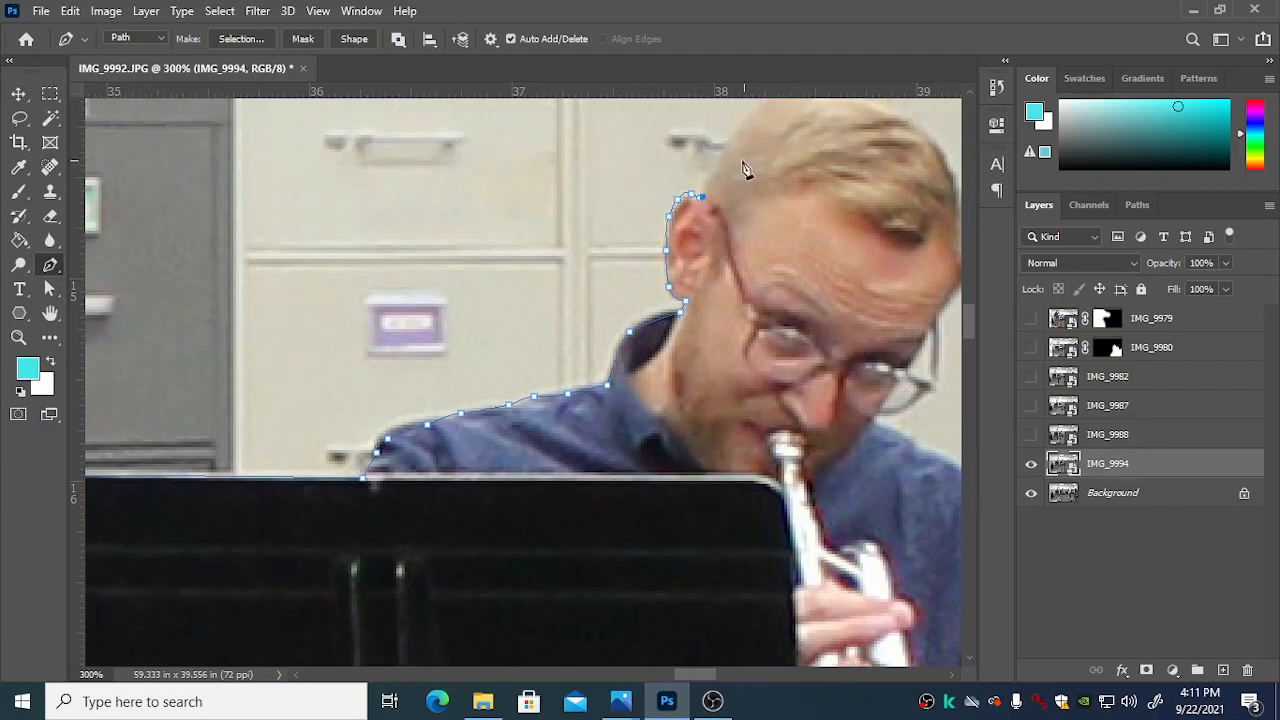
{"action": "left_click", "coordinate": [722, 205]}
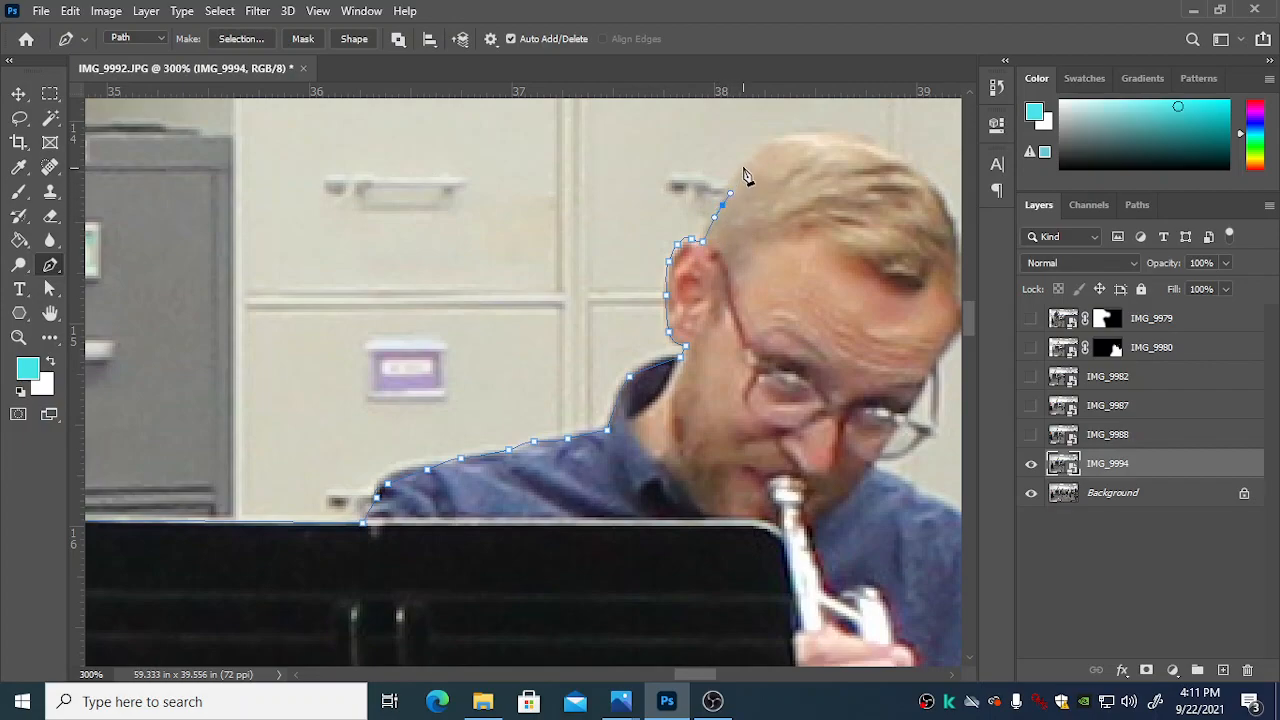
{"action": "left_click_drag", "start_coordinate": [821, 131], "coordinate": [842, 137]}
{"action": "left_click_drag", "start_coordinate": [702, 680], "coordinate": [708, 684]}
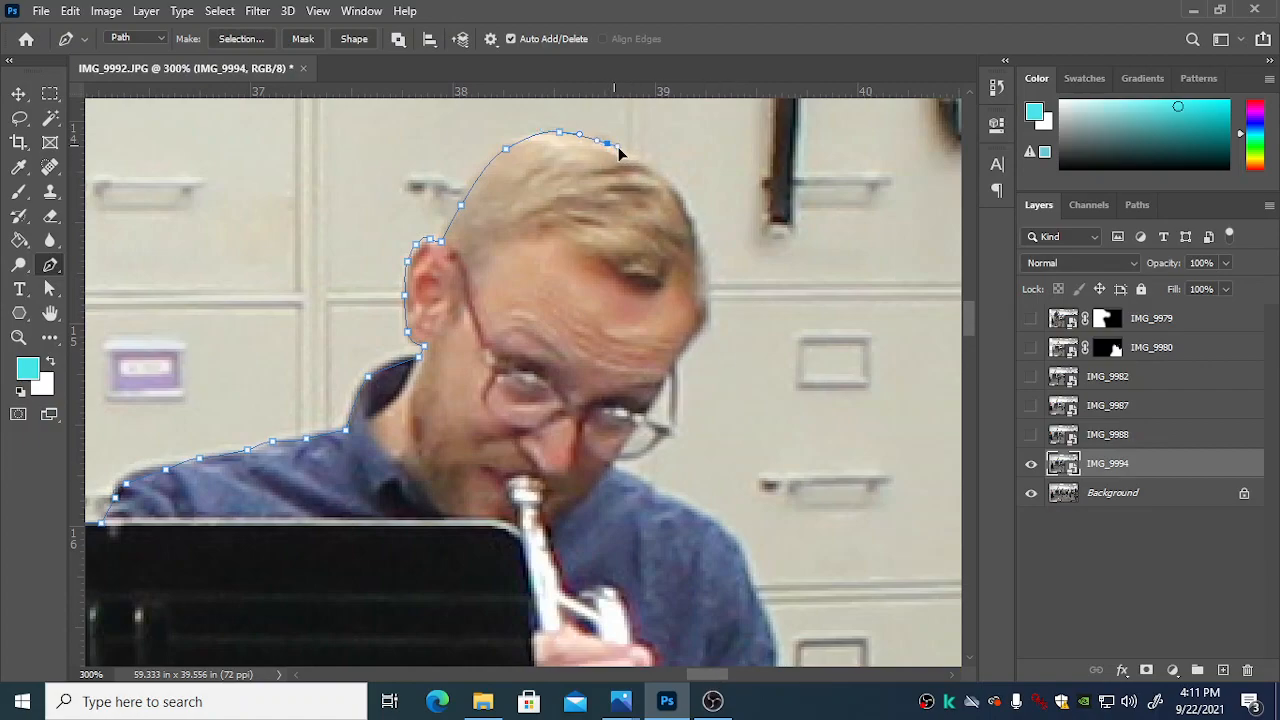
{"action": "left_click", "coordinate": [661, 176]}
{"action": "left_click", "coordinate": [690, 227]}
{"action": "left_click", "coordinate": [681, 356]}
{"action": "left_click", "coordinate": [670, 434]}
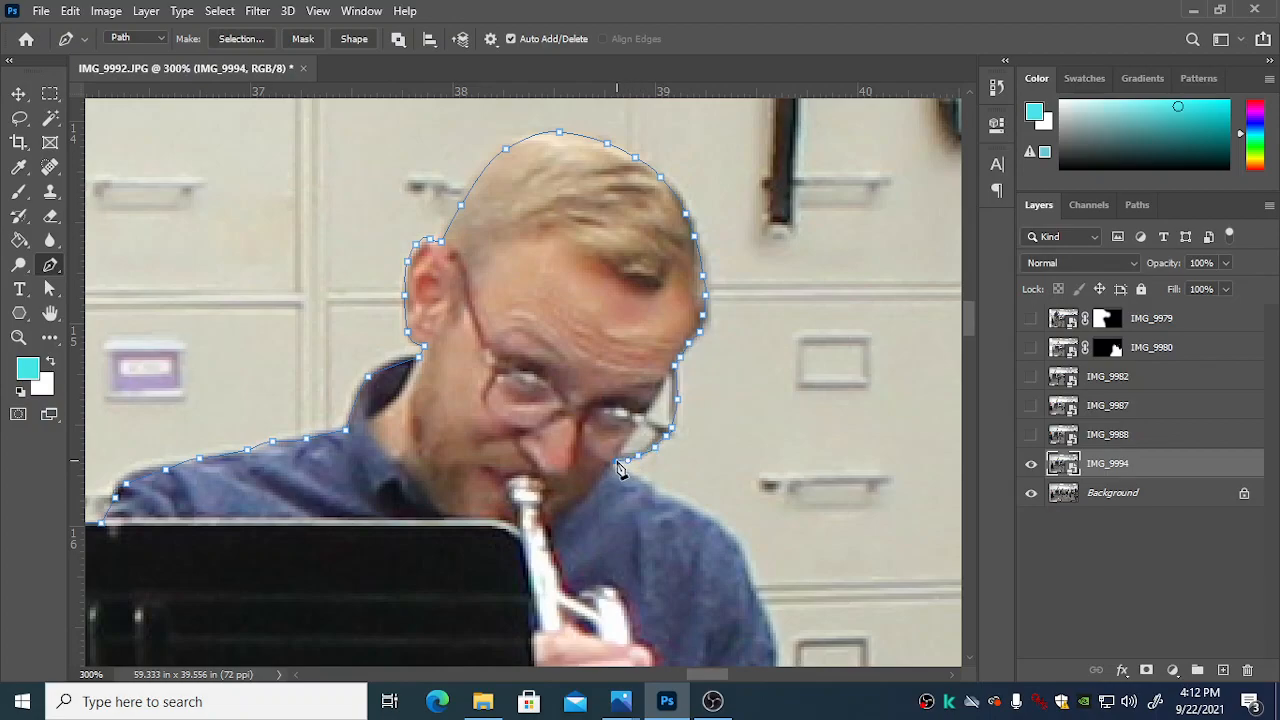
Step: Extend the path from beneath the glasses over the trumpet player's other shoulder and down the outside of his arm
{"action": "left_click", "coordinate": [613, 466]}
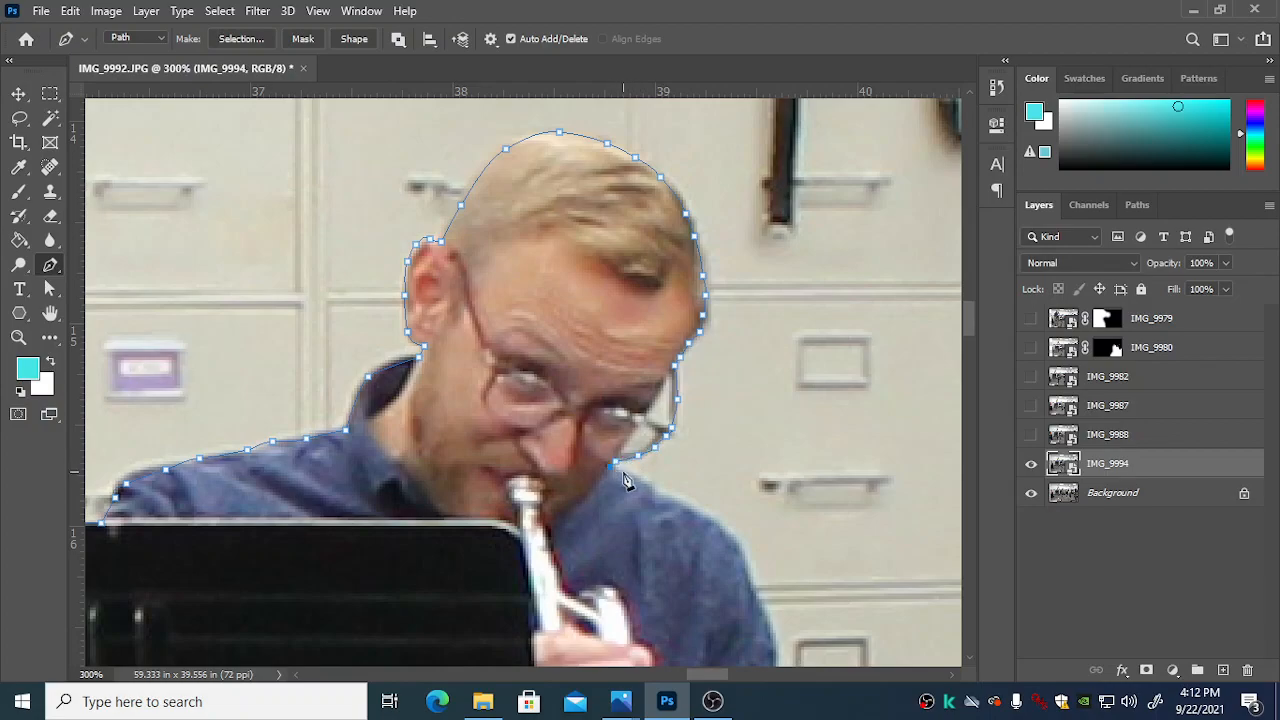
{"action": "left_click", "coordinate": [675, 497]}
{"action": "scroll", "coordinate": [750, 520], "scroll_direction": "down", "scroll_amount": 2}
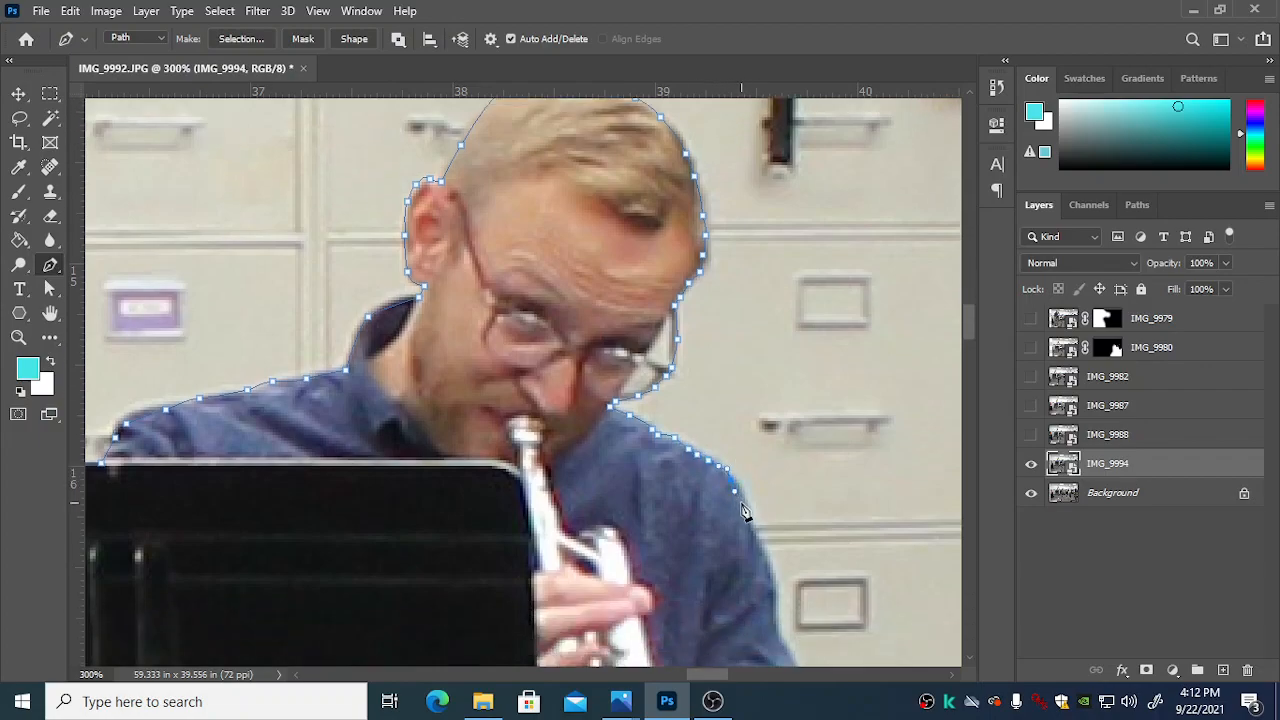
{"action": "scroll", "coordinate": [760, 528], "scroll_direction": "down", "scroll_amount": 2}
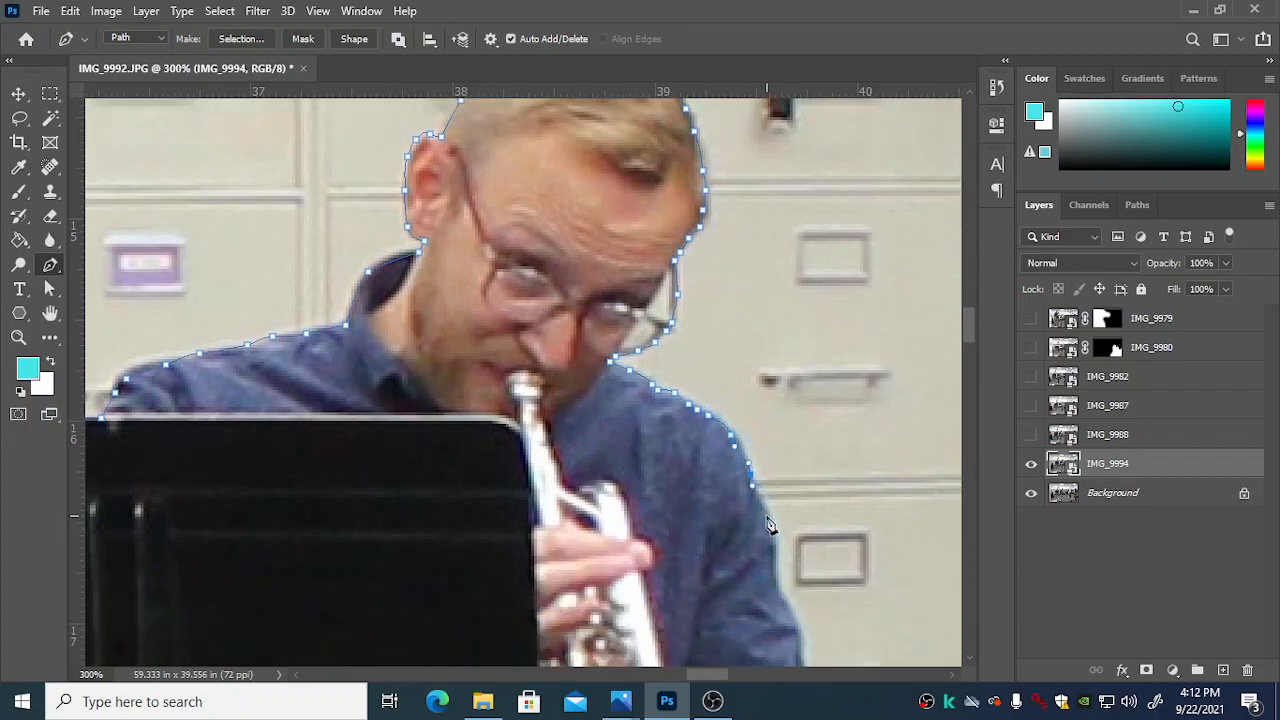
{"action": "scroll", "coordinate": [783, 597], "scroll_direction": "down", "scroll_amount": 4}
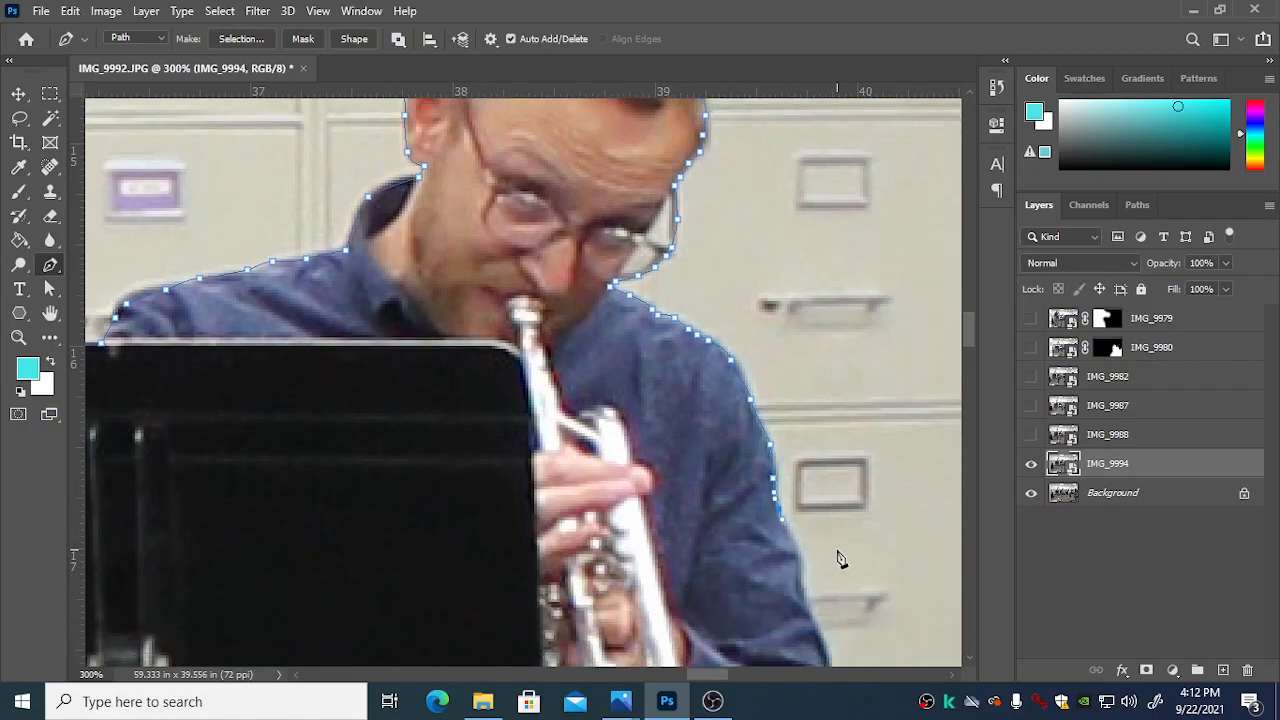
{"action": "left_click_drag", "start_coordinate": [796, 518], "coordinate": [800, 566]}
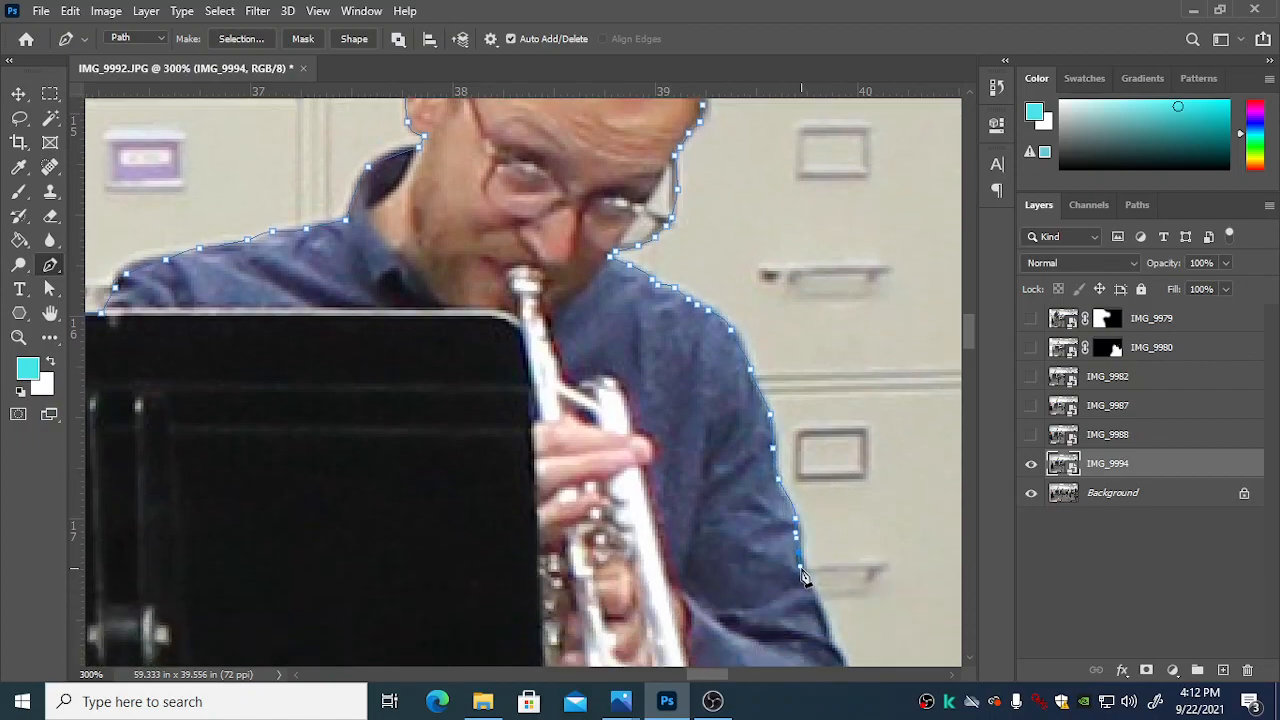
{"action": "scroll", "coordinate": [825, 555], "scroll_direction": "down", "scroll_amount": 4}
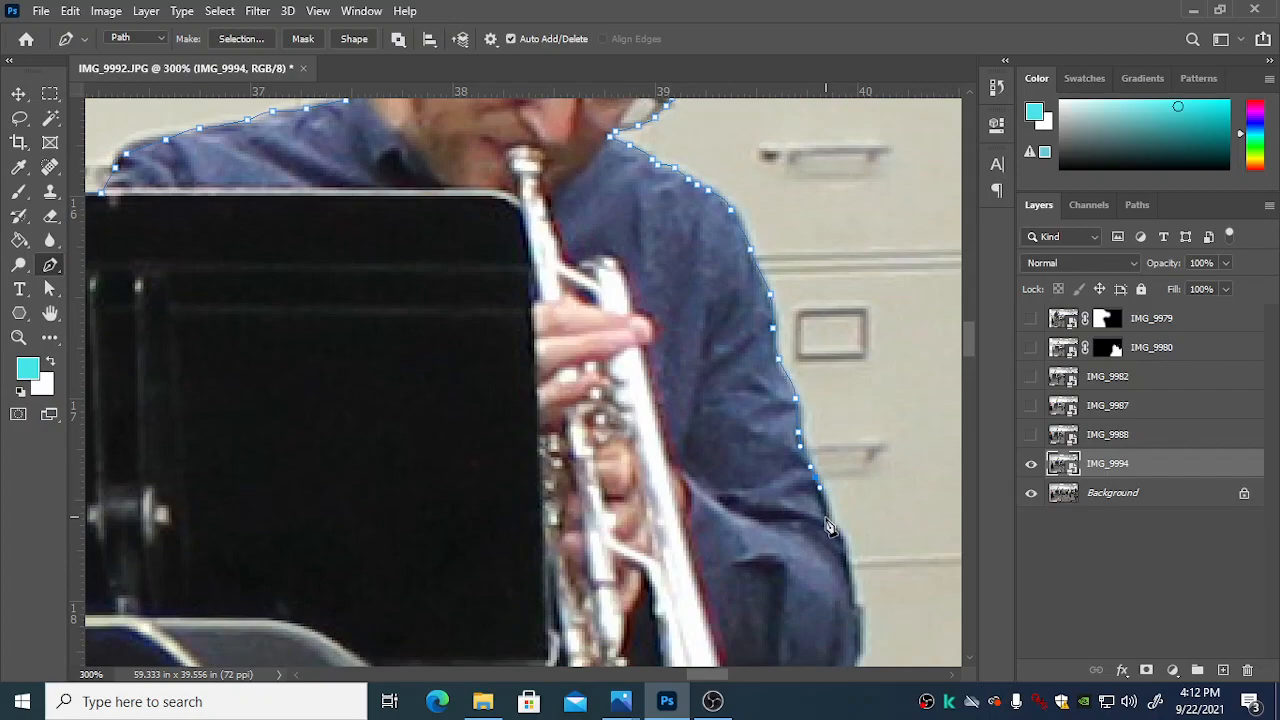
{"action": "left_click_drag", "start_coordinate": [845, 556], "coordinate": [848, 569]}
Step: Trace the path around the trumpet player's elbow and along the outer rim of the trumpet bell
{"action": "scroll", "coordinate": [869, 600], "scroll_direction": "down", "scroll_amount": 2}
{"action": "left_click_drag", "start_coordinate": [862, 583], "coordinate": [804, 611]}
{"action": "scroll", "coordinate": [850, 620], "scroll_direction": "down", "scroll_amount": 1}
{"action": "left_click", "coordinate": [793, 613]}
{"action": "scroll", "coordinate": [834, 558], "scroll_direction": "down", "scroll_amount": 2}
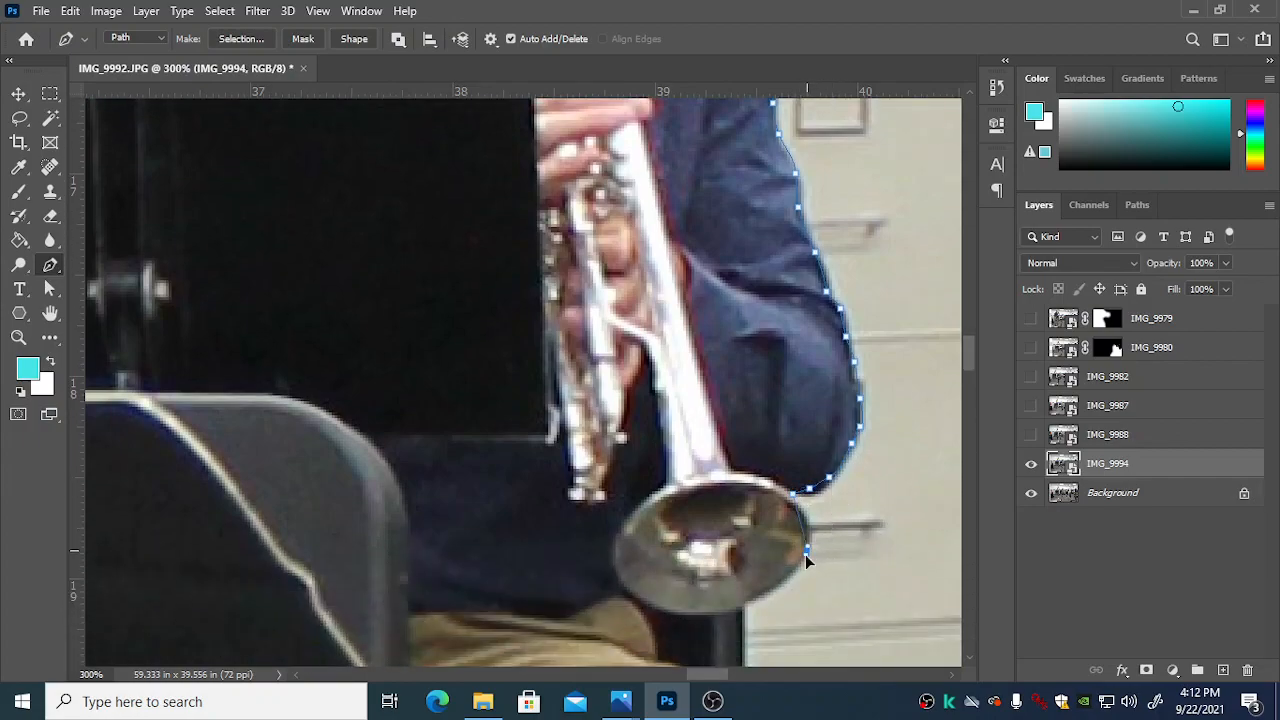
{"action": "left_click_drag", "start_coordinate": [776, 587], "coordinate": [767, 592]}
{"action": "scroll", "coordinate": [755, 570], "scroll_direction": "down", "scroll_amount": 3}
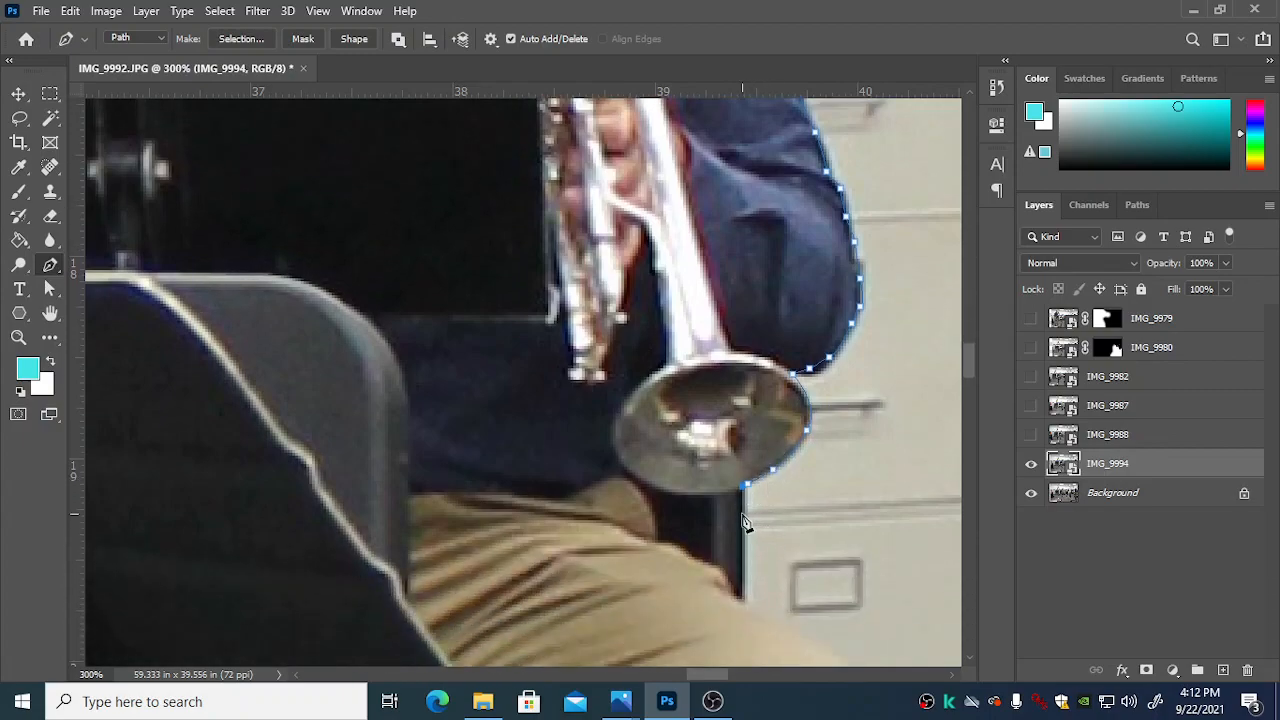
Step: Continue the path down the chair back edge, over the thigh and knee, and down the shin to the front music stand
{"action": "left_click_drag", "start_coordinate": [740, 588], "coordinate": [742, 610]}
{"action": "key", "text": "ctrl+minus"}
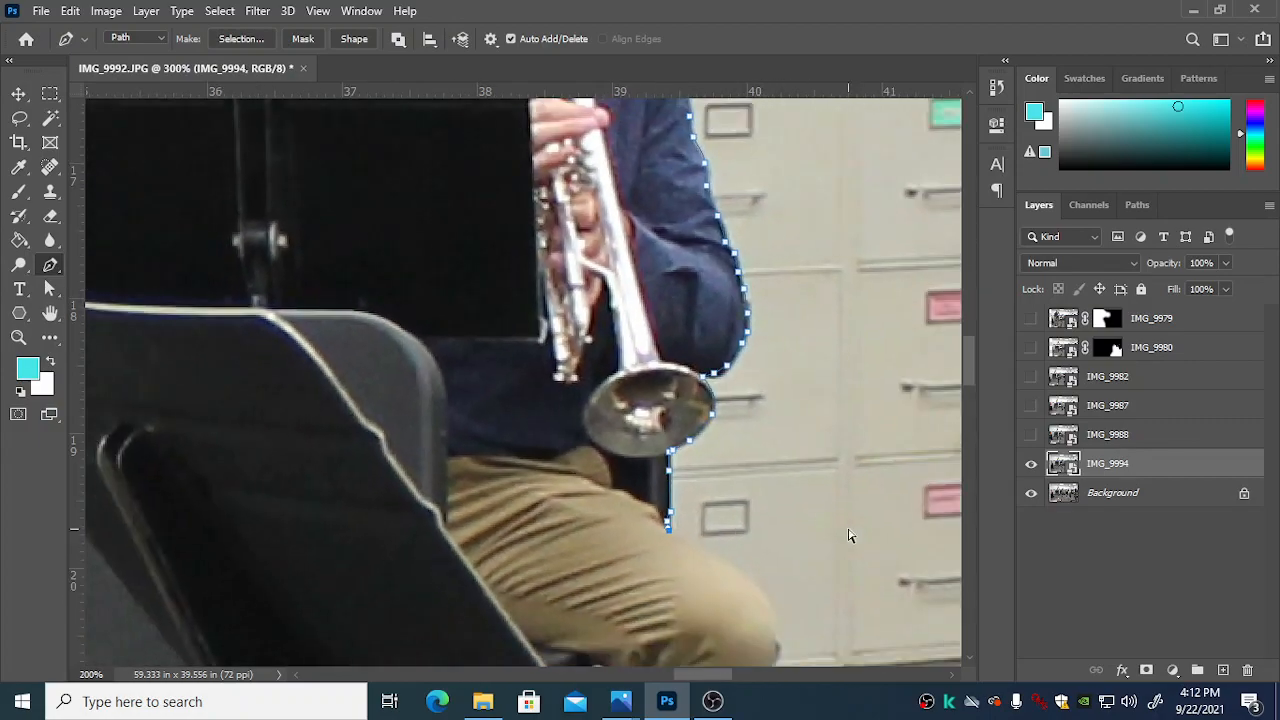
{"action": "scroll", "coordinate": [776, 628], "scroll_direction": "down", "scroll_amount": 2}
{"action": "left_click", "coordinate": [777, 590]}
{"action": "scroll", "coordinate": [772, 600], "scroll_direction": "down", "scroll_amount": 2}
{"action": "scroll", "coordinate": [756, 610], "scroll_direction": "down", "scroll_amount": 2}
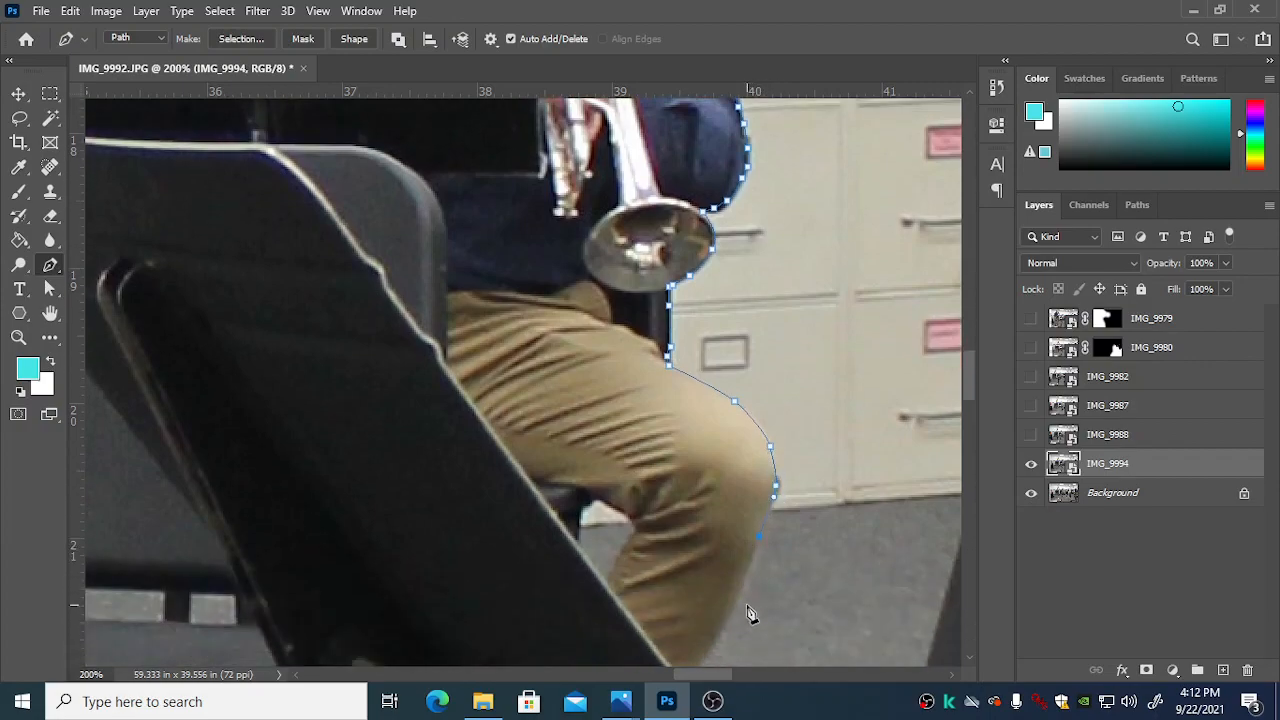
{"action": "left_click", "coordinate": [701, 660]}
Step: Close the path by following the front music stand's edge back up to the starting point on the rear stand
{"action": "key", "text": "ctrl+minus"}
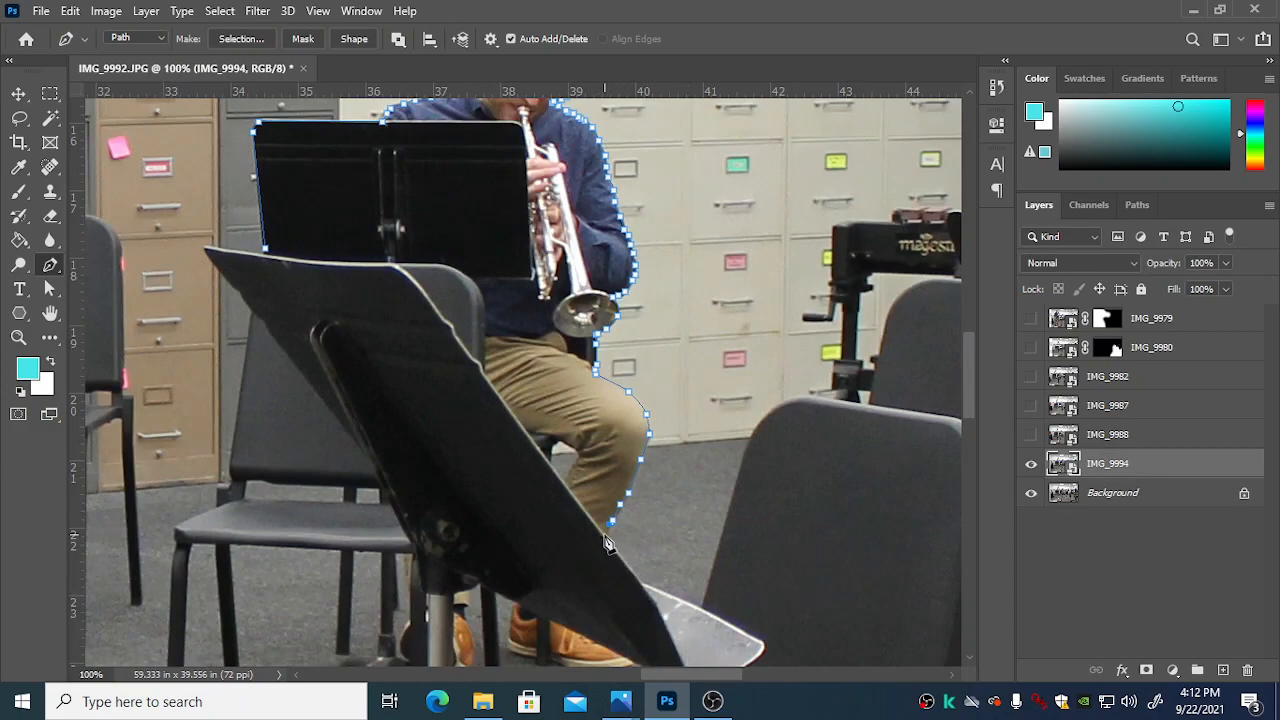
{"action": "left_click", "coordinate": [391, 263]}
{"action": "left_click", "coordinate": [265, 248]}
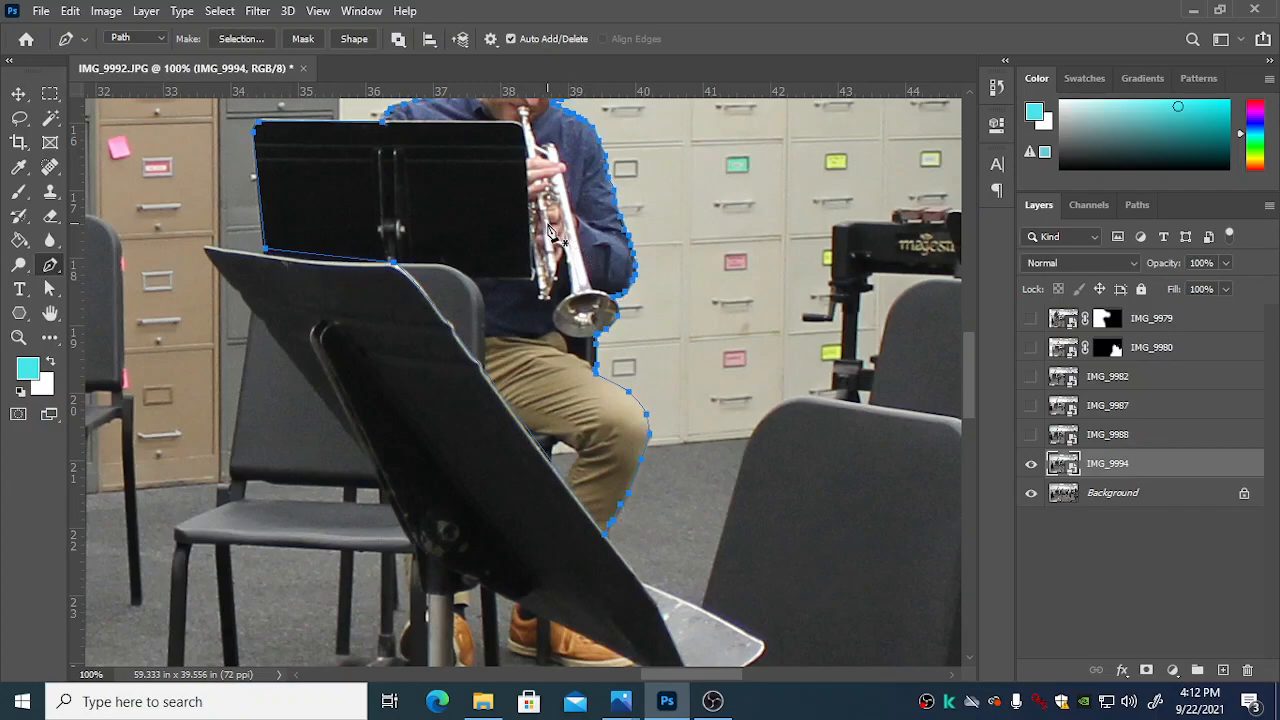
{"action": "key", "text": "ctrl+minus"}
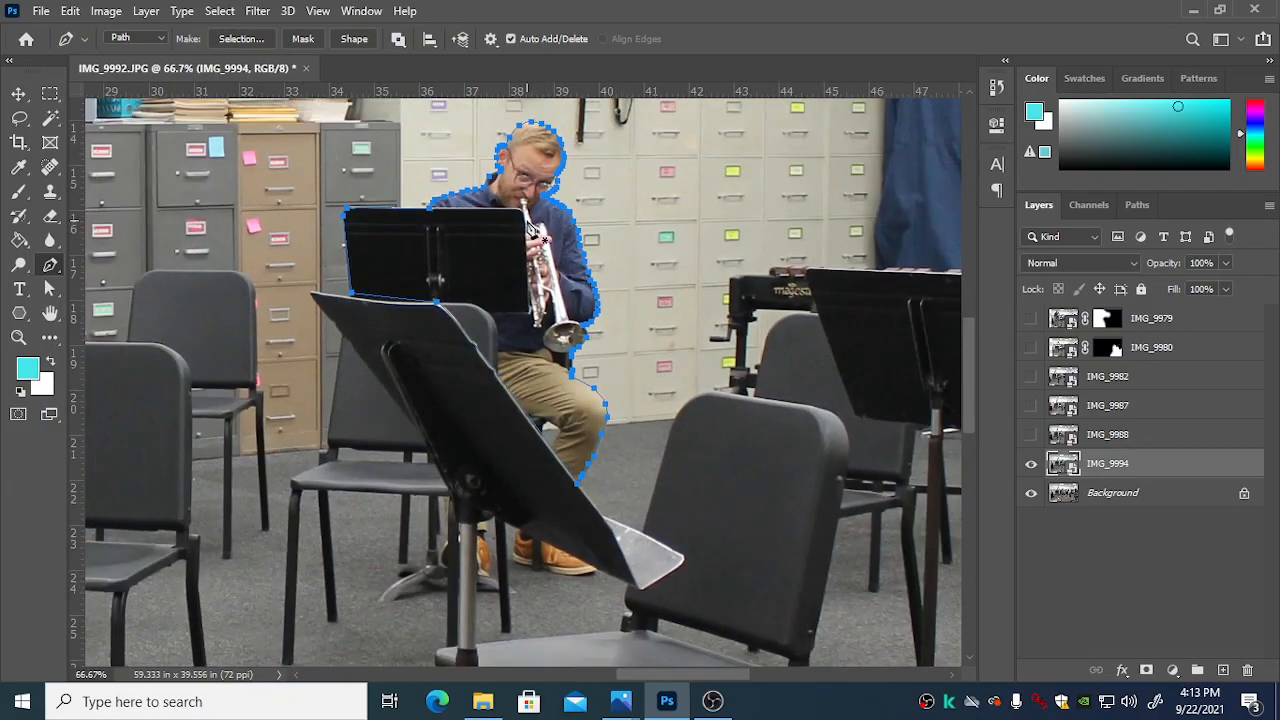
{"action": "scroll", "coordinate": [530, 224], "scroll_direction": "up", "scroll_amount": 1}
{"action": "scroll", "coordinate": [605, 195], "scroll_direction": "up", "scroll_amount": 1}
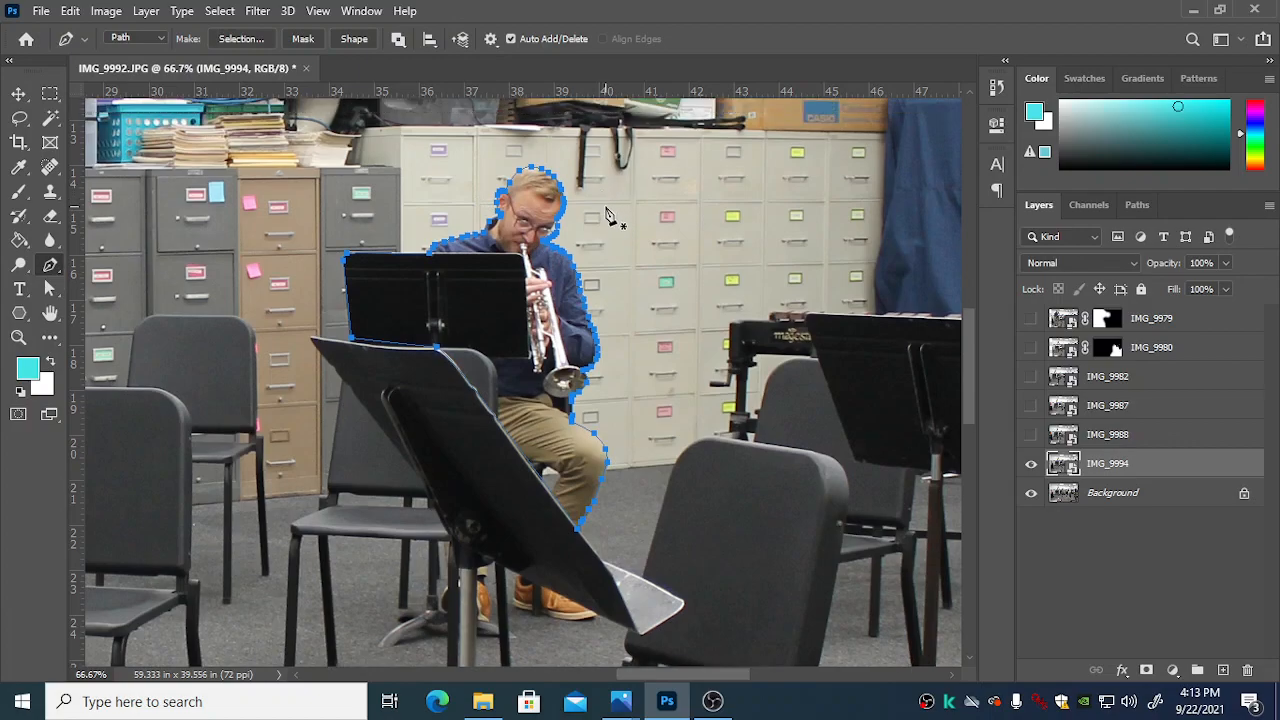
Step: Convert the path to a selection feathered by 1 pixel and apply it as a layer mask on IMG_9994
{"action": "key", "text": "ctrl+Return"}
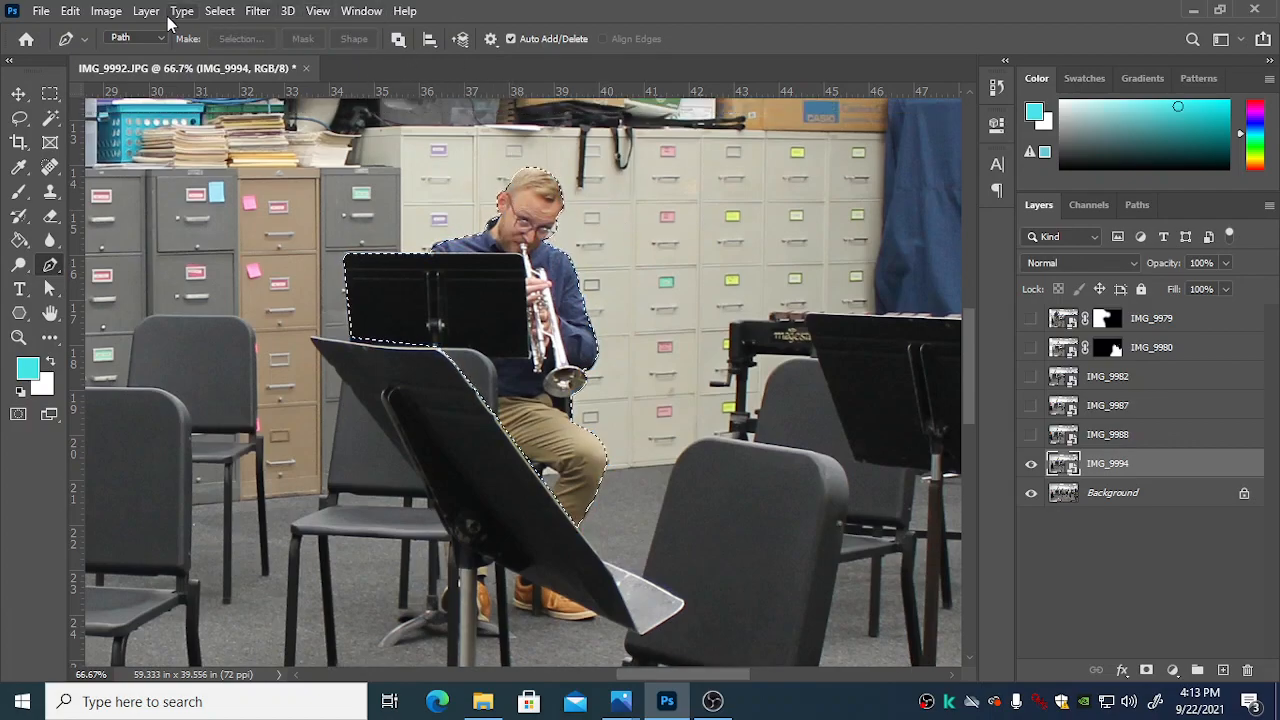
{"action": "left_click", "coordinate": [217, 11]}
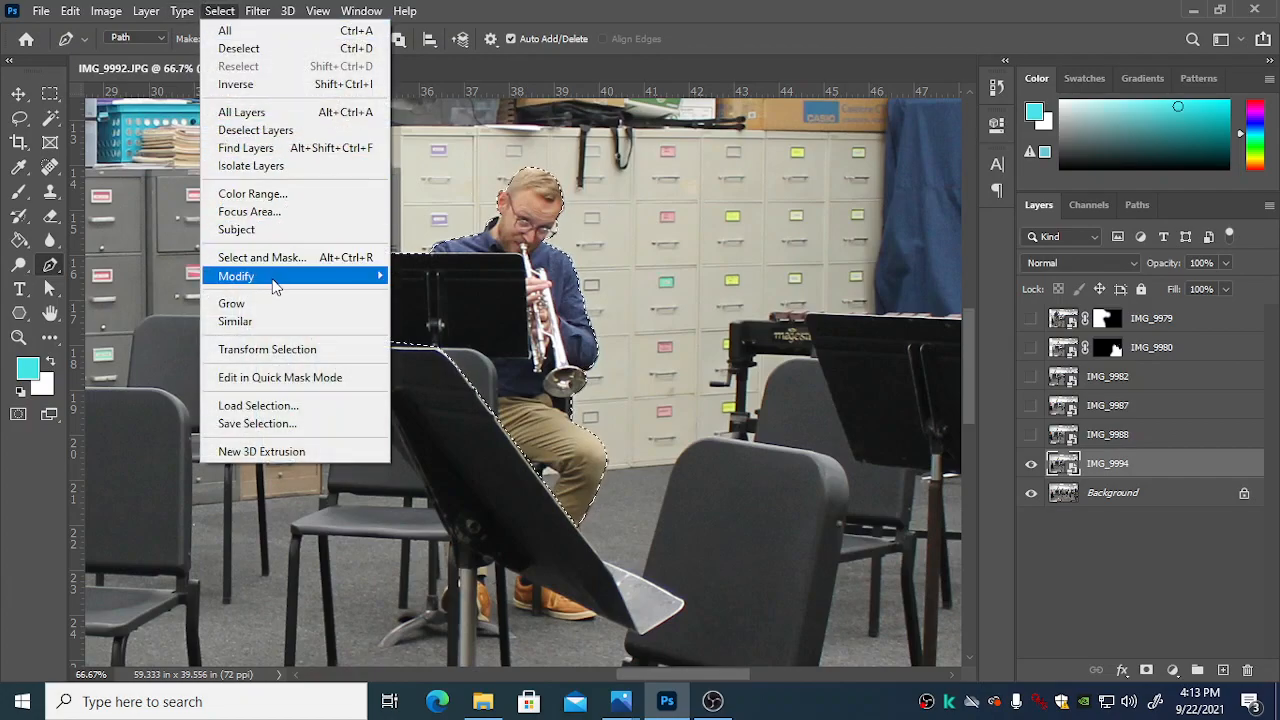
{"action": "mouse_move", "coordinate": [278, 280]}
{"action": "left_click", "coordinate": [428, 346]}
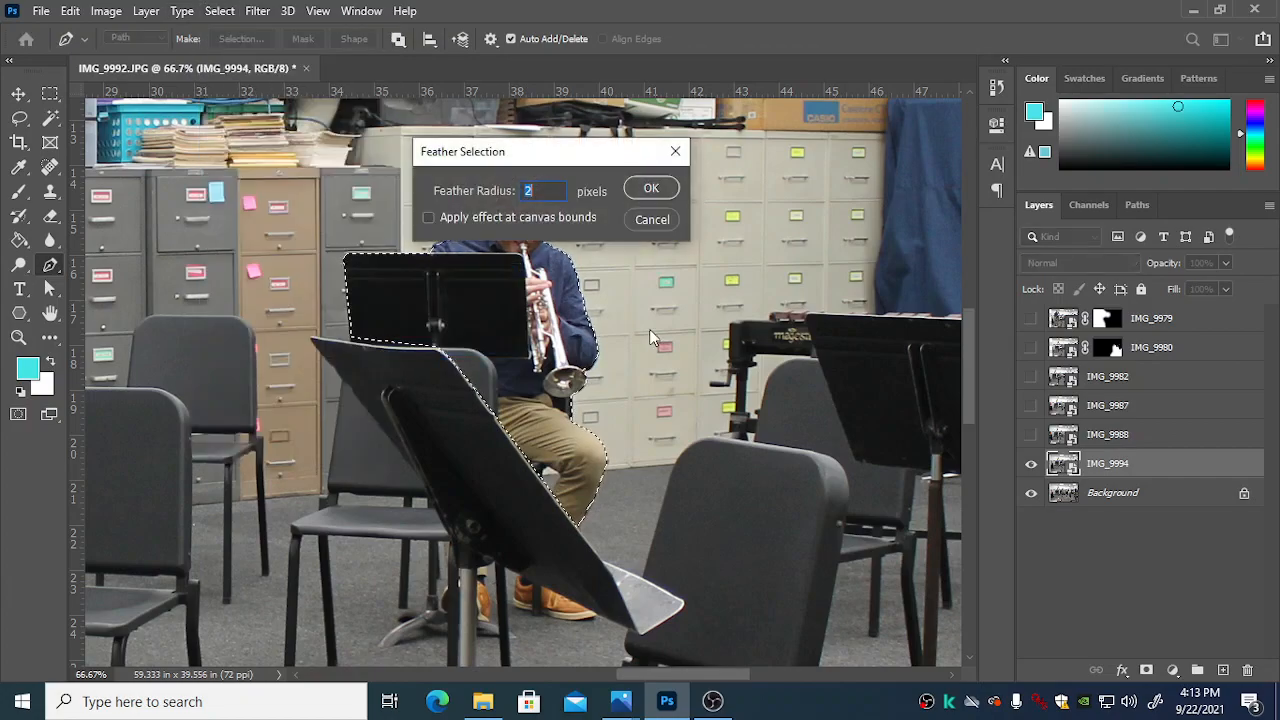
{"action": "type", "text": "10"}
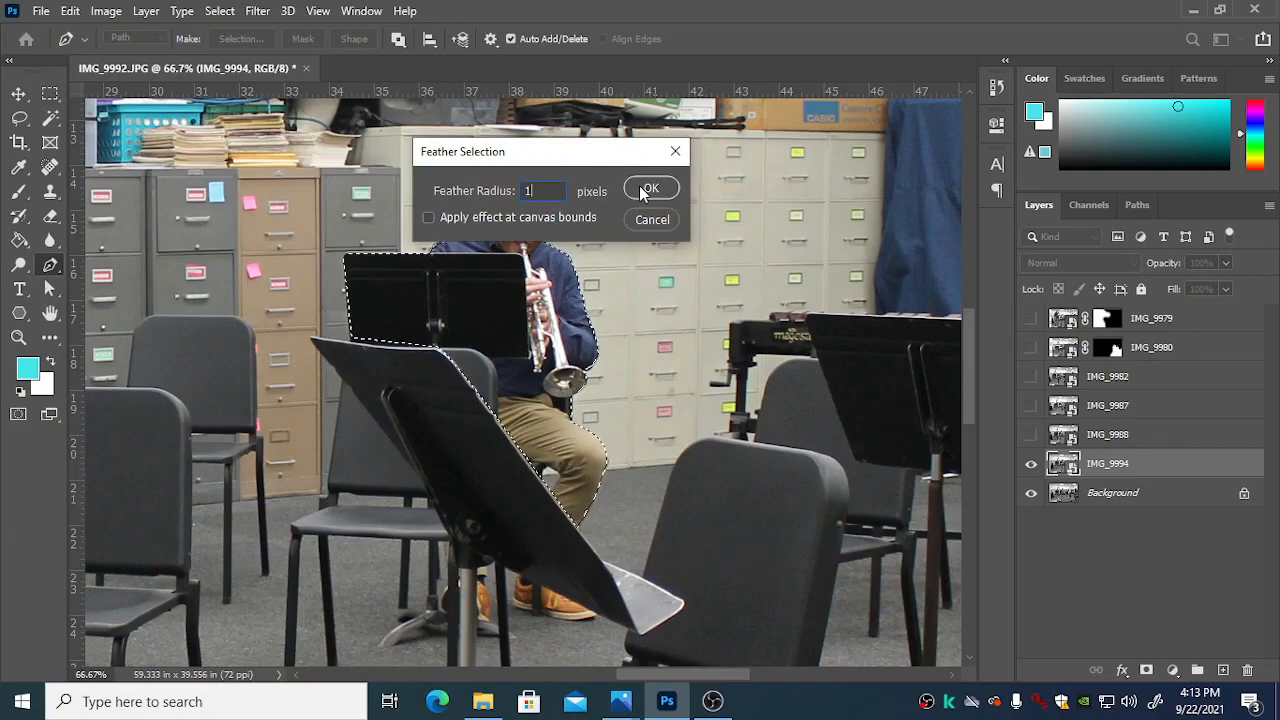
{"action": "left_click", "coordinate": [645, 187]}
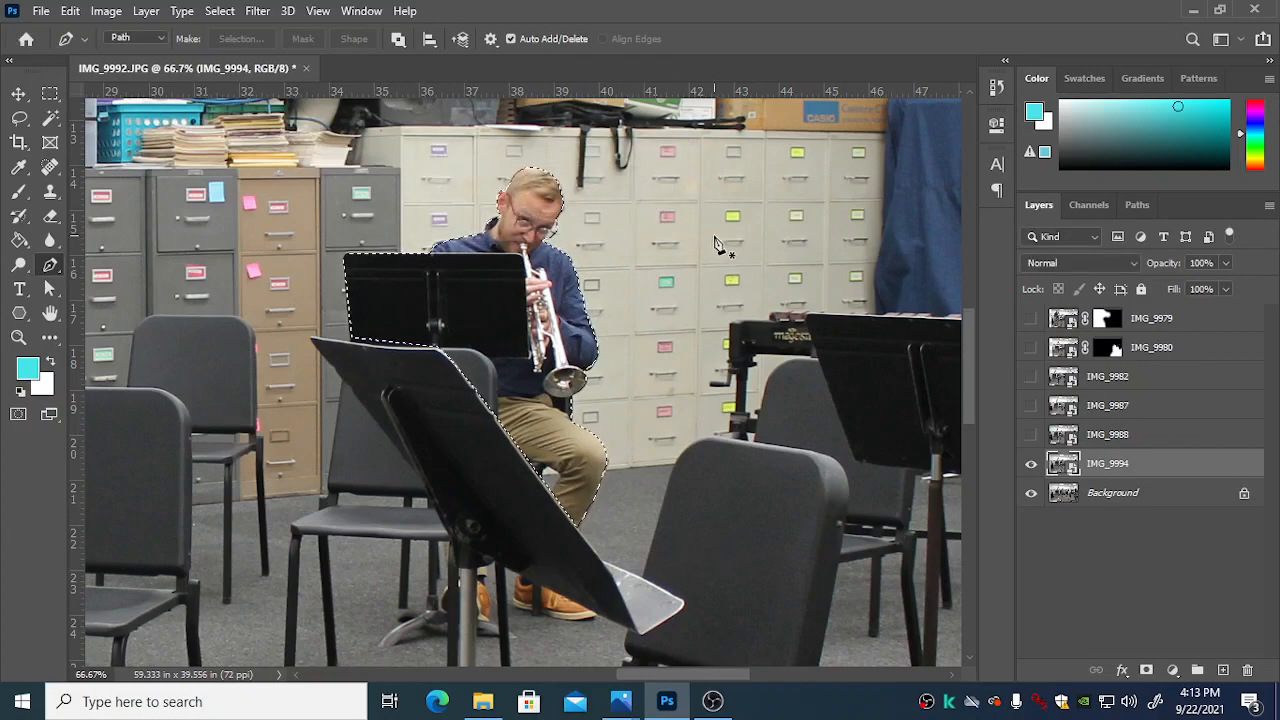
{"action": "left_click", "coordinate": [1147, 670]}
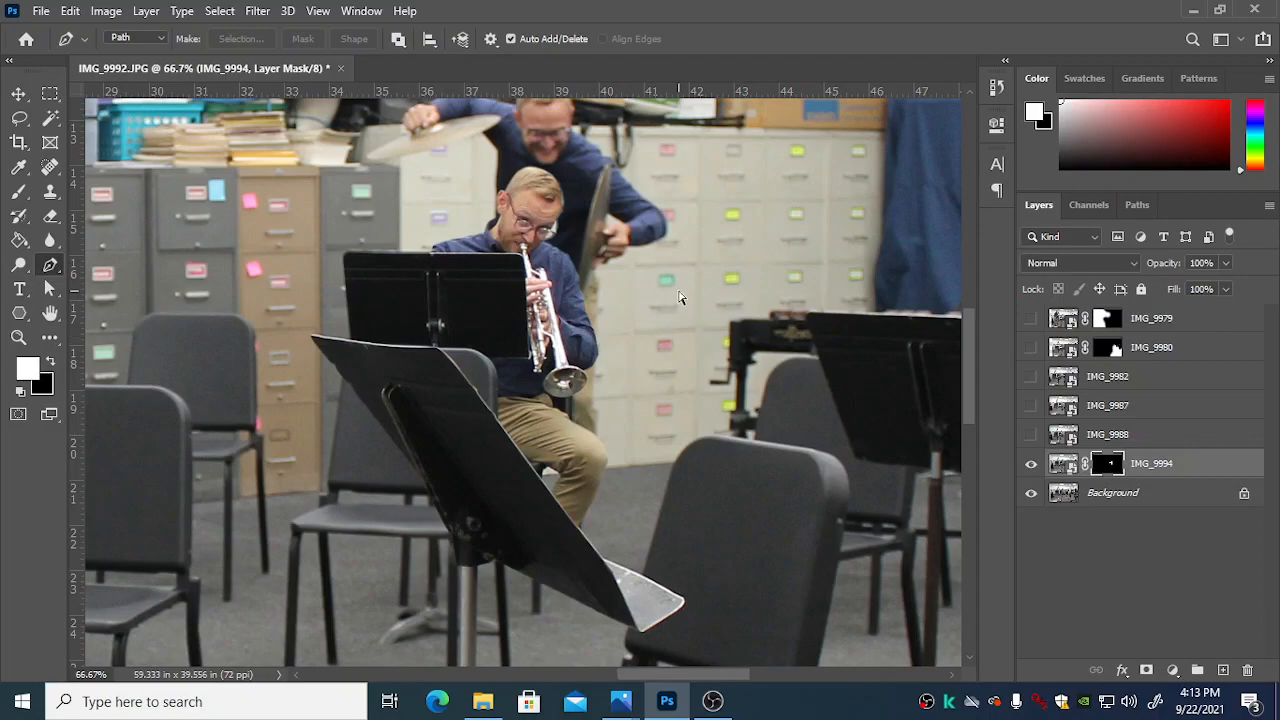
Step: Paint black with a 25-pixel brush on the IMG_9994 mask along the outer edge of the trumpet player's sleeve
{"action": "scroll", "coordinate": [679, 297], "scroll_direction": "up", "scroll_amount": 3}
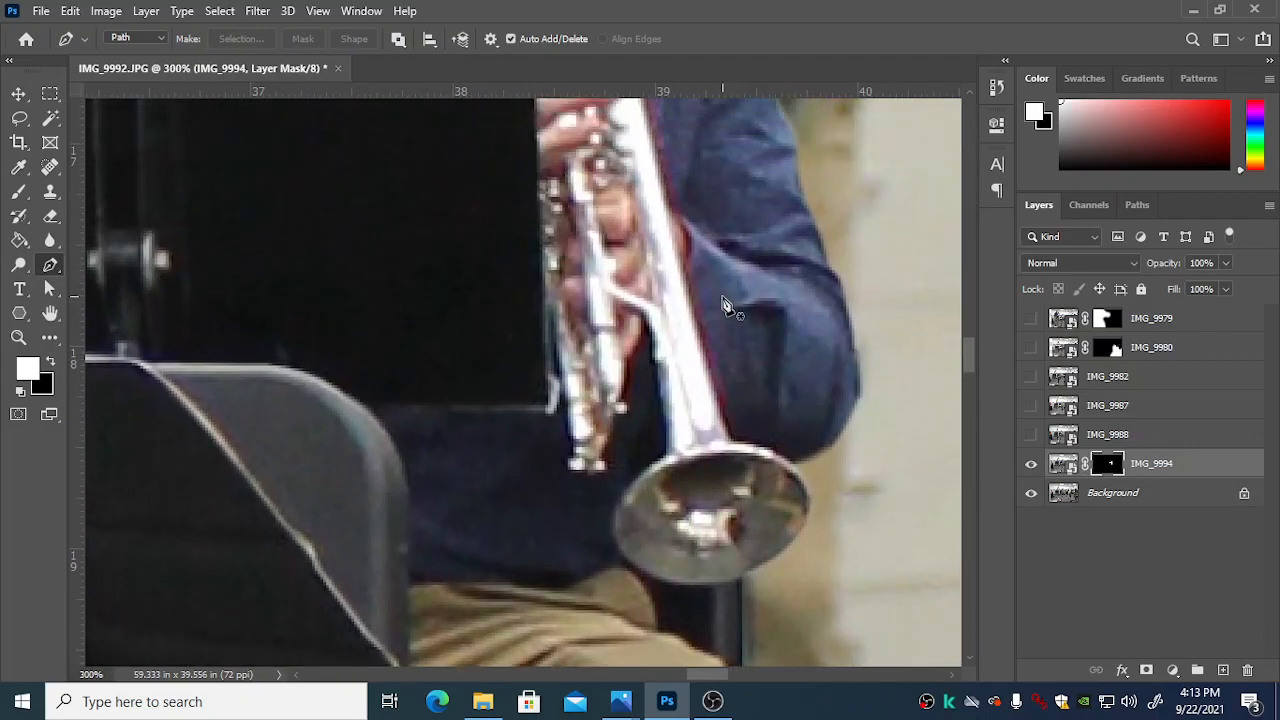
{"action": "scroll", "coordinate": [725, 305], "scroll_direction": "up", "scroll_amount": 5}
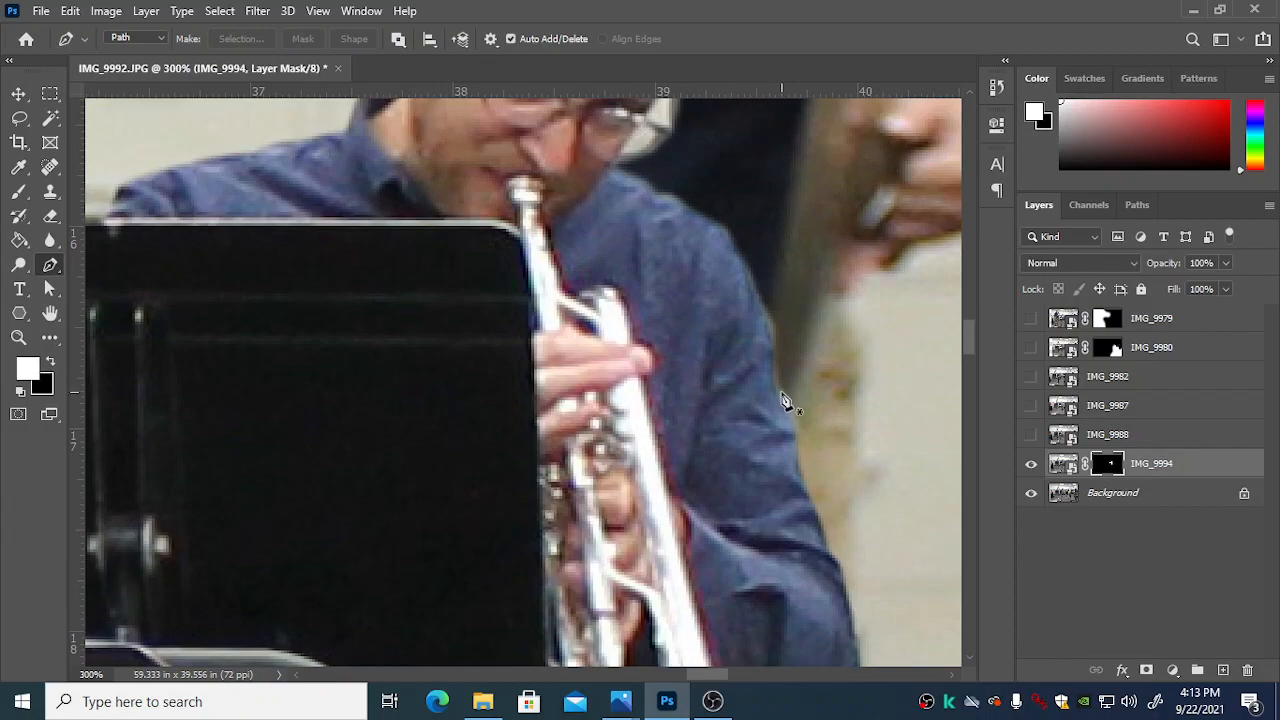
{"action": "left_click", "coordinate": [19, 195]}
{"action": "key", "text": "bracketleft"}
{"action": "key", "text": "bracketleft"}
{"action": "key", "text": "bracketleft"}
{"action": "key", "text": "bracketleft"}
{"action": "key", "text": "bracketleft"}
{"action": "key", "text": "bracketleft"}
{"action": "key", "text": "bracketleft"}
{"action": "key", "text": "bracketleft"}
{"action": "key", "text": "bracketleft"}
{"action": "key", "text": "bracketleft"}
{"action": "key", "text": "bracketleft"}
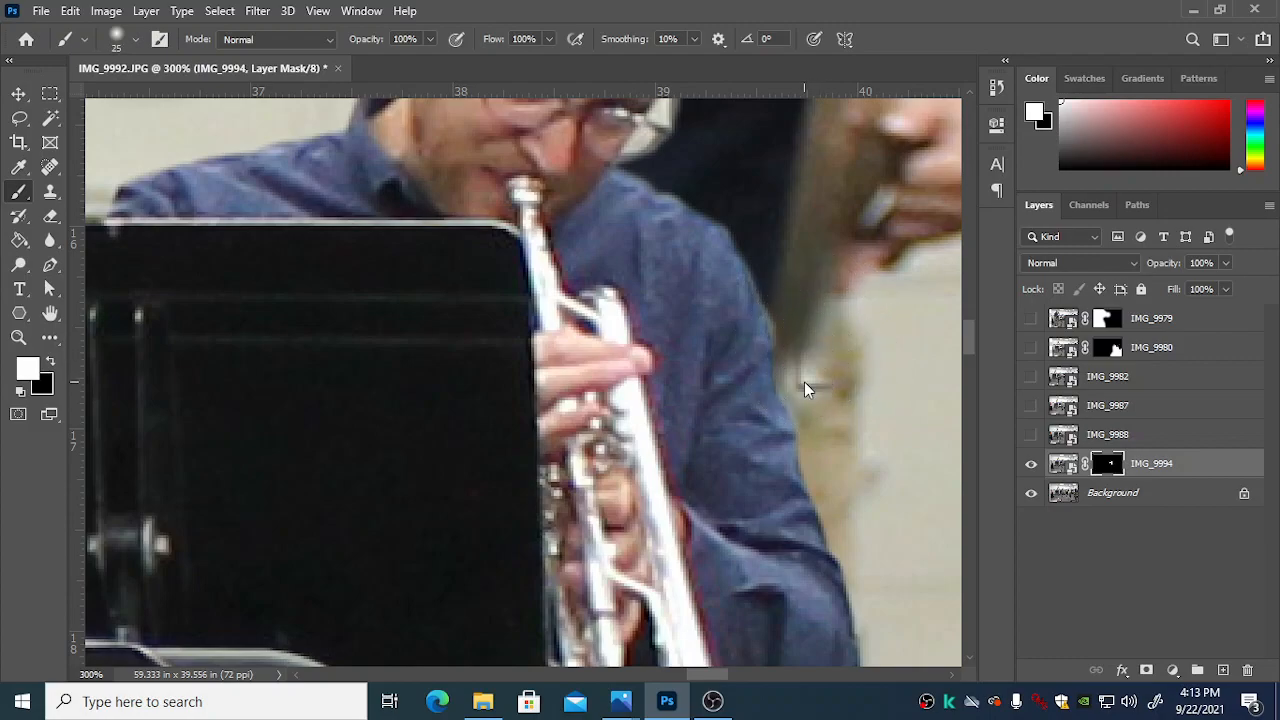
{"action": "left_click", "coordinate": [817, 383]}
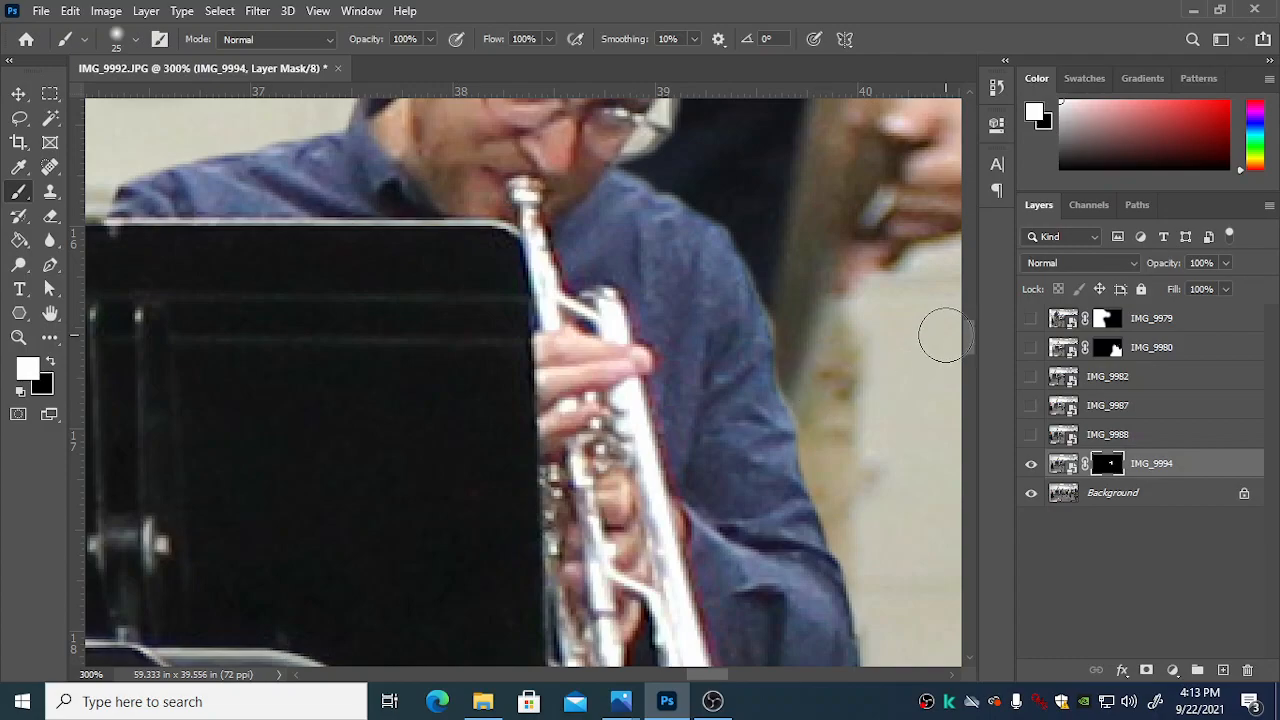
{"action": "key", "text": "x"}
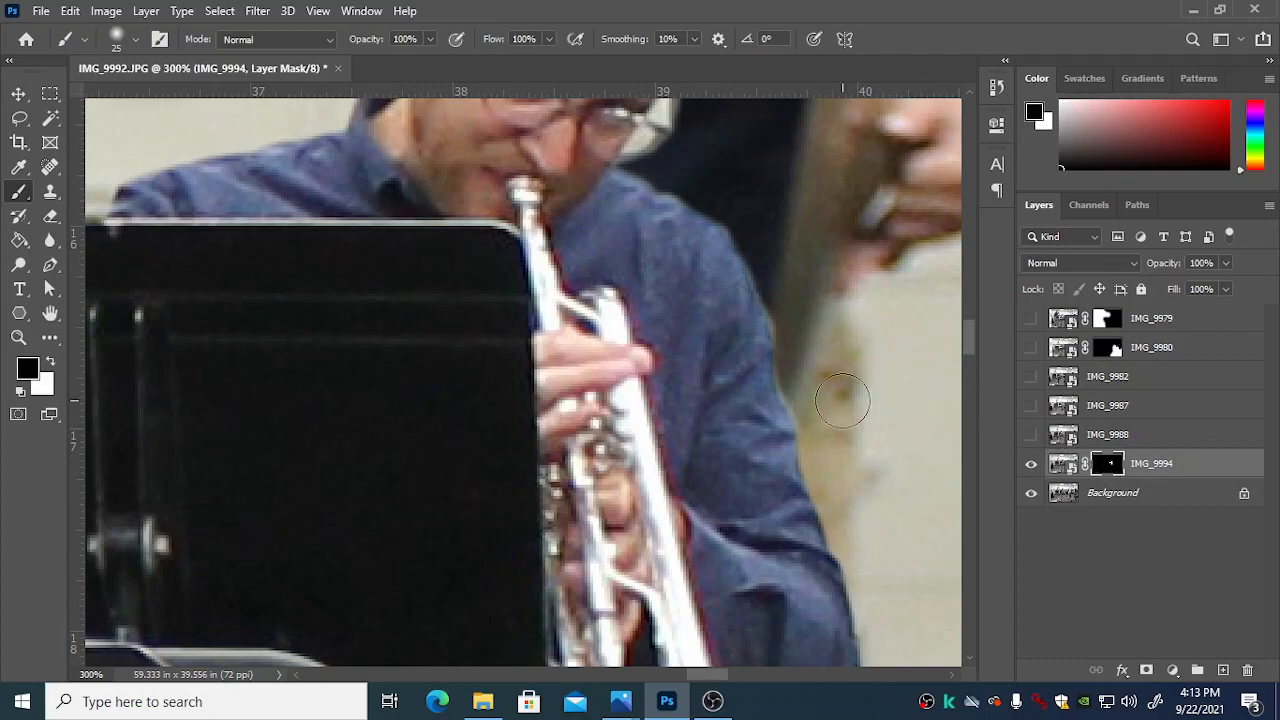
{"action": "mouse_move", "coordinate": [801, 377]}
{"action": "left_mouse_down"}
{"action": "mouse_move", "coordinate": [821, 460]}
{"action": "mouse_move", "coordinate": [845, 494]}
{"action": "left_mouse_up"}
Step: Select the pale background patches showing through the trumpet player's glasses on the IMG_9994 image with the Magic Wand
{"action": "scroll", "coordinate": [844, 494], "scroll_direction": "up", "scroll_amount": 3}
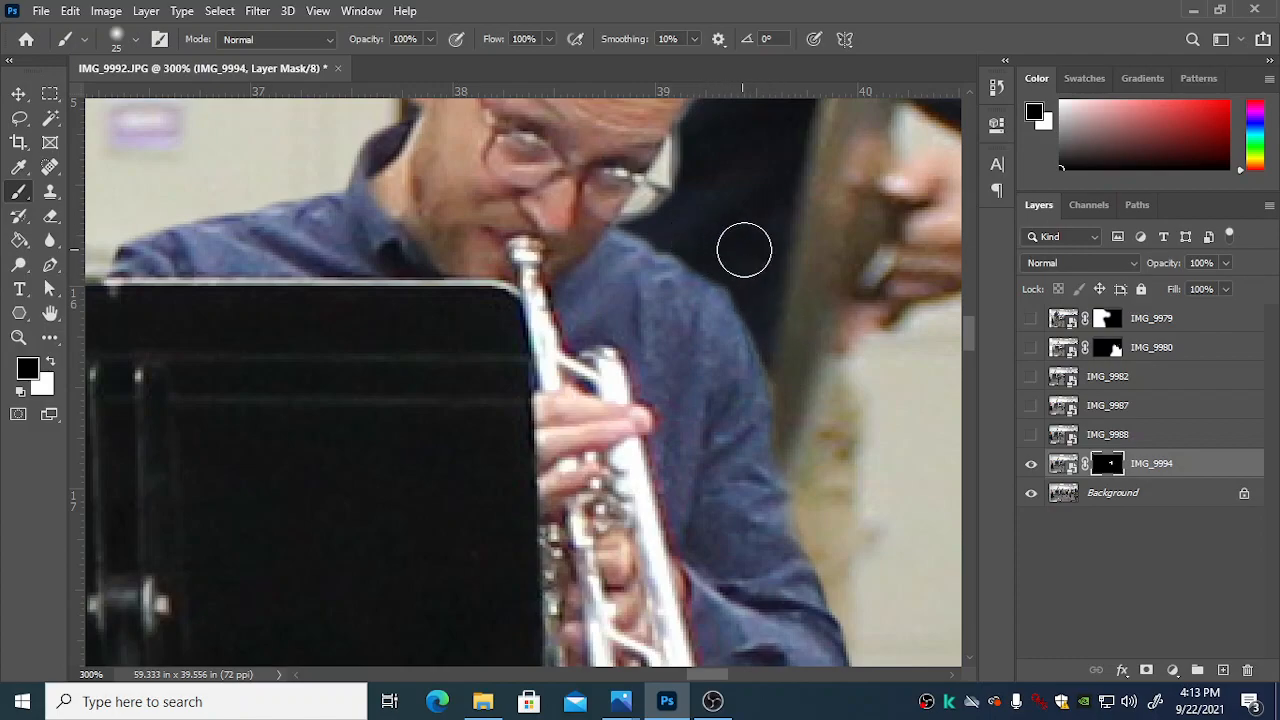
{"action": "scroll", "coordinate": [740, 250], "scroll_direction": "up", "scroll_amount": 6}
{"action": "scroll", "coordinate": [625, 277], "scroll_direction": "up", "scroll_amount": 6}
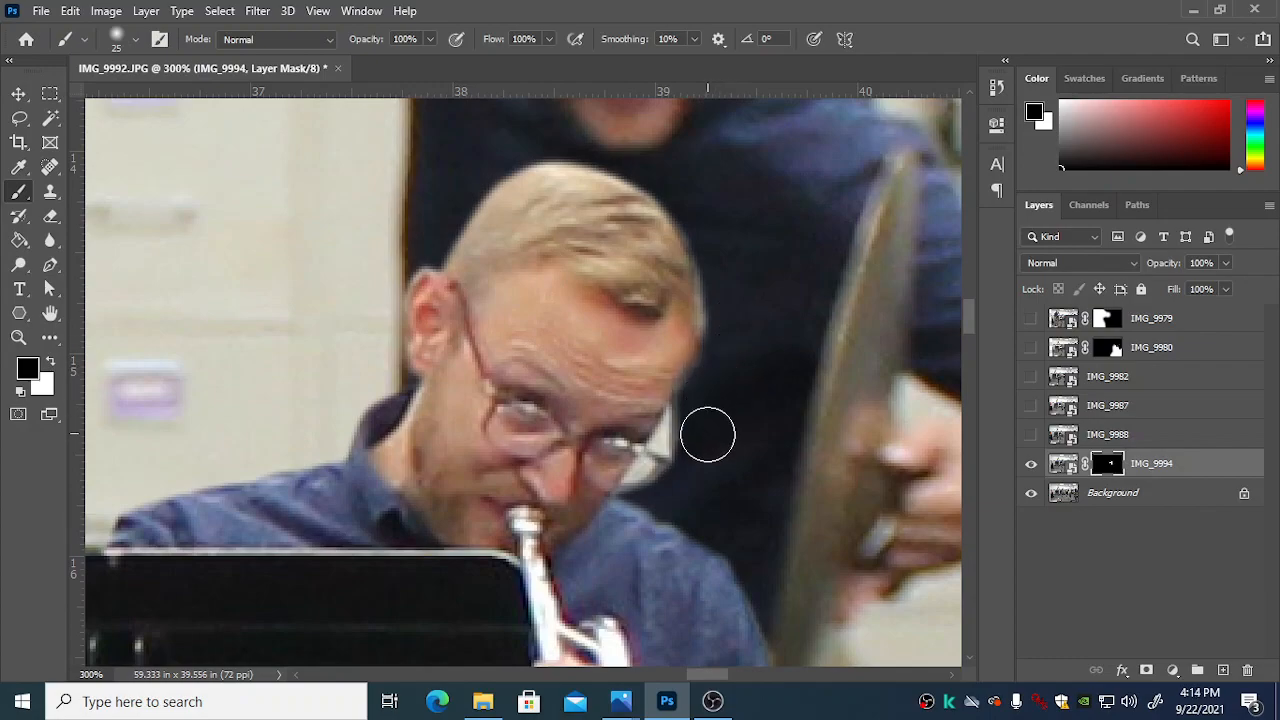
{"action": "scroll", "coordinate": [709, 445], "scroll_direction": "up", "scroll_amount": 1}
{"action": "scroll", "coordinate": [709, 450], "scroll_direction": "up", "scroll_amount": 2}
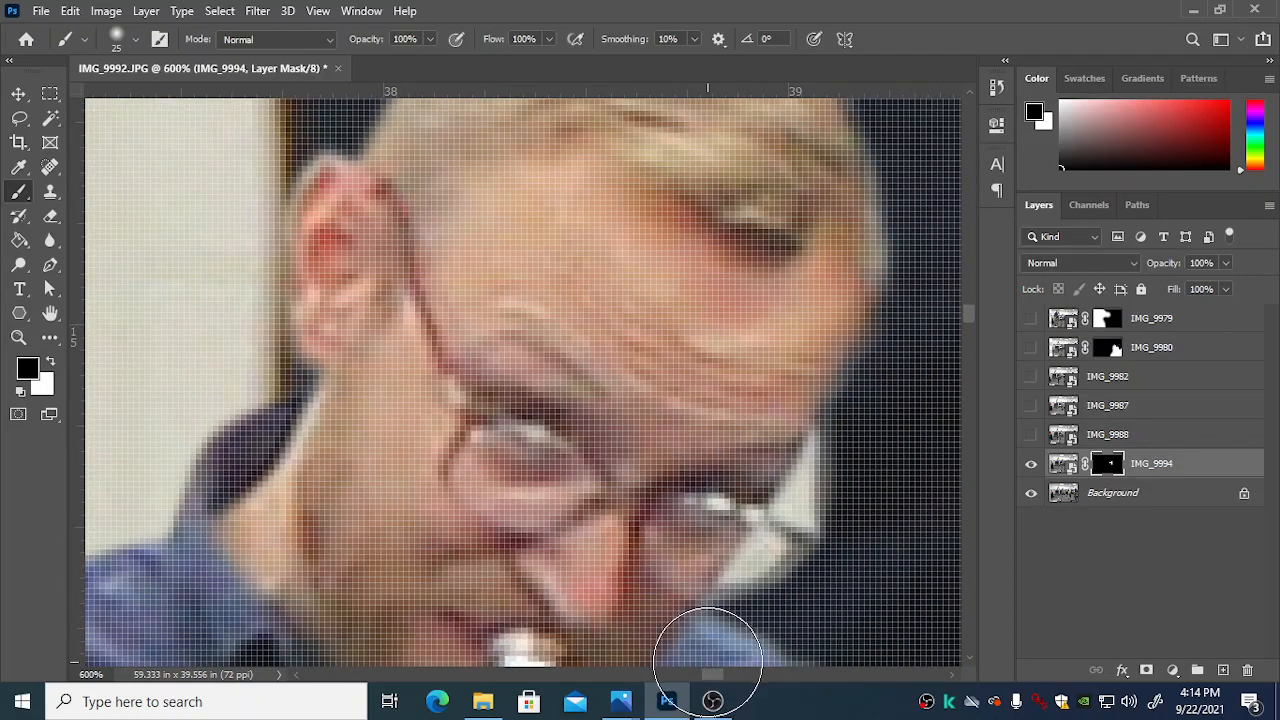
{"action": "left_click_drag", "start_coordinate": [706, 675], "coordinate": [707, 675]}
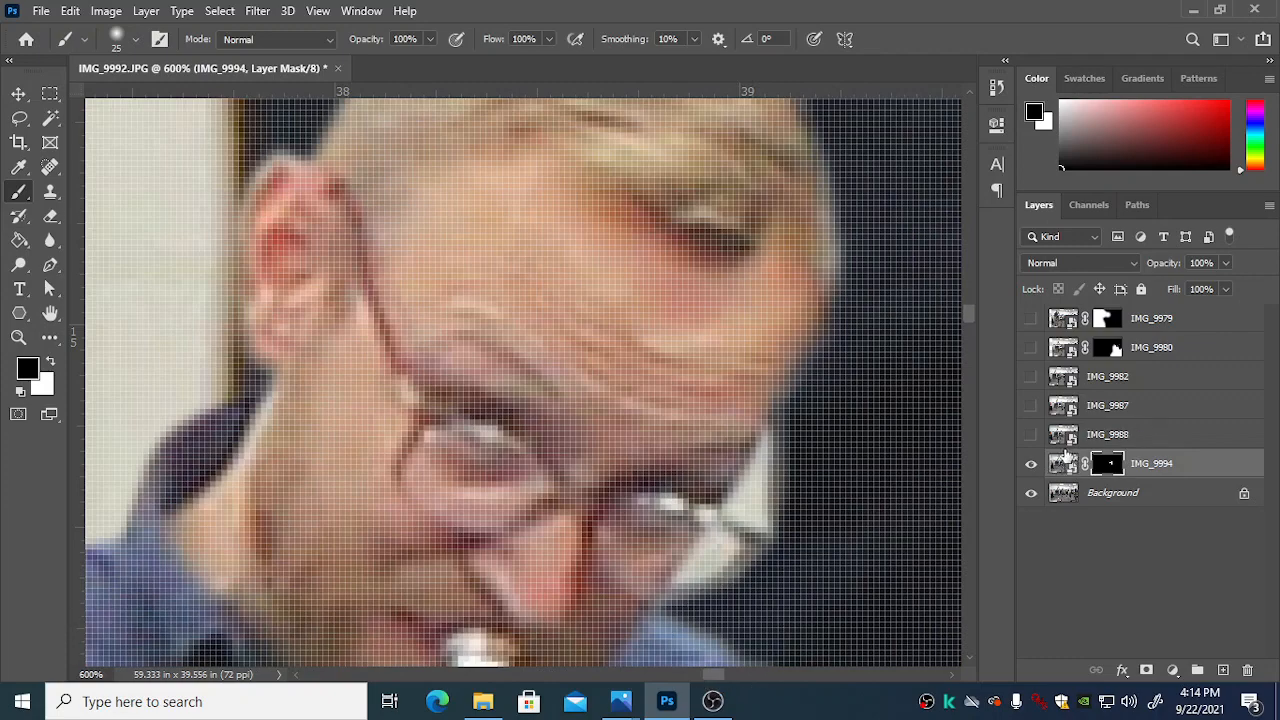
{"action": "left_click", "coordinate": [1058, 474]}
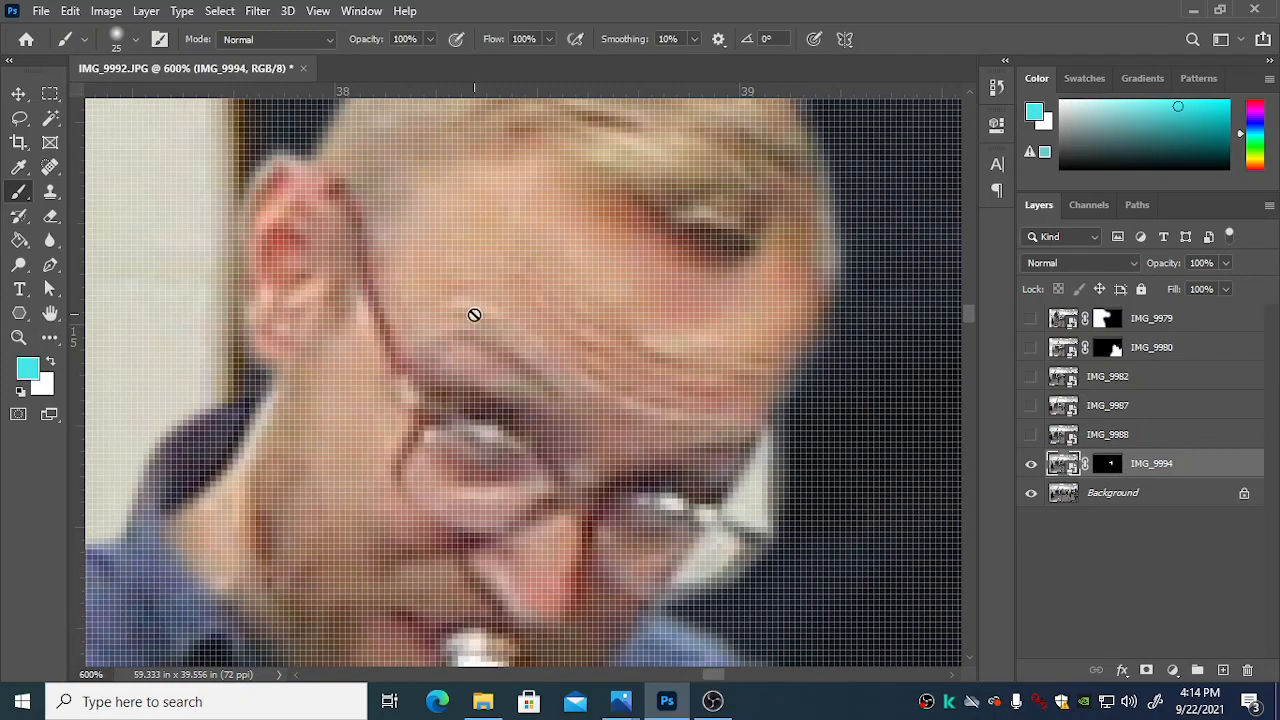
{"action": "left_click", "coordinate": [51, 120]}
{"action": "left_click", "coordinate": [705, 556]}
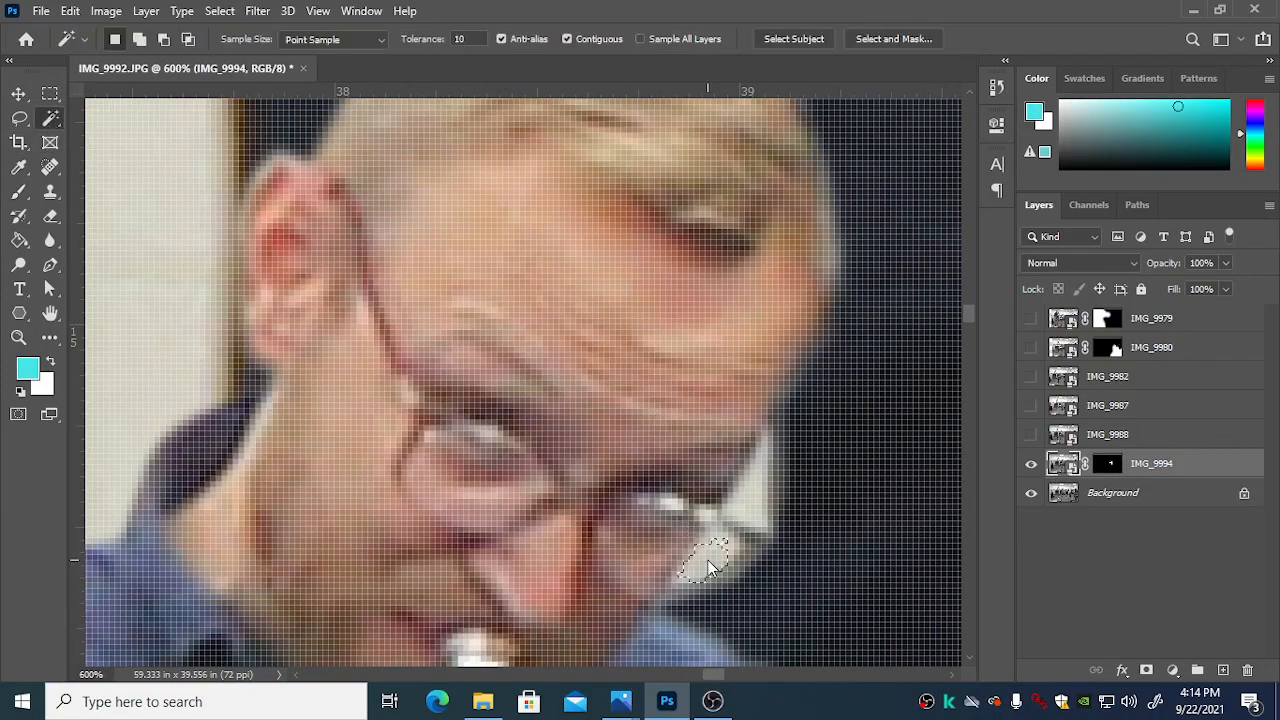
{"action": "key", "text": "shift"}
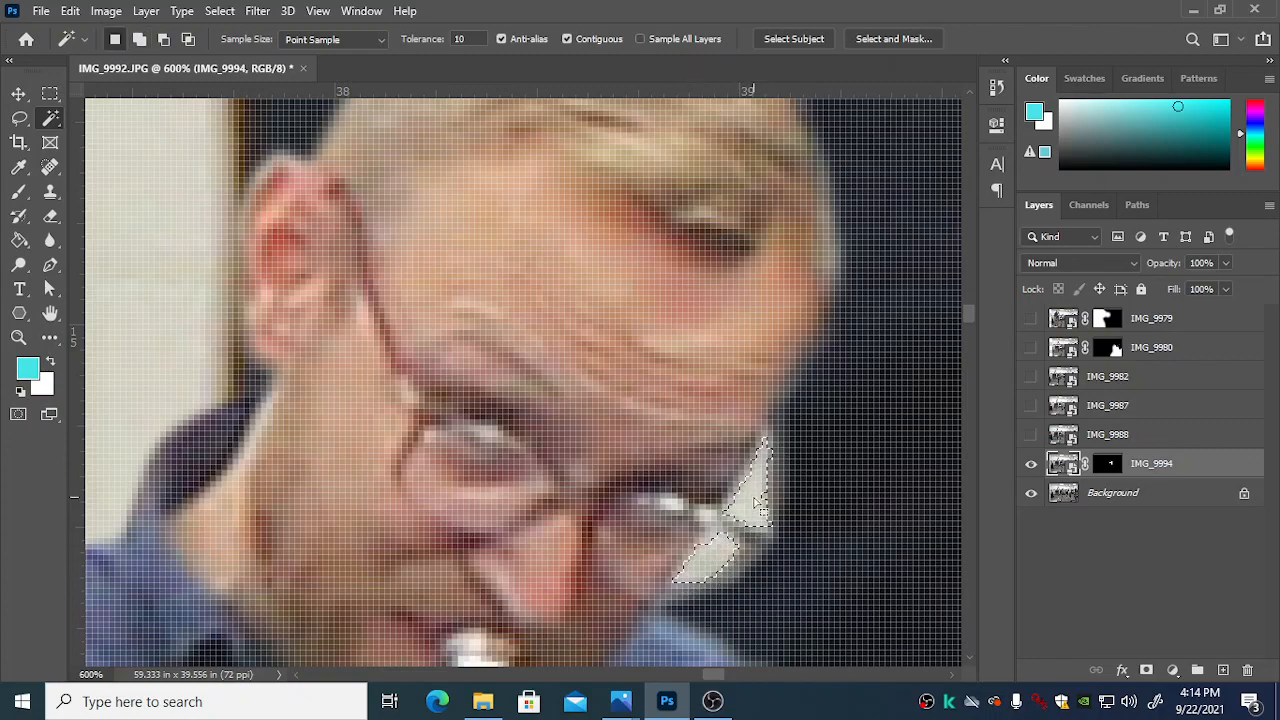
Step: Feather the selection of the glasses patches by 1 pixel
{"action": "left_click", "coordinate": [219, 12]}
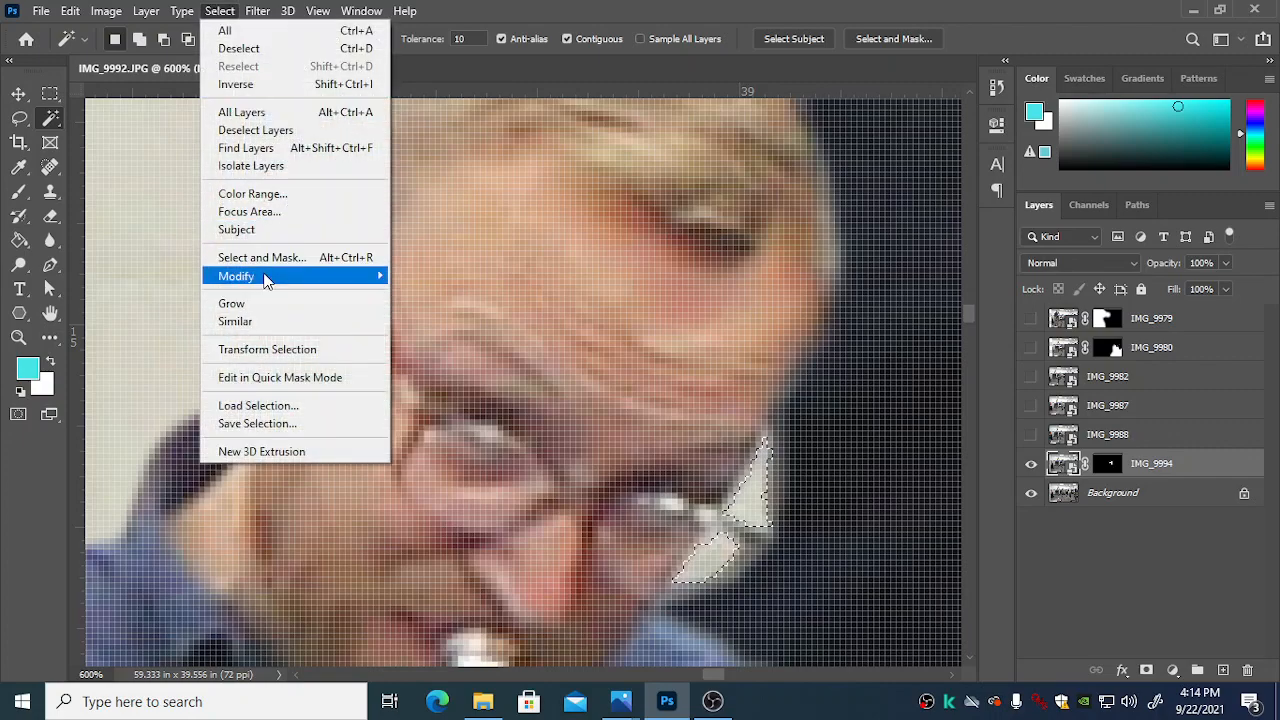
{"action": "mouse_move", "coordinate": [371, 278]}
{"action": "left_click", "coordinate": [445, 345]}
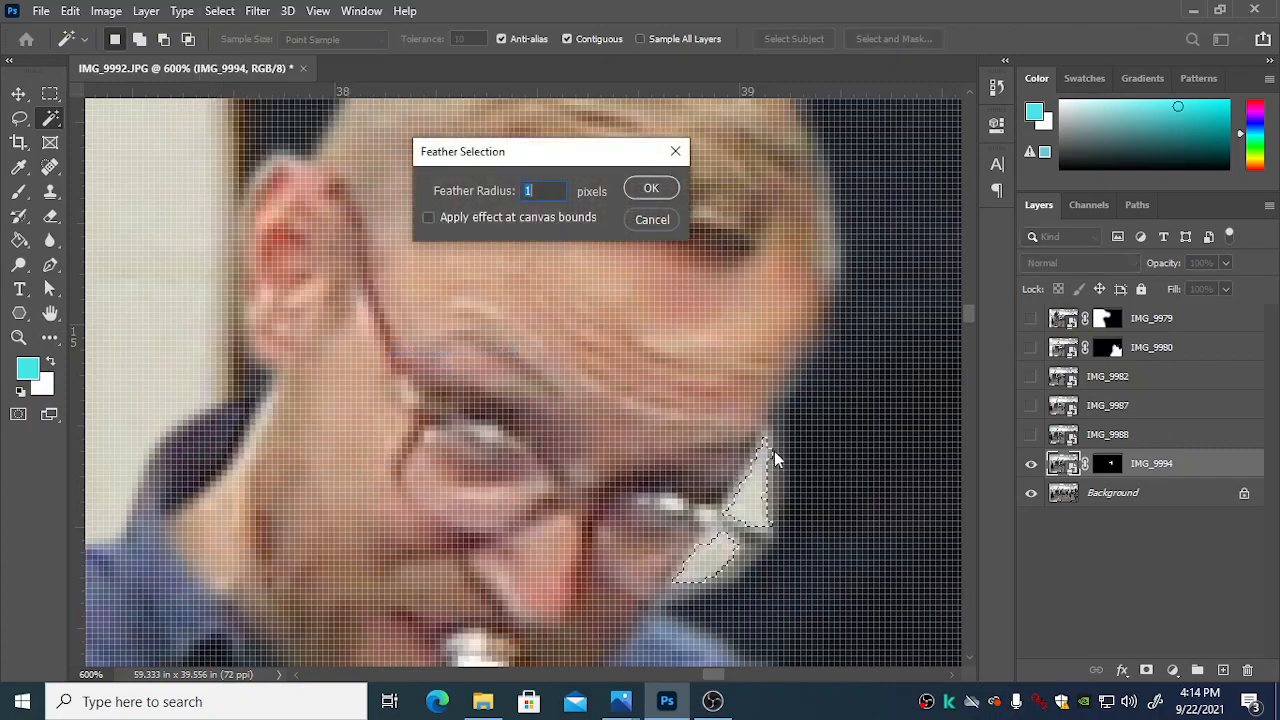
{"action": "left_click", "coordinate": [646, 189]}
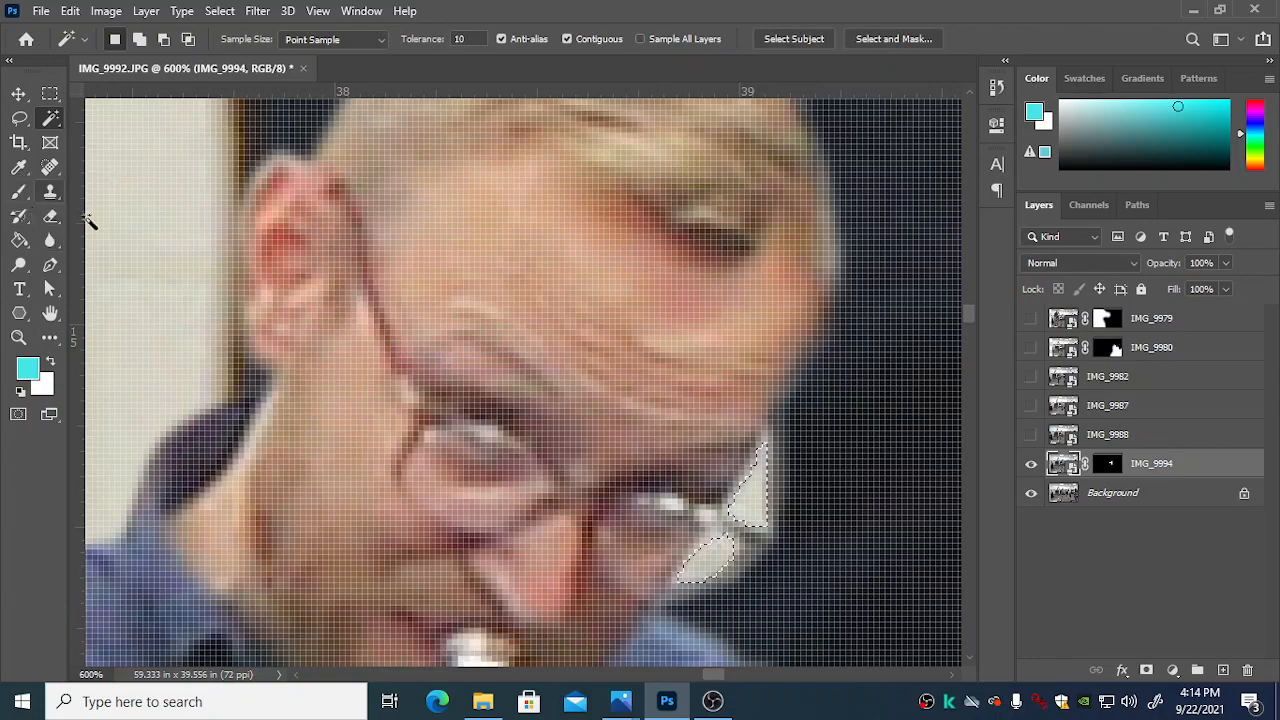
Step: Try to delete the selected patches directly from the IMG_9994 image
{"action": "key", "text": "Delete"}
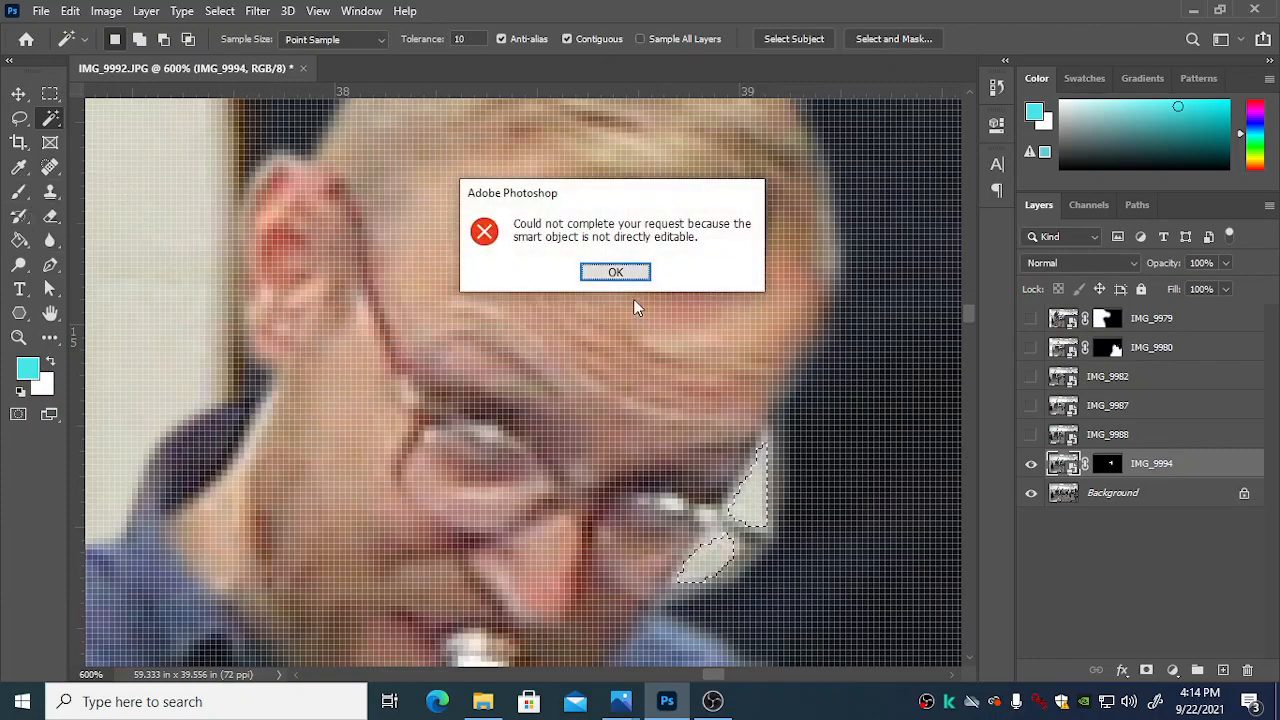
{"action": "left_click", "coordinate": [615, 272]}
{"action": "left_click", "coordinate": [1107, 436]}
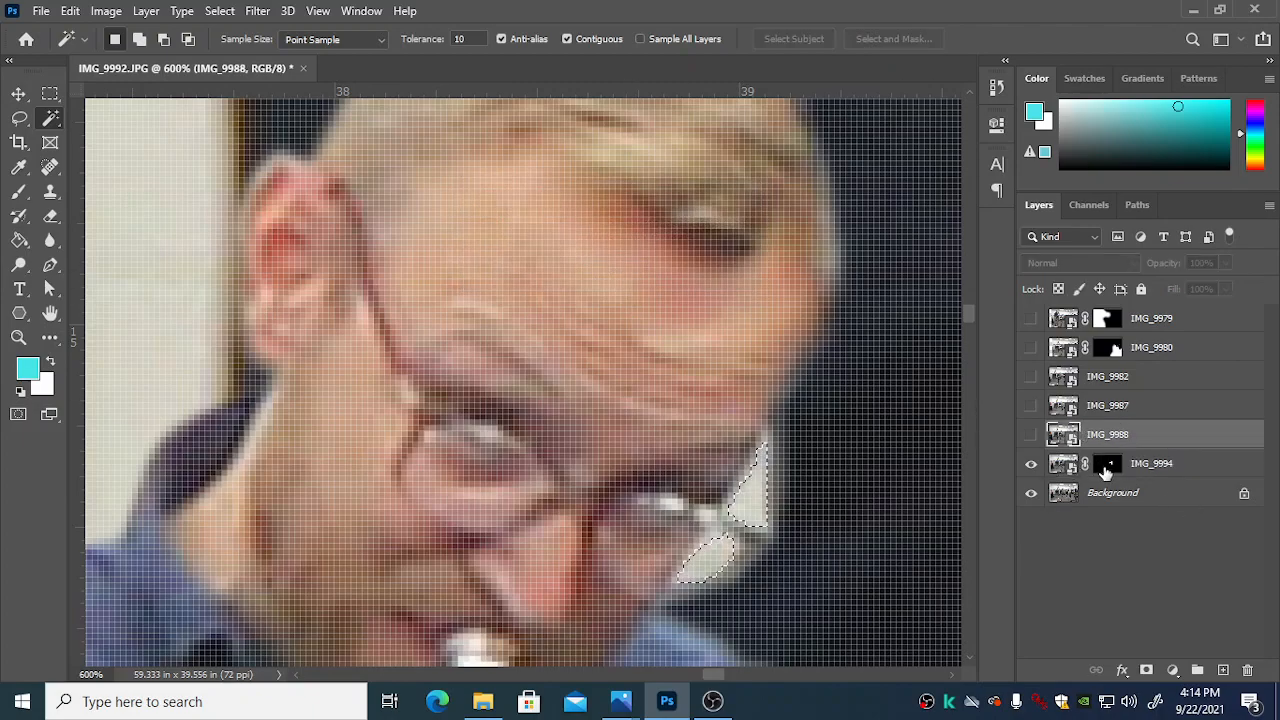
Step: Fill the selected glasses patches with black on the IMG_9994 layer mask, and deselect
{"action": "left_click", "coordinate": [1106, 468]}
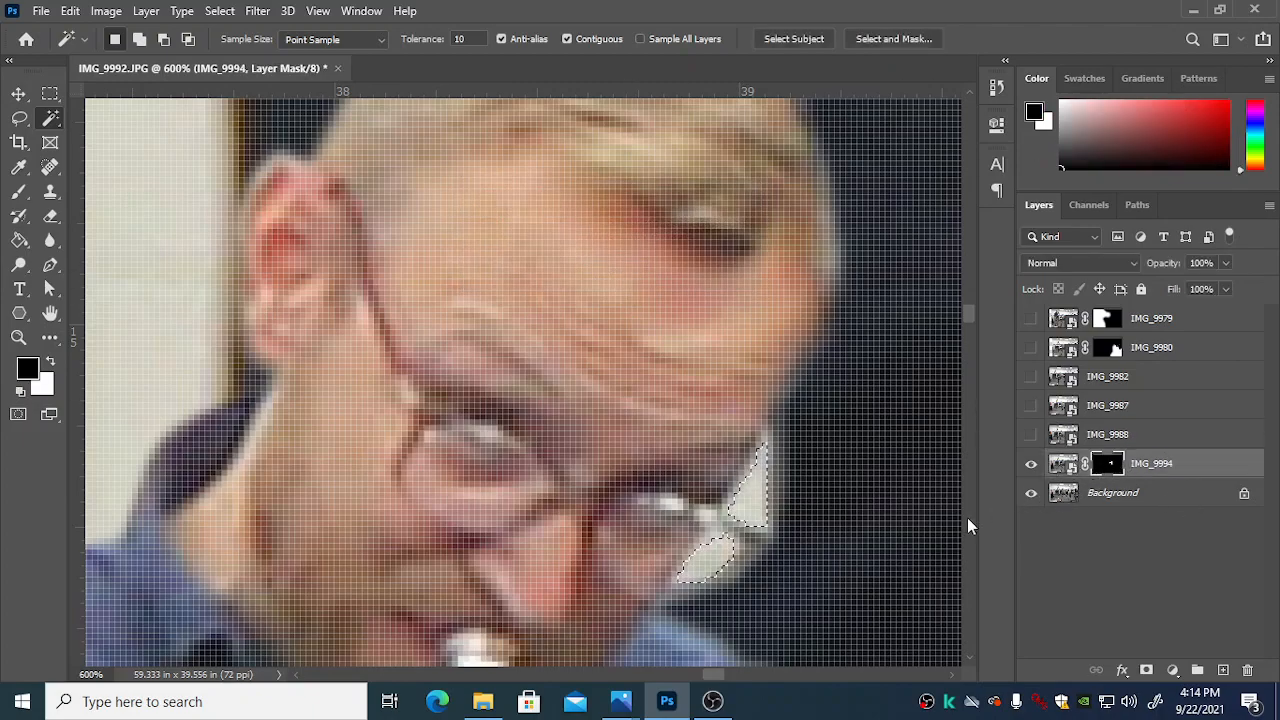
{"action": "left_click", "coordinate": [19, 244]}
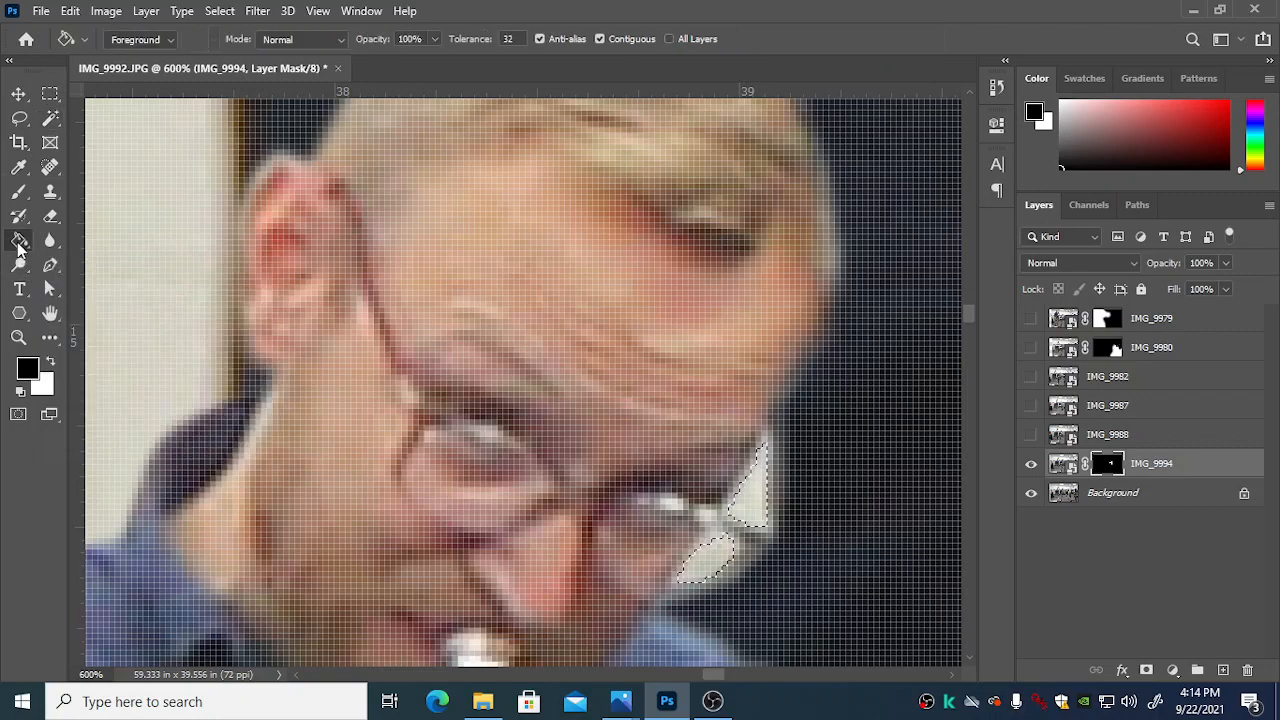
{"action": "left_click", "coordinate": [712, 526]}
{"action": "key", "text": "ctrl+d"}
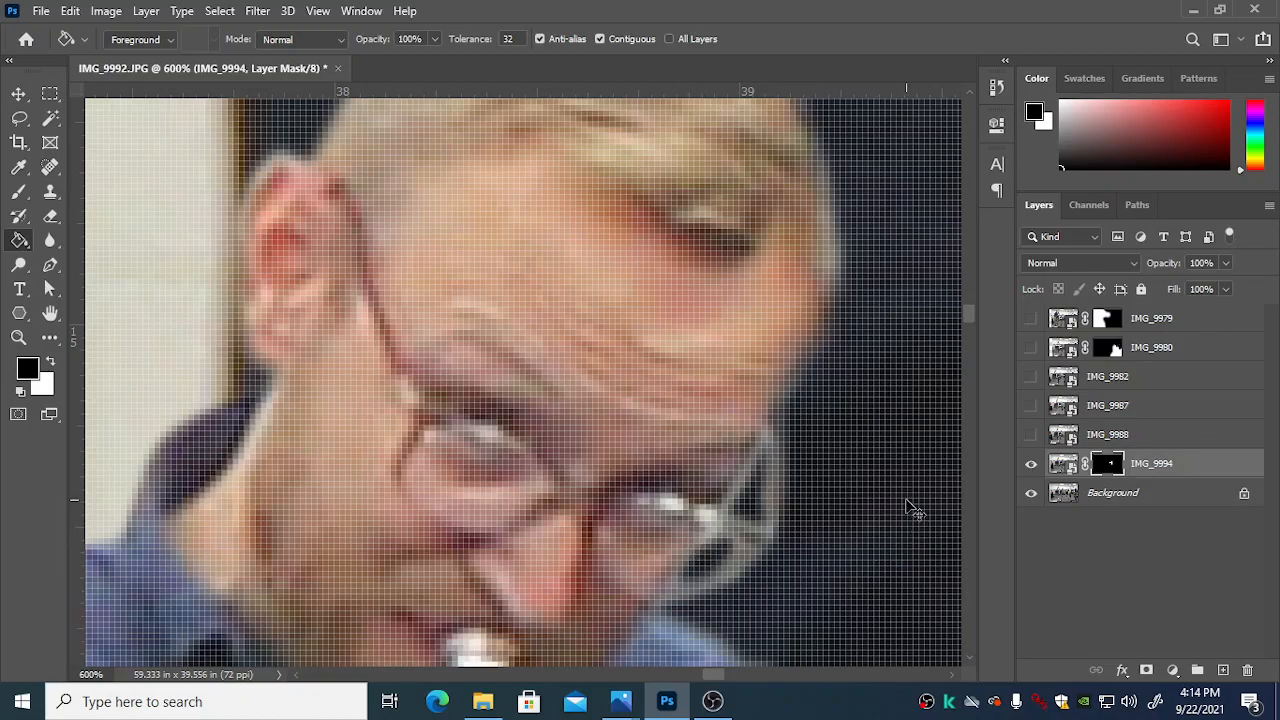
Step: Show the IMG_9979 and IMG_9980 layers and toggle IMG_9980's visibility to compare the composite with and without it
{"action": "key", "text": "ctrl+1"}
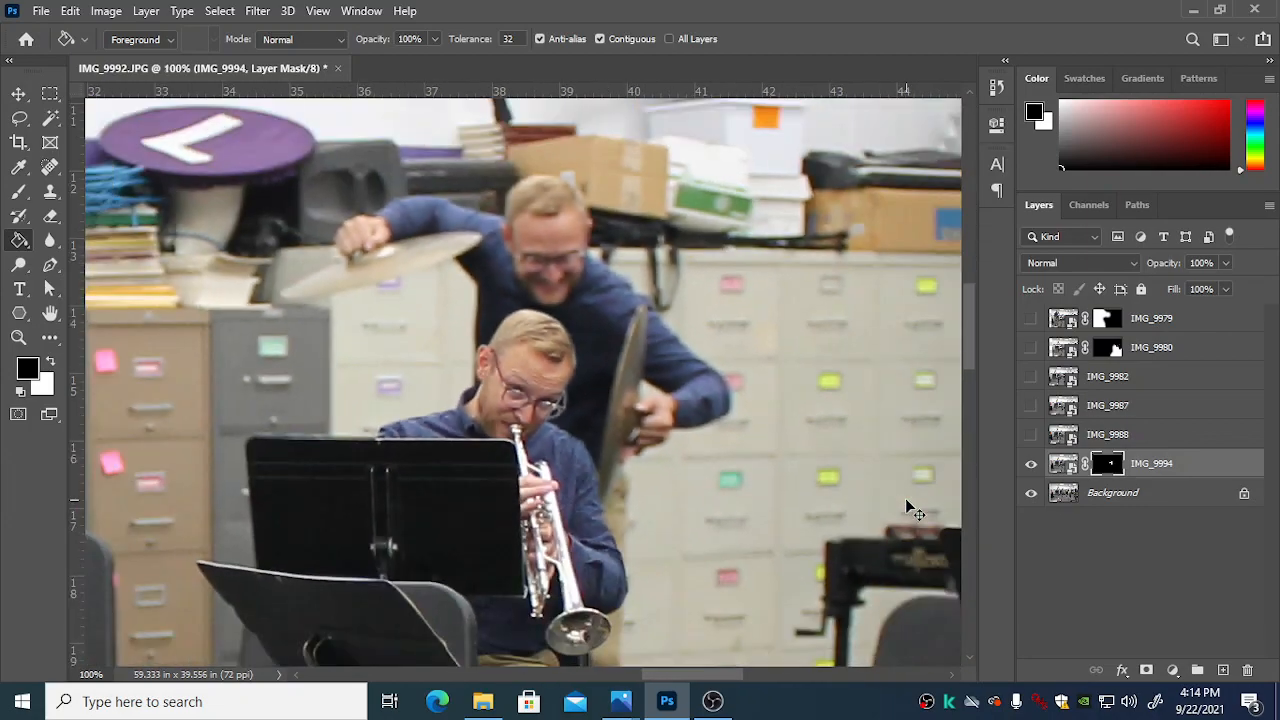
{"action": "key", "text": "ctrl+minus"}
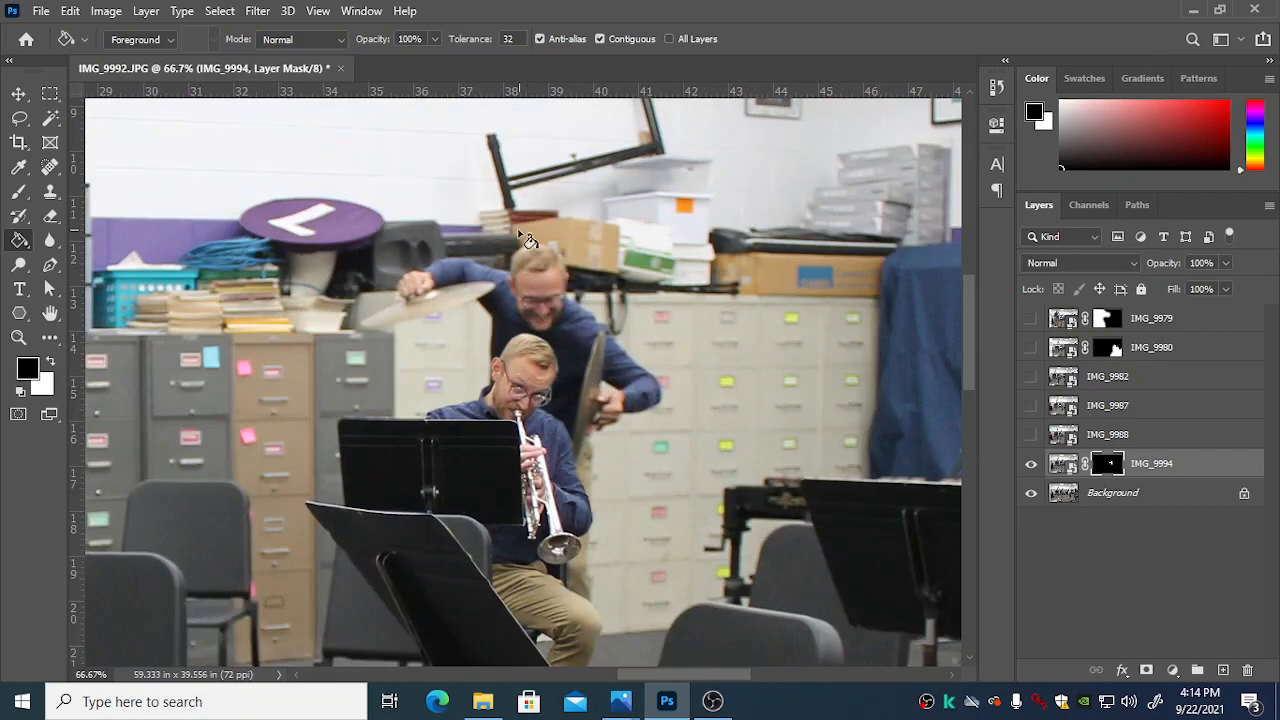
{"action": "key", "text": "ctrl+minus"}
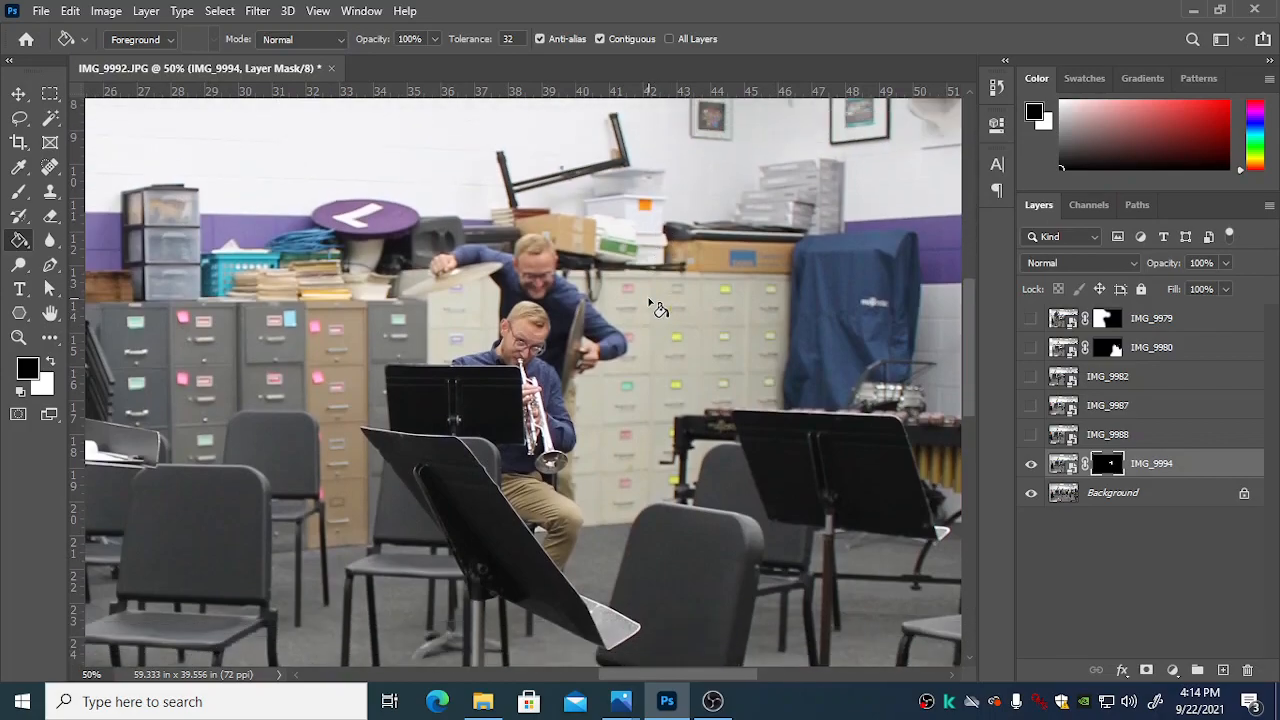
{"action": "key", "text": "ctrl+minus"}
{"action": "key", "text": "ctrl+minus"}
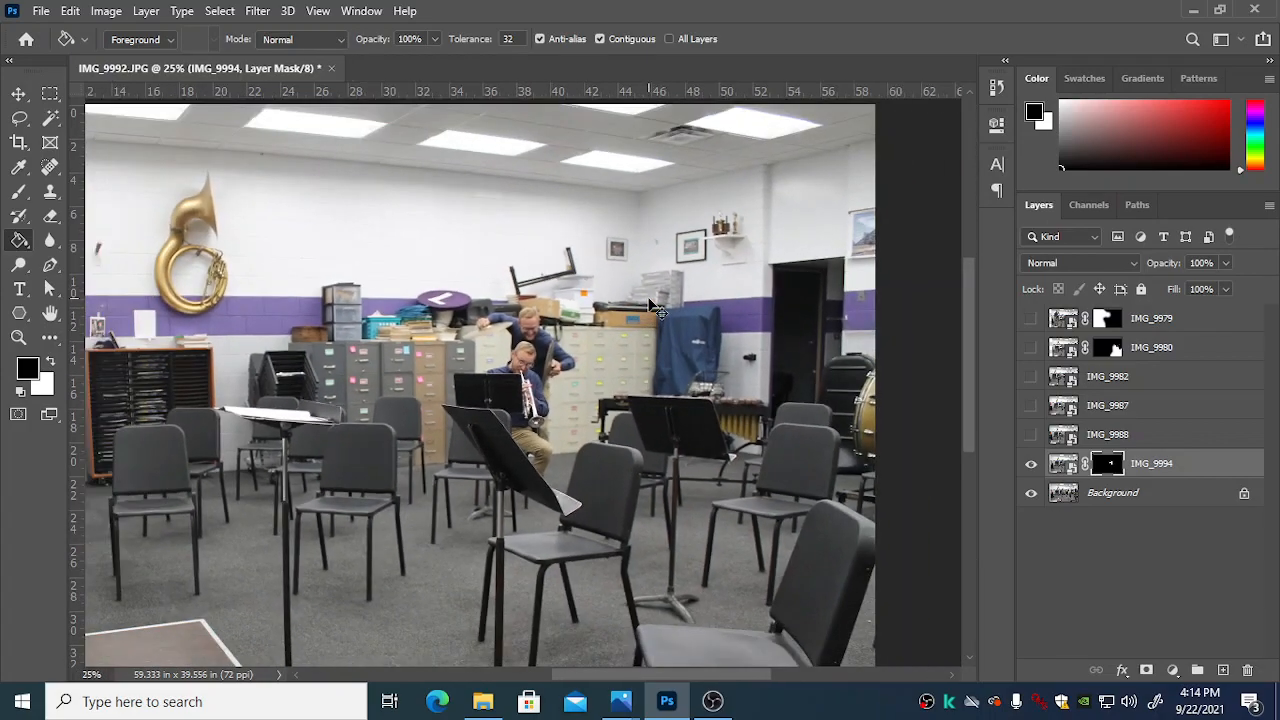
{"action": "left_click", "coordinate": [1031, 319]}
{"action": "left_click", "coordinate": [1031, 350]}
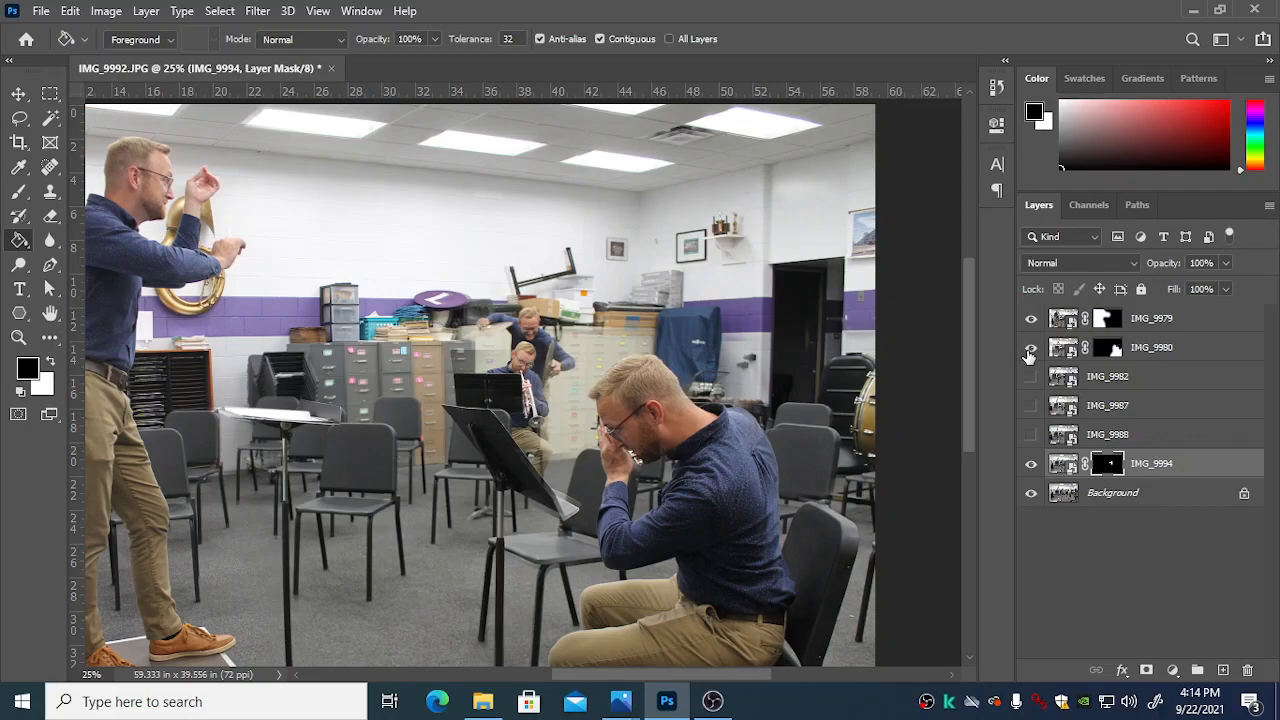
{"action": "left_click", "coordinate": [1029, 350]}
{"action": "left_click", "coordinate": [1030, 350]}
{"action": "left_click", "coordinate": [1034, 350]}
{"action": "left_click", "coordinate": [1034, 350]}
Step: Paint black on the IMG_9980 layer mask with a 200-pixel brush over the filing cabinets around the trumpet and cymbal players
{"action": "left_click", "coordinate": [1110, 350]}
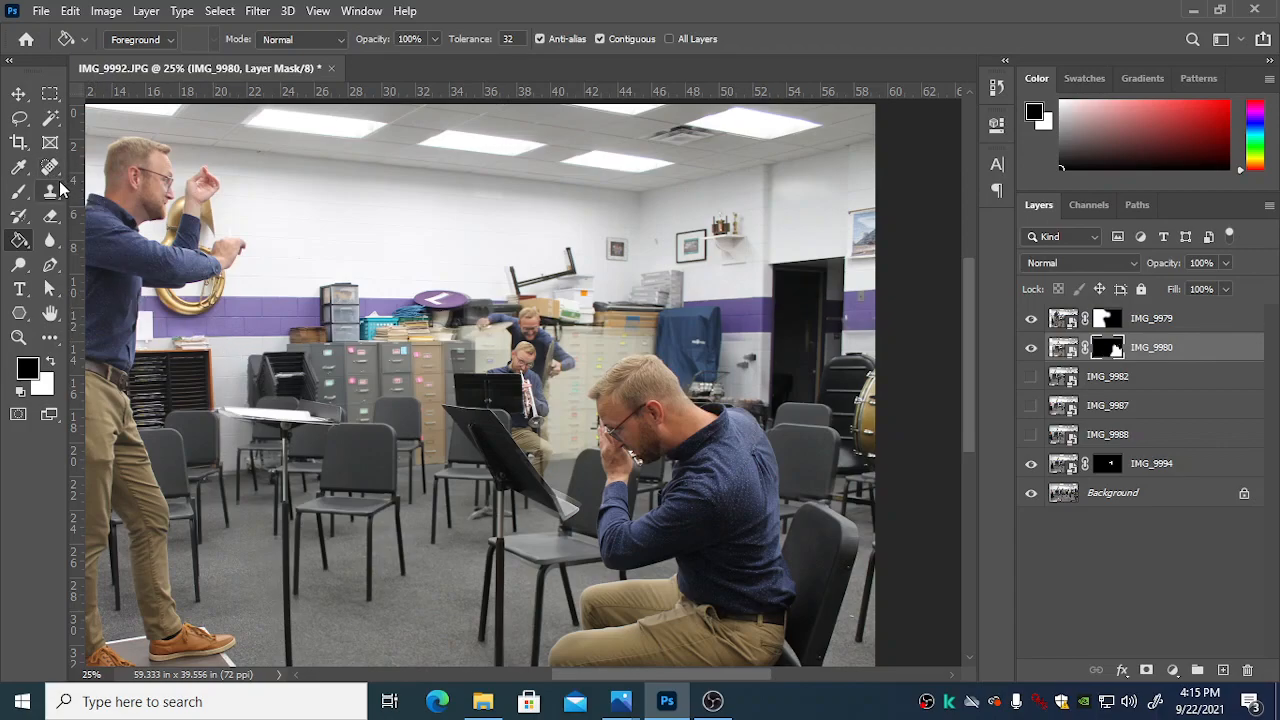
{"action": "left_click", "coordinate": [19, 192]}
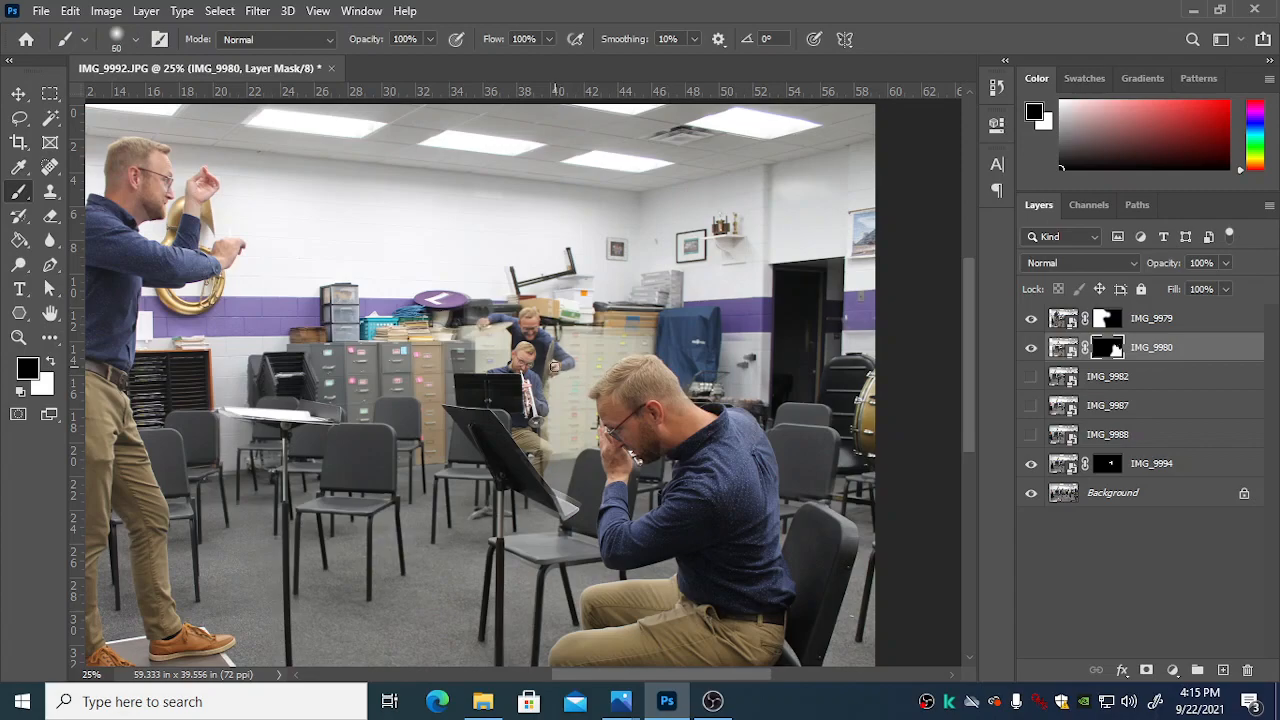
{"action": "key", "text": "bracketright"}
{"action": "key", "text": "bracketright"}
{"action": "key", "text": "bracketright"}
{"action": "key", "text": "bracketleft"}
{"action": "key", "text": "bracketleft"}
{"action": "key", "text": "bracketleft"}
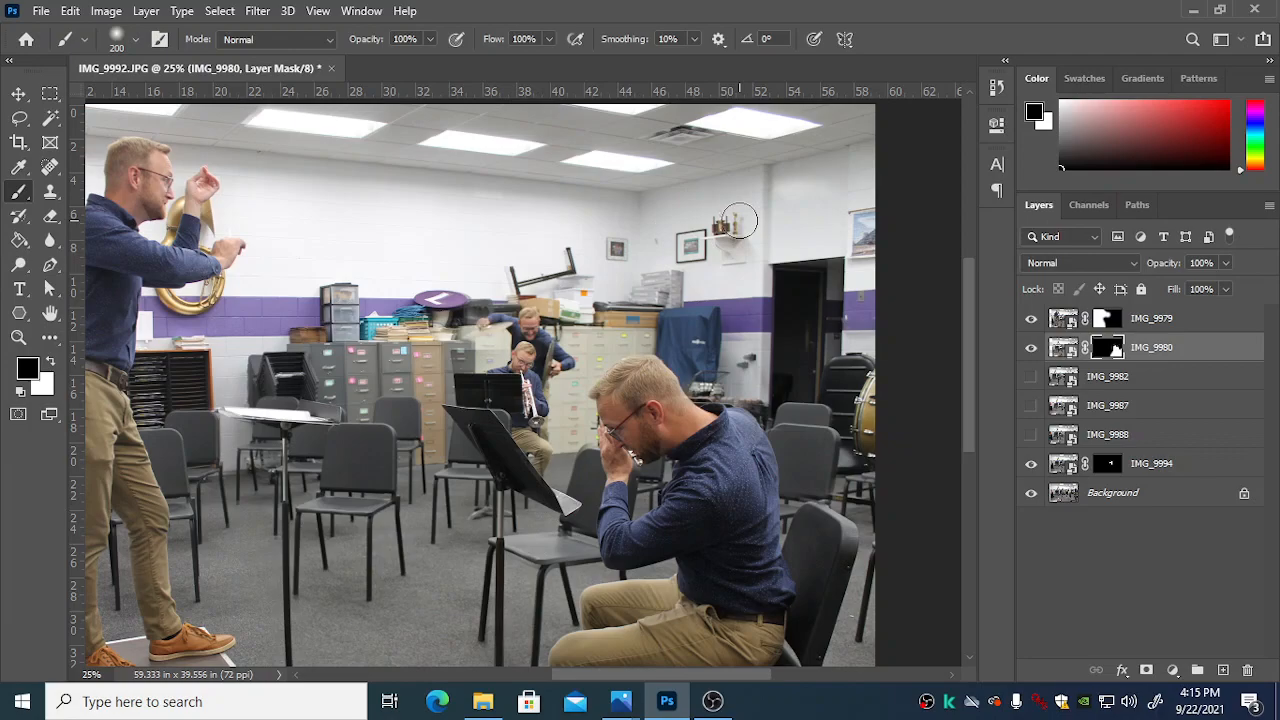
Step: Start a crop of the whole composite with the 2 : 3 (4 : 6) ratio swapped to landscape, 3 by 2
{"action": "key", "text": "ctrl+minus"}
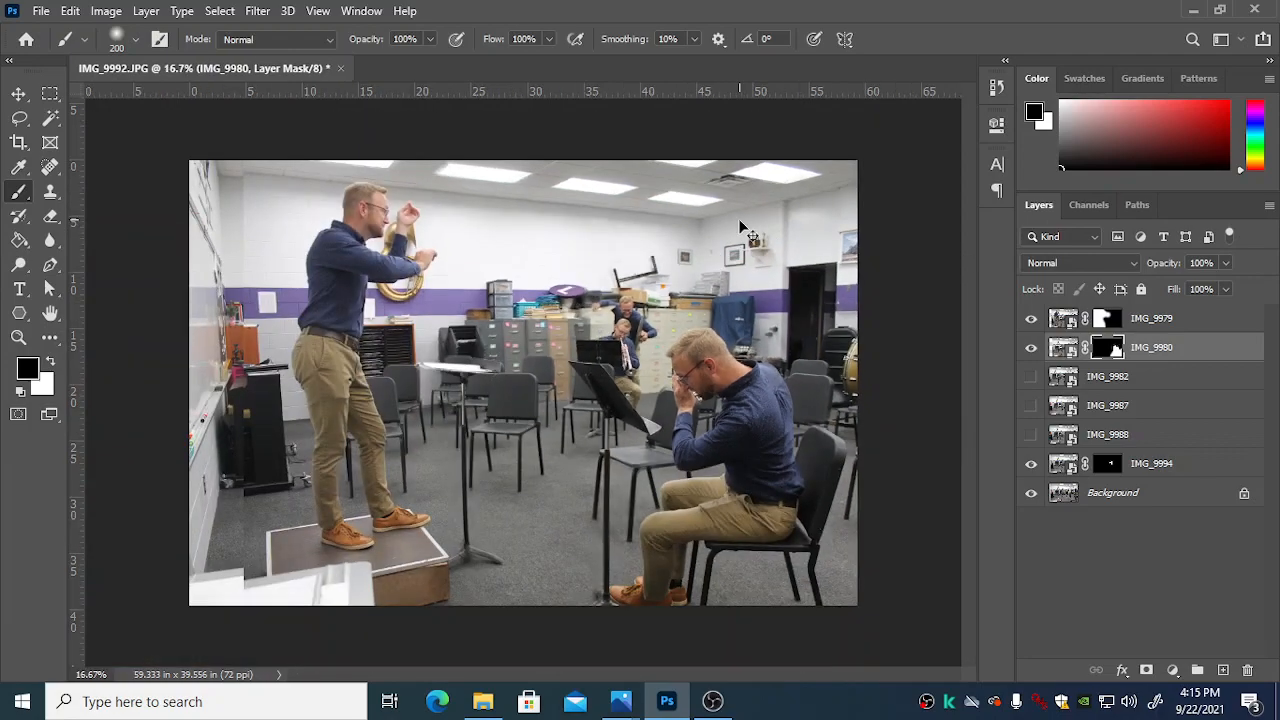
{"action": "key", "text": "ctrl+plus"}
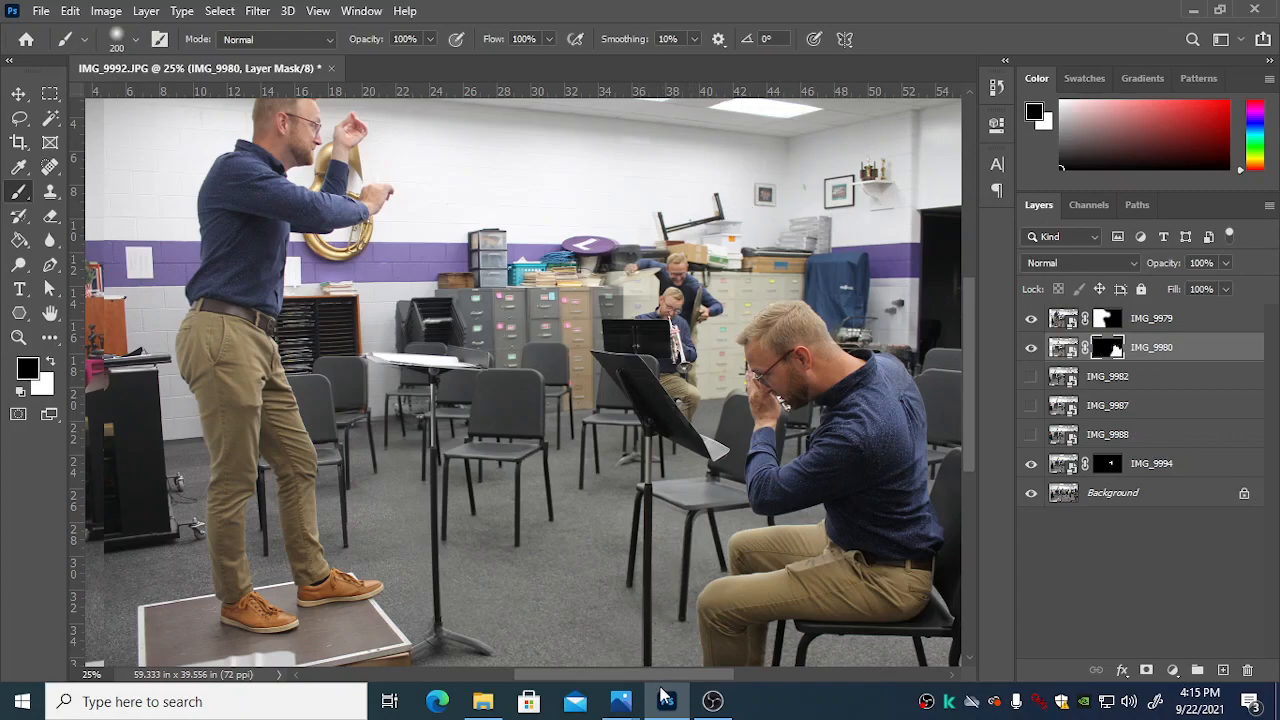
{"action": "left_click_drag", "start_coordinate": [663, 680], "coordinate": [700, 680]}
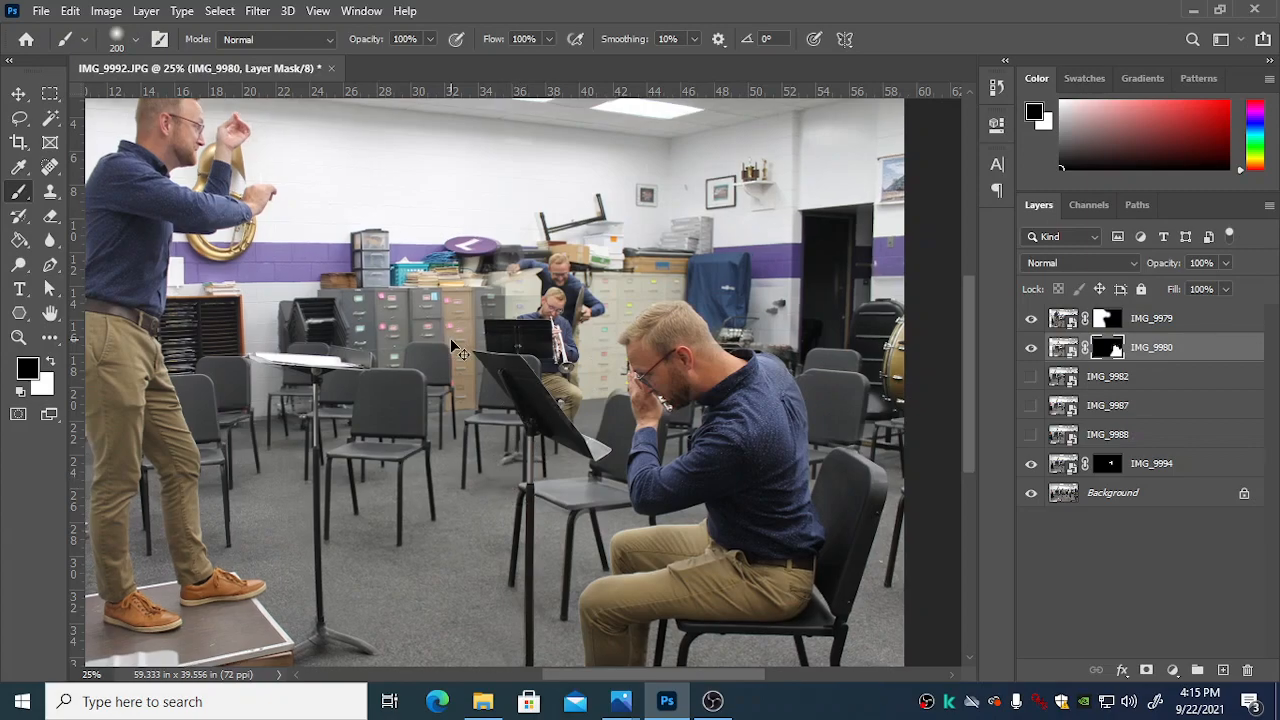
{"action": "key", "text": "ctrl+minus"}
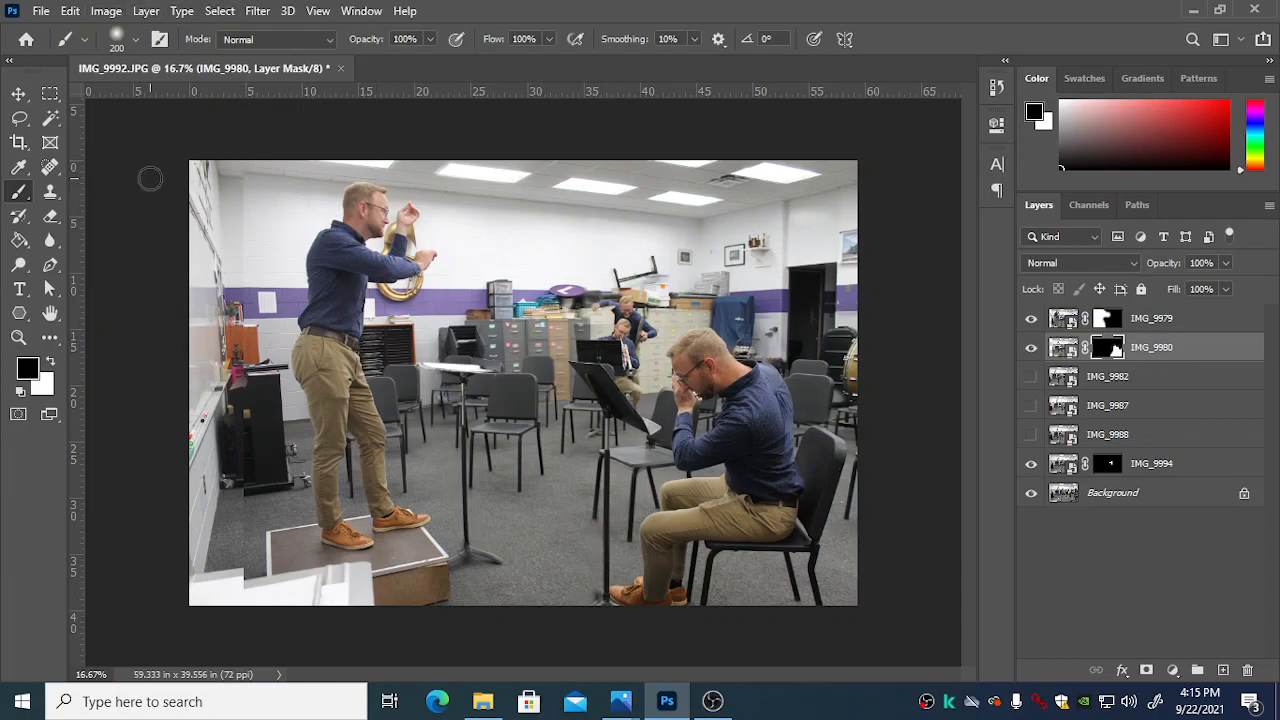
{"action": "left_click", "coordinate": [19, 143]}
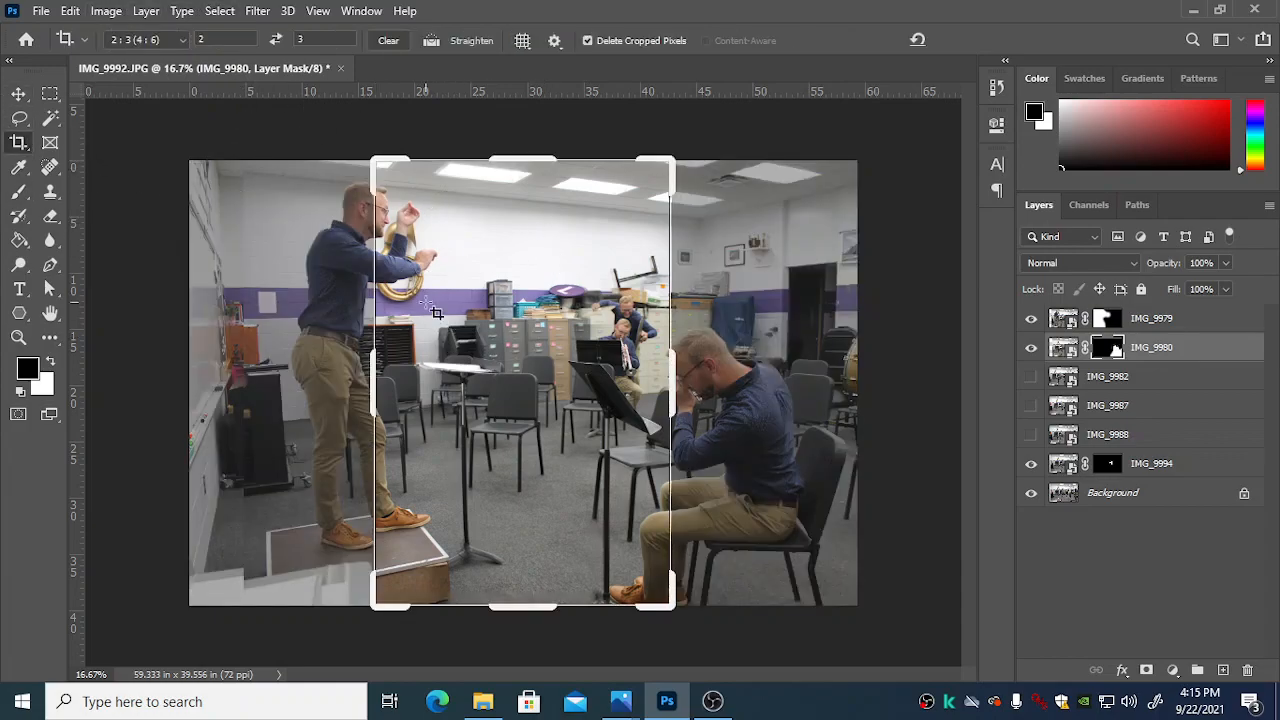
{"action": "left_click", "coordinate": [182, 42]}
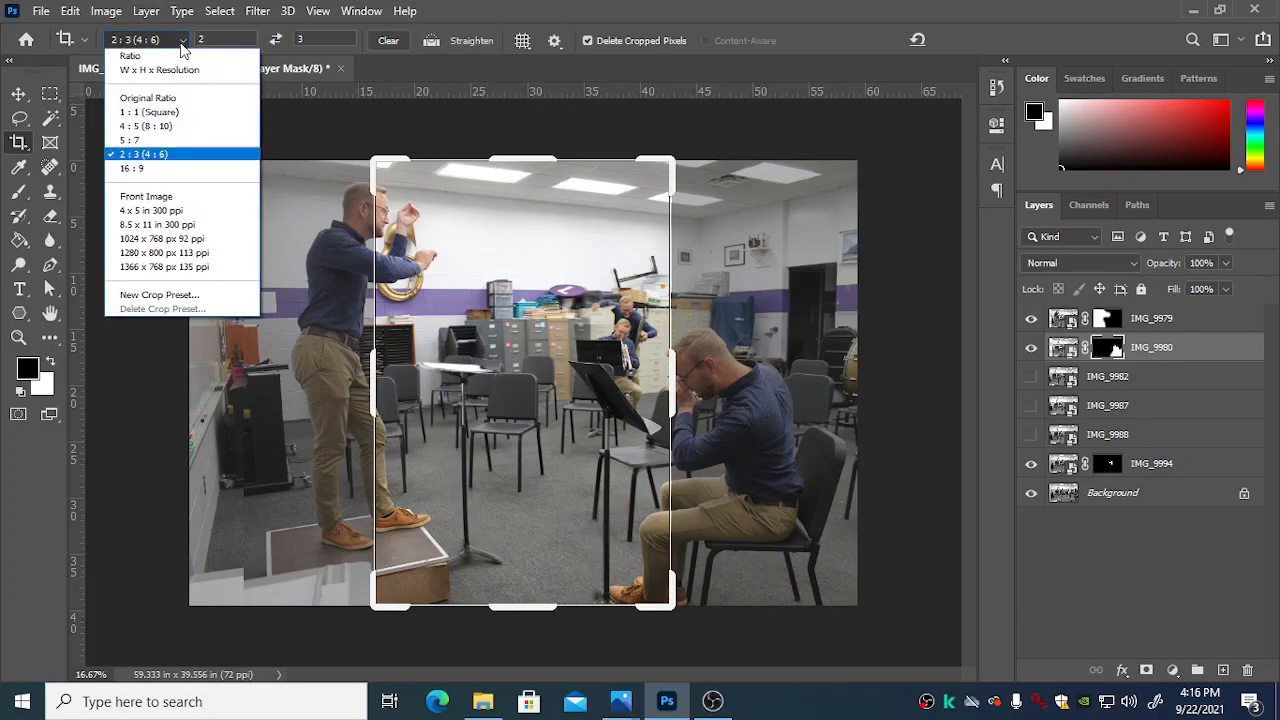
{"action": "left_click", "coordinate": [150, 154]}
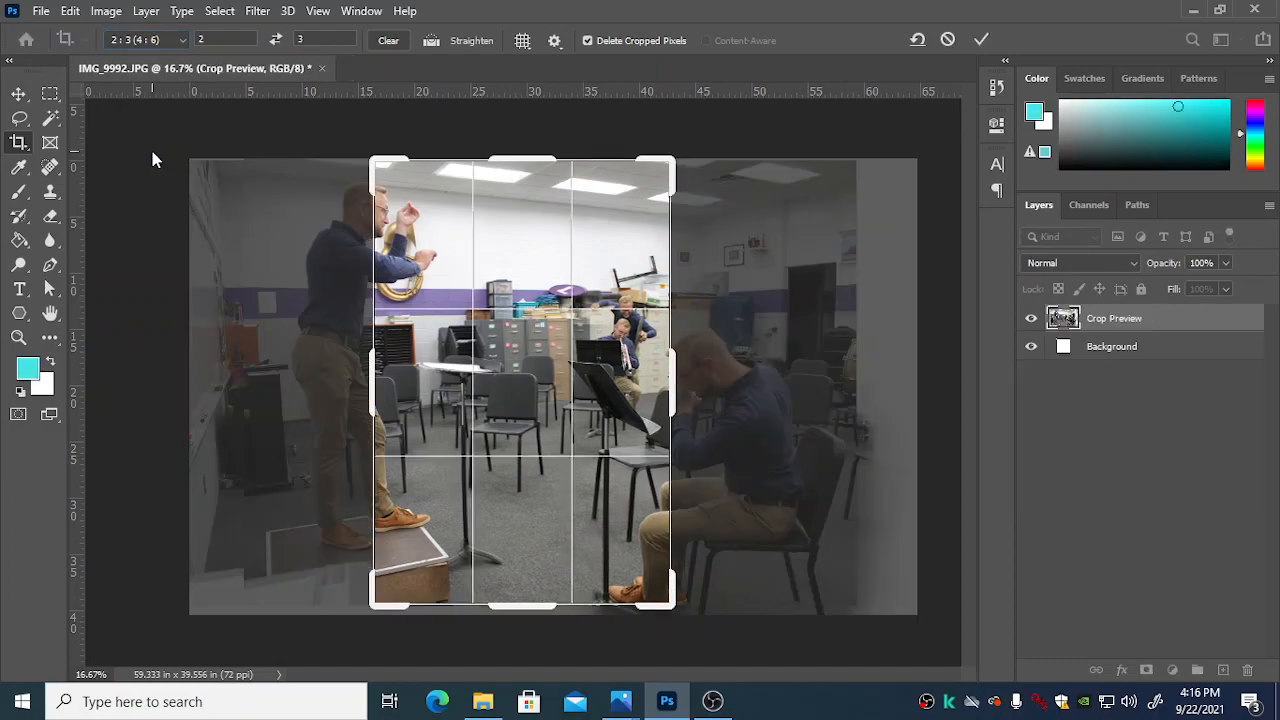
{"action": "left_click", "coordinate": [277, 44]}
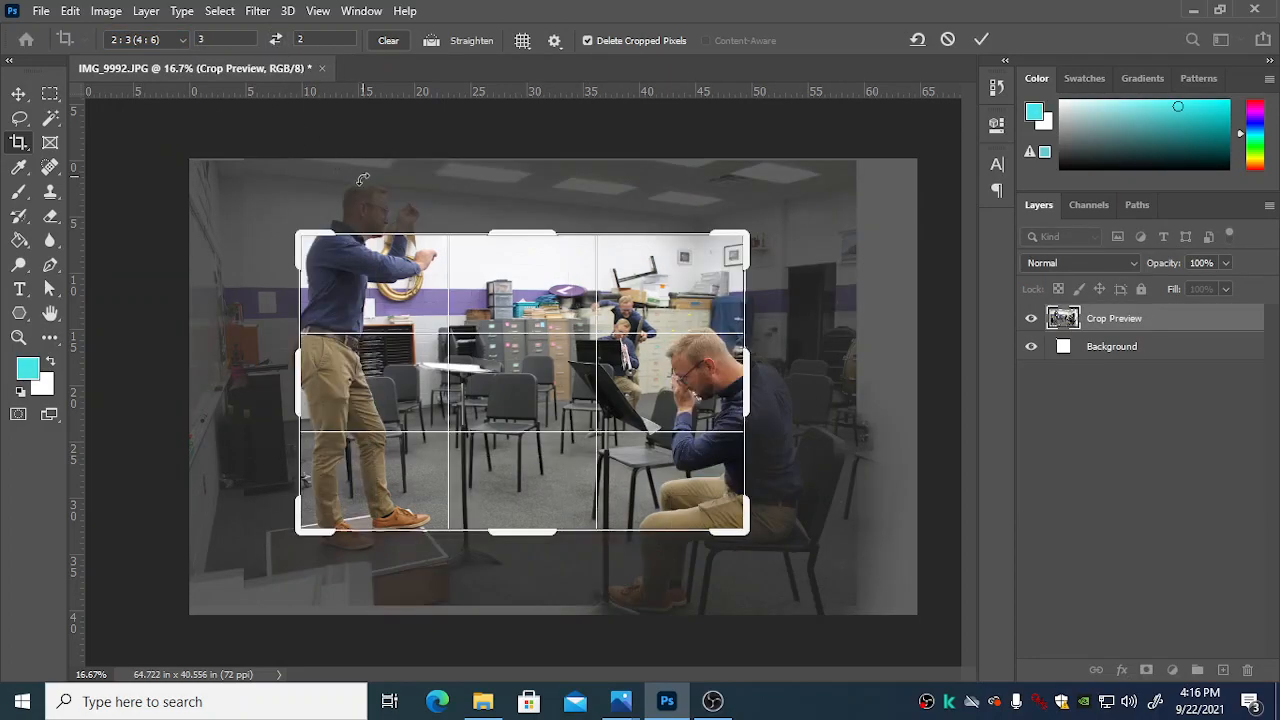
Step: Enlarge the crop frame to take in the conductor, his podium and the seated player's whole chair, and apply the crop
{"action": "left_click_drag", "start_coordinate": [302, 230], "coordinate": [272, 187]}
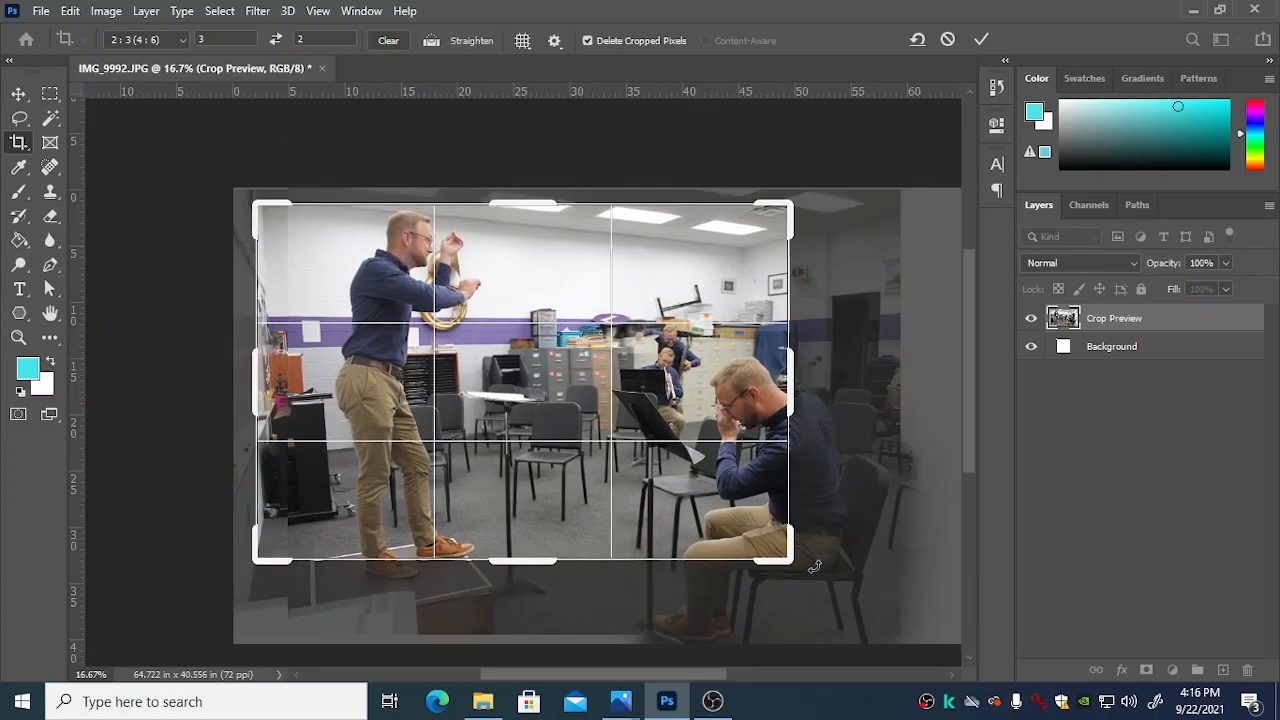
{"action": "left_click_drag", "start_coordinate": [790, 560], "coordinate": [851, 581]}
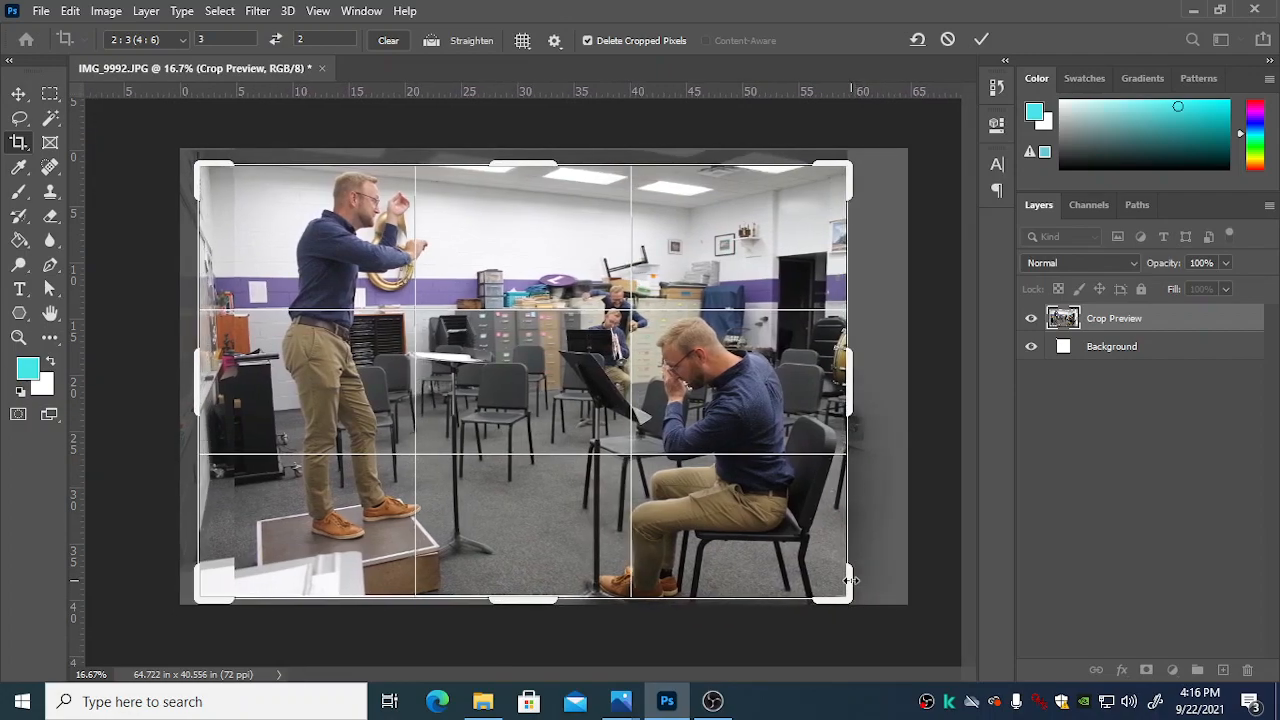
{"action": "key", "text": "Return"}
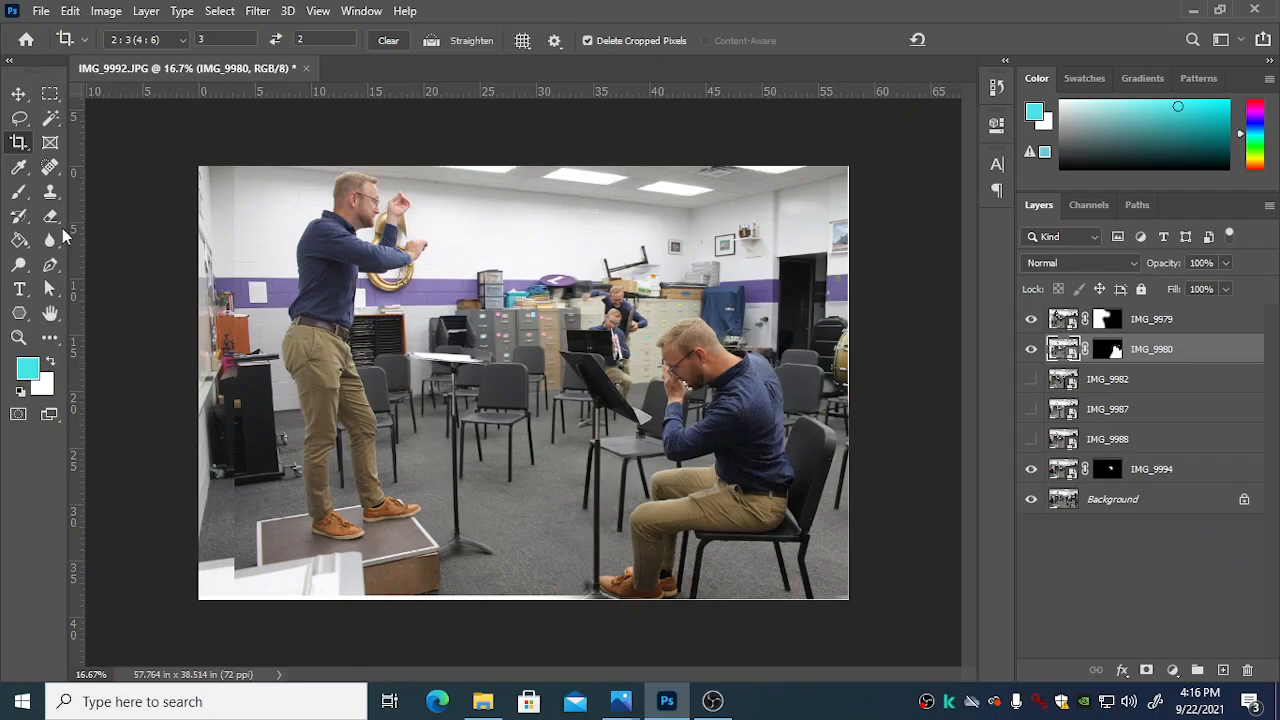
{"action": "right_click", "coordinate": [928, 701]}
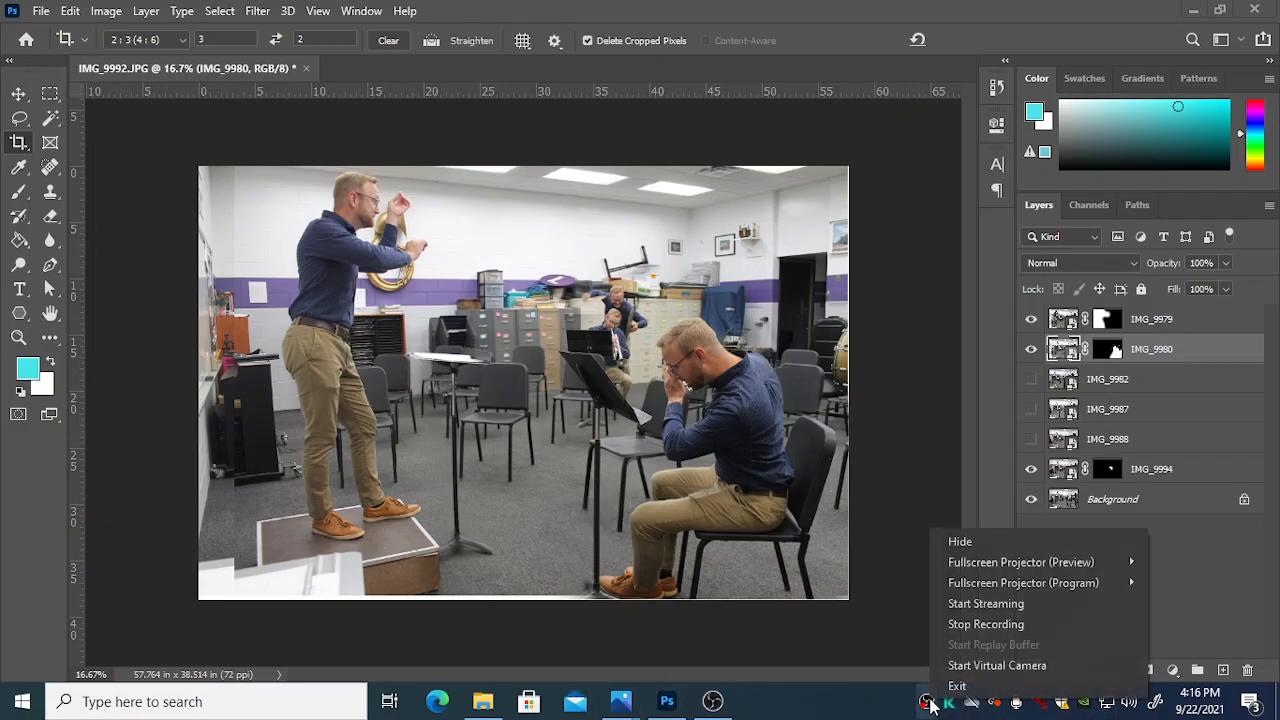